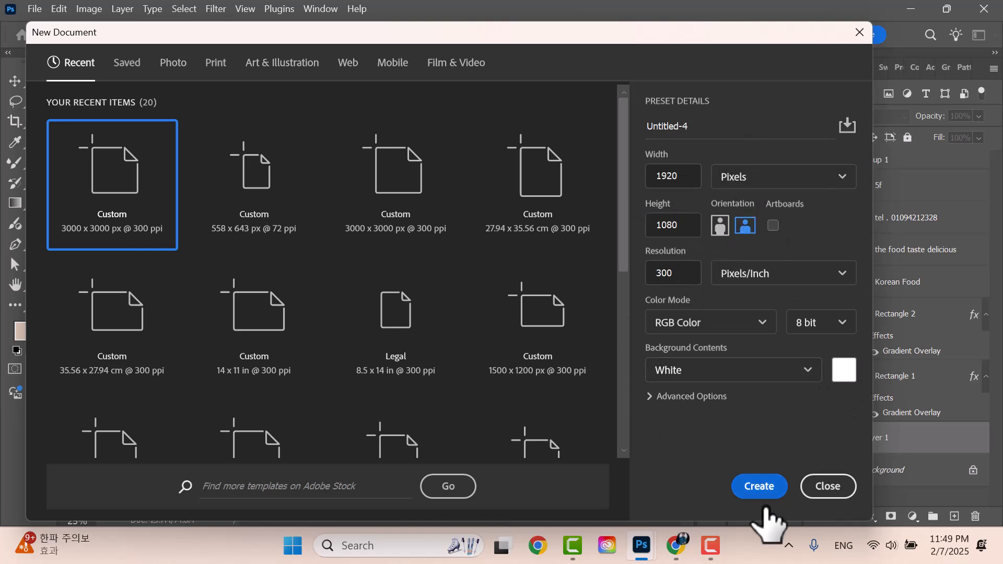
- Create a new 1920 × 1080 document named 'banner' and float the Untitled-3 Korean Food window over it
{"action": "left_click", "coordinate": [680, 125]}
{"action": "type", "text": "b"}
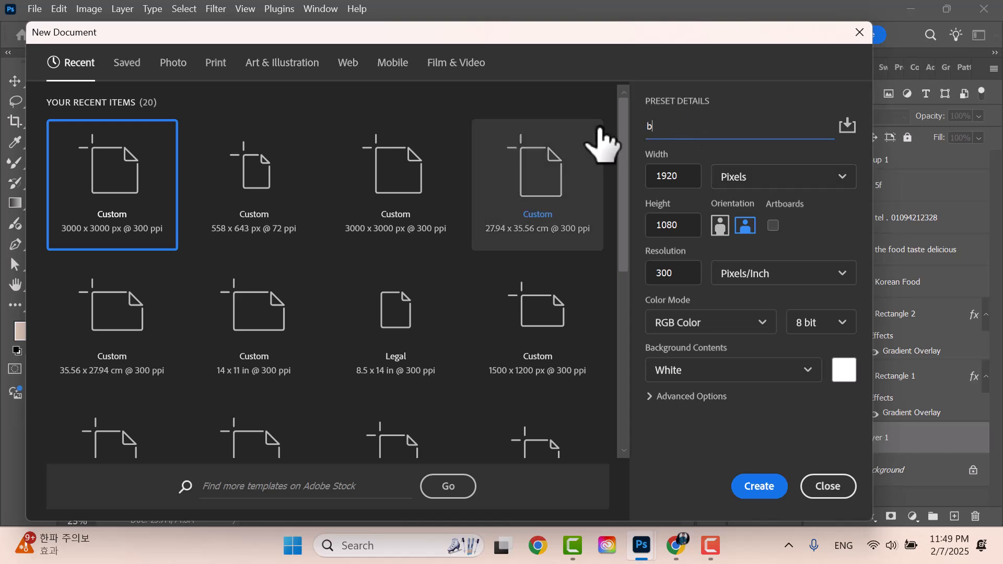
{"action": "type", "text": "anner"}
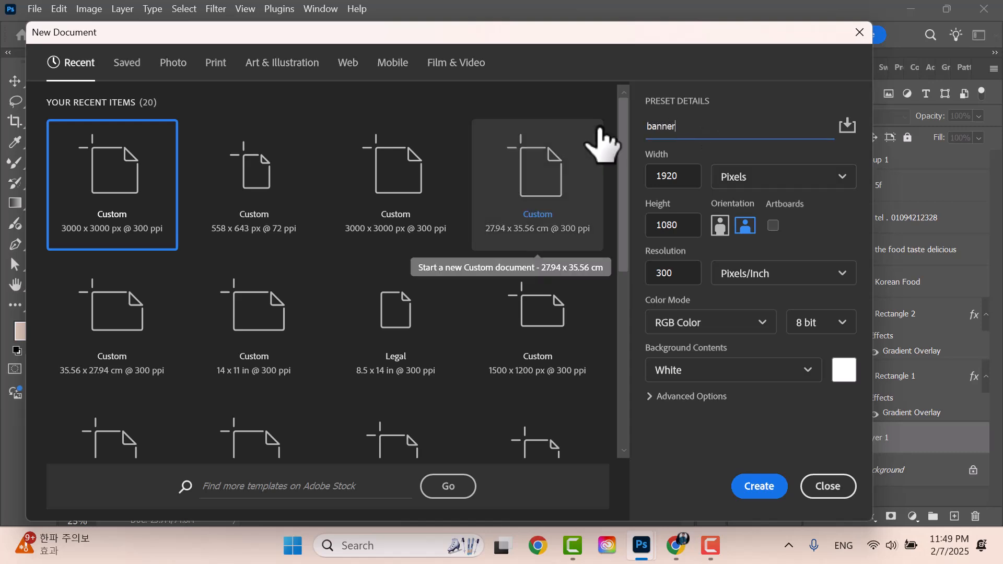
{"action": "left_click", "coordinate": [758, 486]}
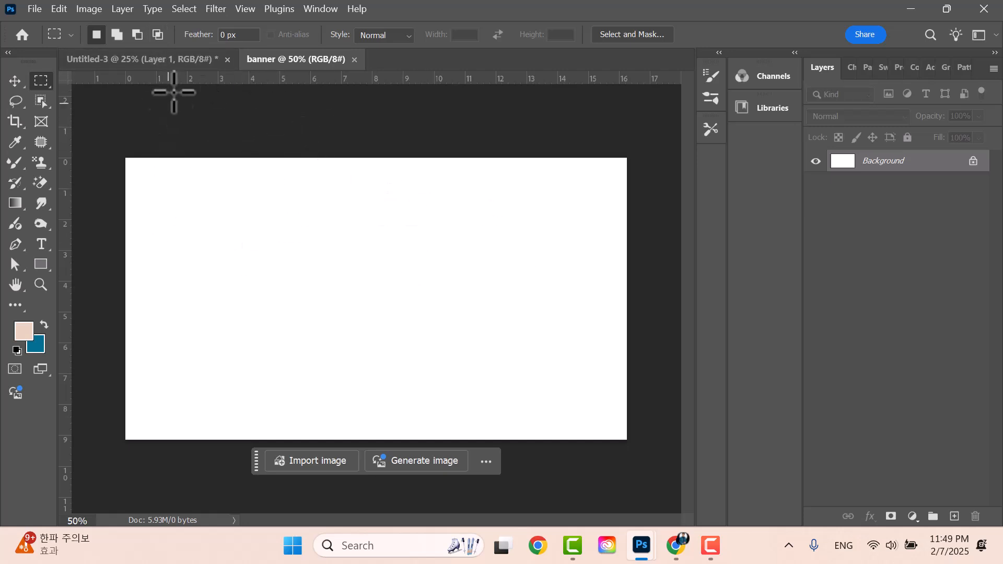
{"action": "left_click", "coordinate": [157, 60]}
{"action": "left_click_drag", "start_coordinate": [141, 59], "coordinate": [172, 309]}
- Drag Layer 1 from Untitled-3 into the banner document with the Move tool and redock the window
{"action": "left_click", "coordinate": [16, 79]}
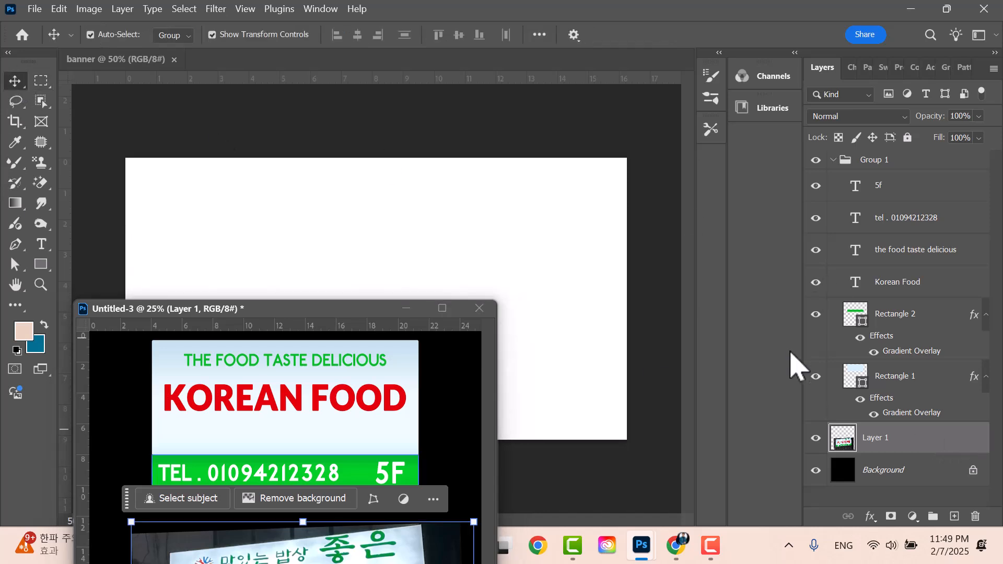
{"action": "left_click_drag", "start_coordinate": [913, 454], "coordinate": [459, 293]}
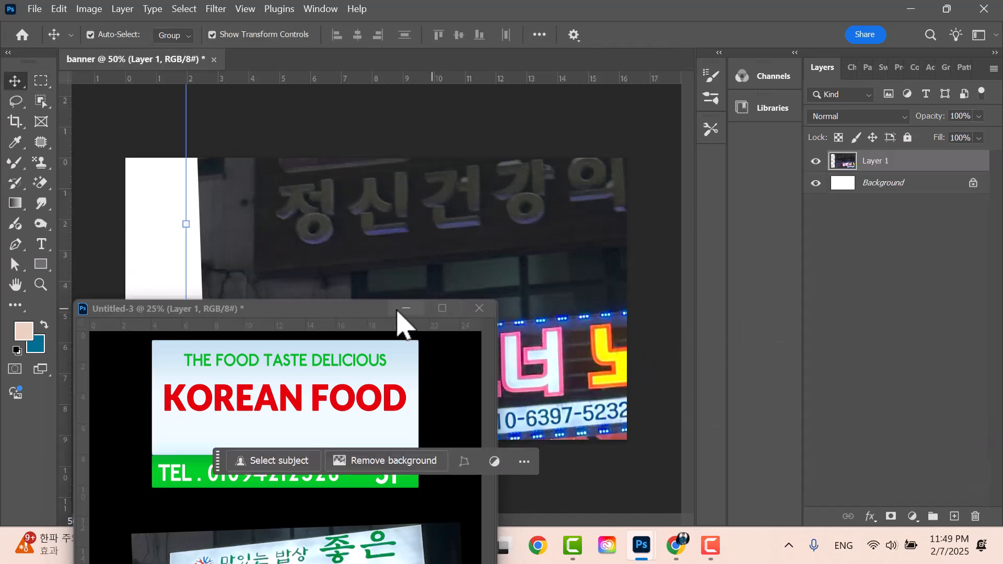
{"action": "left_click_drag", "start_coordinate": [338, 311], "coordinate": [376, 60]}
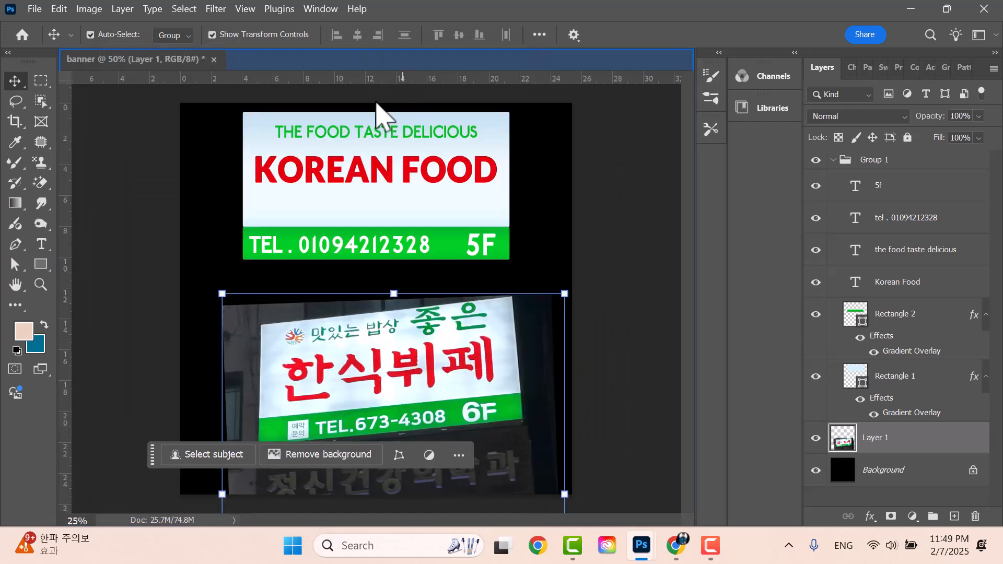
{"action": "left_click", "coordinate": [157, 59]}
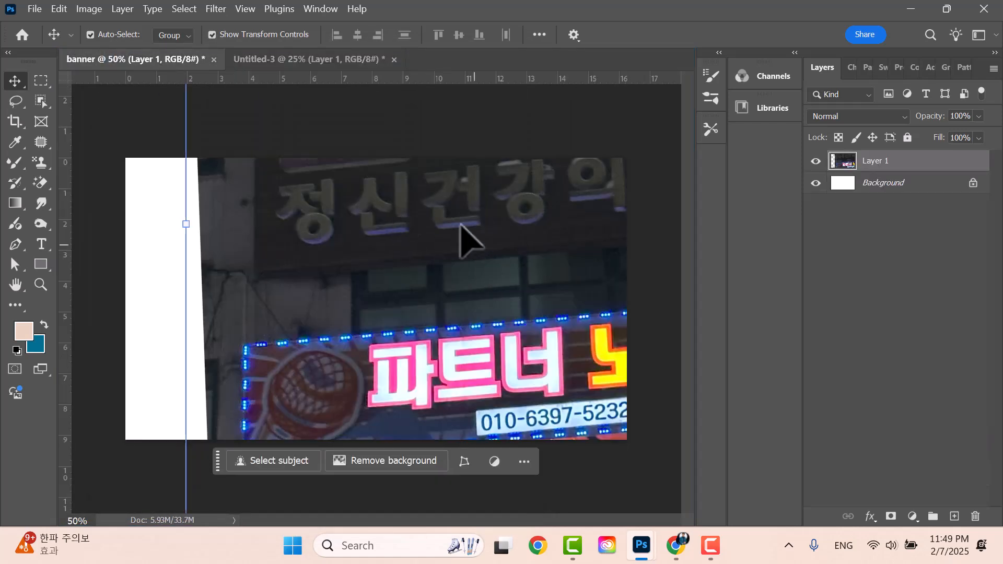
- Position the photo so the white buffet sign is framed on the banner canvas
{"action": "left_click_drag", "start_coordinate": [470, 224], "coordinate": [282, 449]}
{"action": "left_click_drag", "start_coordinate": [447, 251], "coordinate": [395, 465]}
{"action": "left_click_drag", "start_coordinate": [480, 281], "coordinate": [448, 286]}
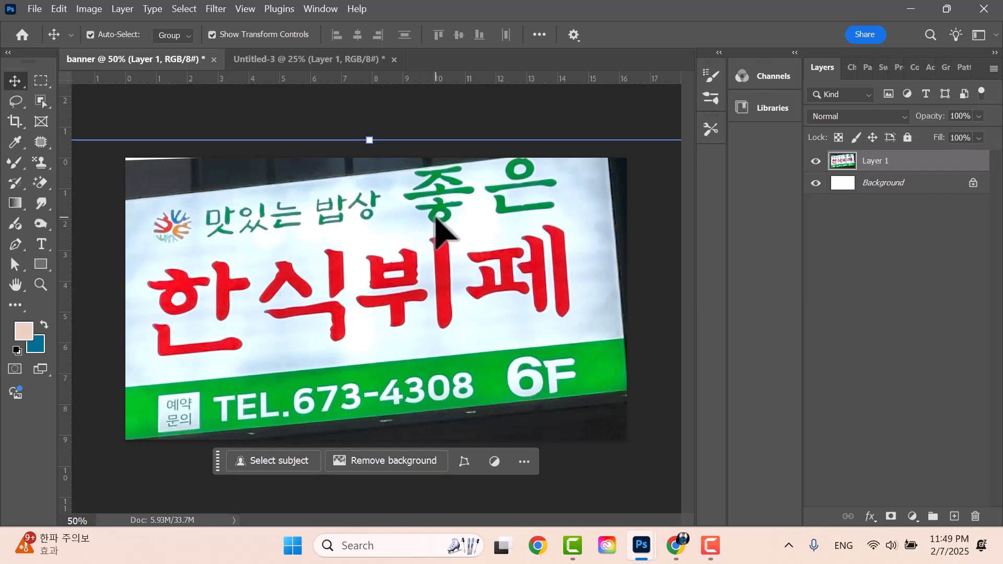
{"action": "left_click_drag", "start_coordinate": [418, 230], "coordinate": [459, 261]}
{"action": "mouse_move", "coordinate": [345, 228]}
{"action": "left_mouse_down"}
{"action": "mouse_move", "coordinate": [390, 233]}
{"action": "mouse_move", "coordinate": [385, 215]}
{"action": "mouse_move", "coordinate": [385, 241]}
{"action": "mouse_move", "coordinate": [378, 229]}
{"action": "mouse_move", "coordinate": [358, 229]}
{"action": "left_mouse_up"}
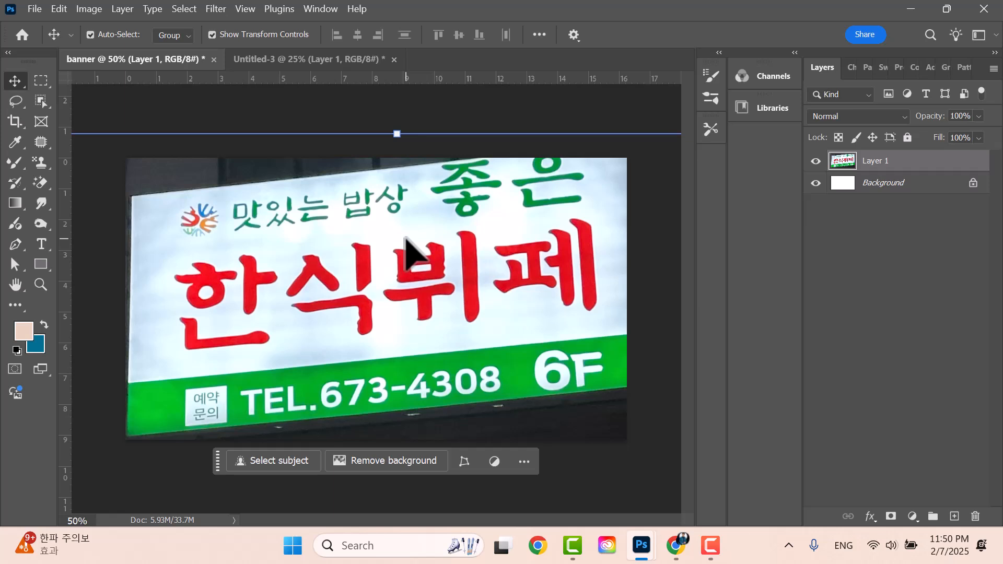
- Shrink the sign photo to about a third, centre it, and commit the resize
{"action": "left_click_drag", "start_coordinate": [143, 147], "coordinate": [269, 159]}
{"action": "key", "text": "ctrl+minus"}
{"action": "key", "text": "ctrl+minus"}
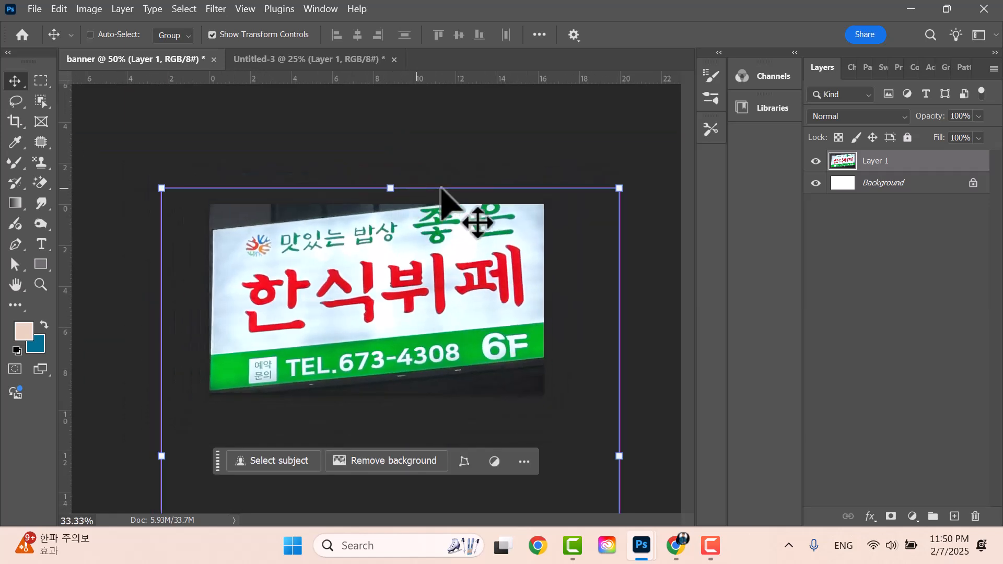
{"action": "left_click_drag", "start_coordinate": [560, 217], "coordinate": [399, 388]}
{"action": "left_click_drag", "start_coordinate": [354, 414], "coordinate": [448, 239]}
{"action": "left_click_drag", "start_coordinate": [501, 209], "coordinate": [463, 251]}
{"action": "left_click_drag", "start_coordinate": [399, 291], "coordinate": [405, 243]}
{"action": "left_click_drag", "start_coordinate": [471, 223], "coordinate": [412, 262]}
{"action": "left_click_drag", "start_coordinate": [379, 319], "coordinate": [385, 282]}
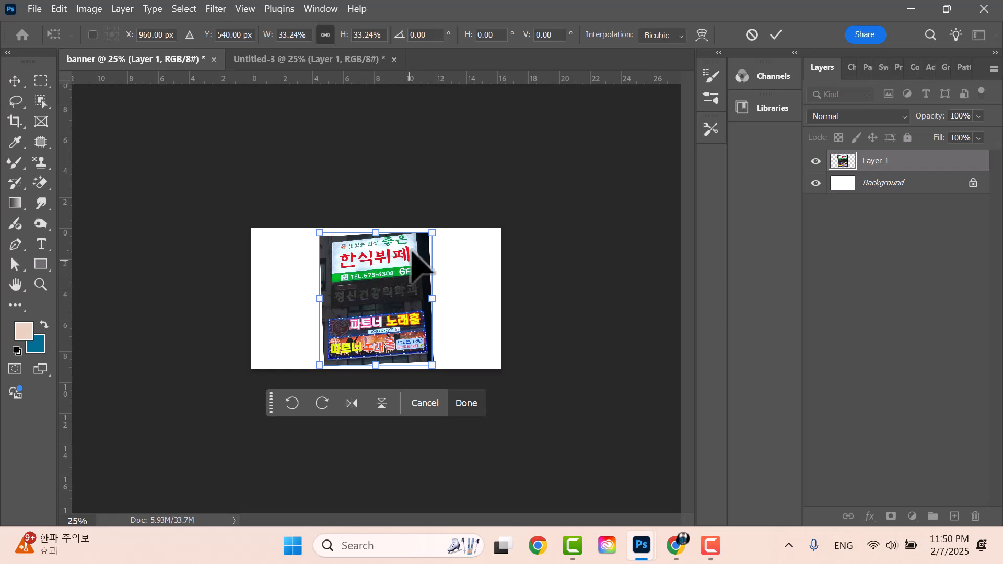
{"action": "left_click", "coordinate": [781, 36]}
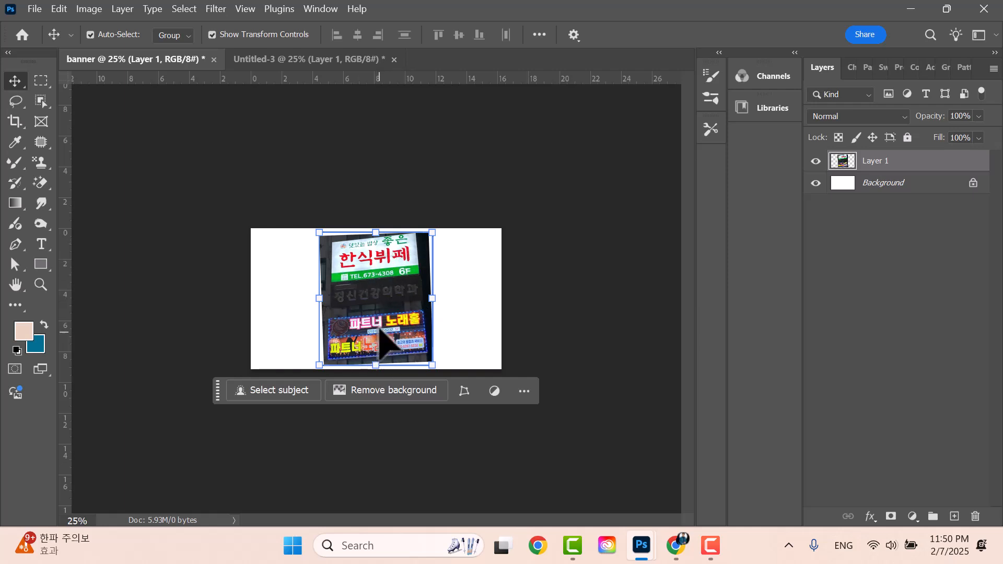
- Rescale the photo to 258% and rotate it 5.86° to straighten the sign, then commit
{"action": "left_click_drag", "start_coordinate": [377, 261], "coordinate": [357, 313]}
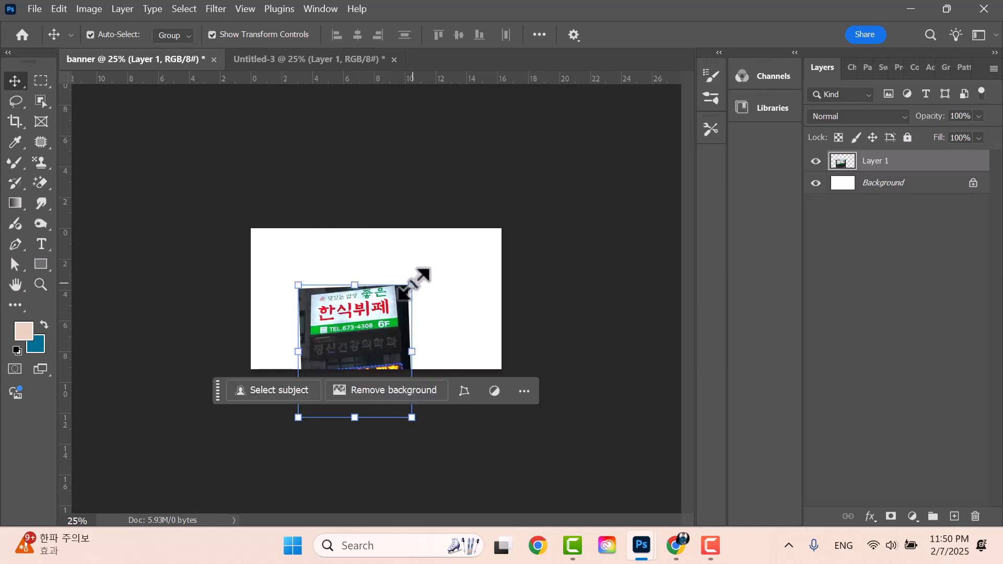
{"action": "left_click_drag", "start_coordinate": [411, 286], "coordinate": [517, 238]}
{"action": "left_click_drag", "start_coordinate": [419, 286], "coordinate": [398, 340]}
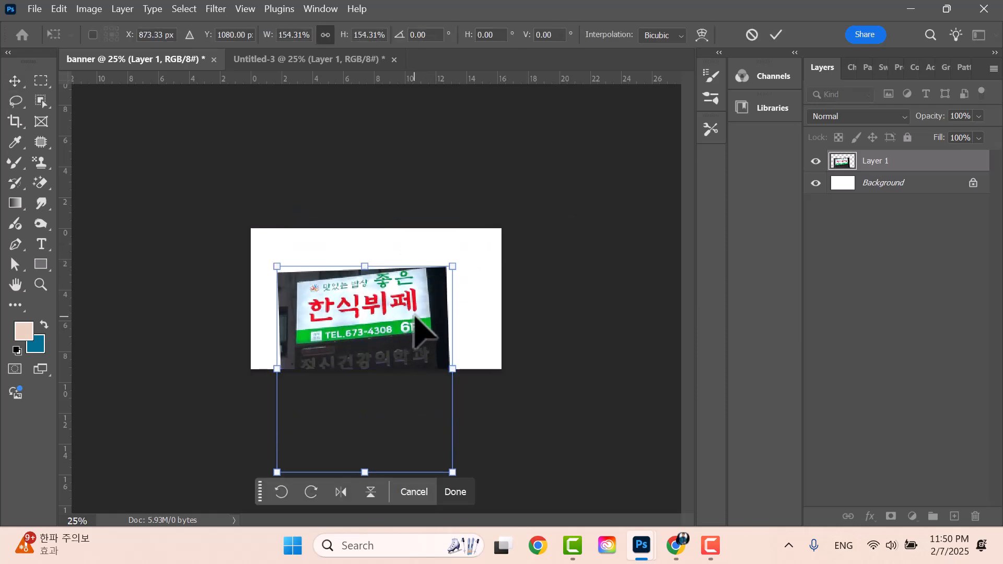
{"action": "left_click_drag", "start_coordinate": [476, 252], "coordinate": [514, 237]}
{"action": "left_click_drag", "start_coordinate": [450, 278], "coordinate": [409, 320]}
{"action": "left_click_drag", "start_coordinate": [472, 277], "coordinate": [524, 230]}
{"action": "left_click_drag", "start_coordinate": [458, 322], "coordinate": [432, 342]}
{"action": "left_click_drag", "start_coordinate": [577, 254], "coordinate": [527, 245]}
{"action": "mouse_move", "coordinate": [446, 287]}
{"action": "left_mouse_down"}
{"action": "mouse_move", "coordinate": [447, 296]}
{"action": "mouse_move", "coordinate": [440, 281]}
{"action": "left_mouse_up"}
{"action": "left_click", "coordinate": [777, 34]}
- Reselect the Layer 1 photo on the canvas
{"action": "left_click", "coordinate": [342, 307]}
{"action": "left_click", "coordinate": [589, 173]}
{"action": "left_click", "coordinate": [387, 292]}
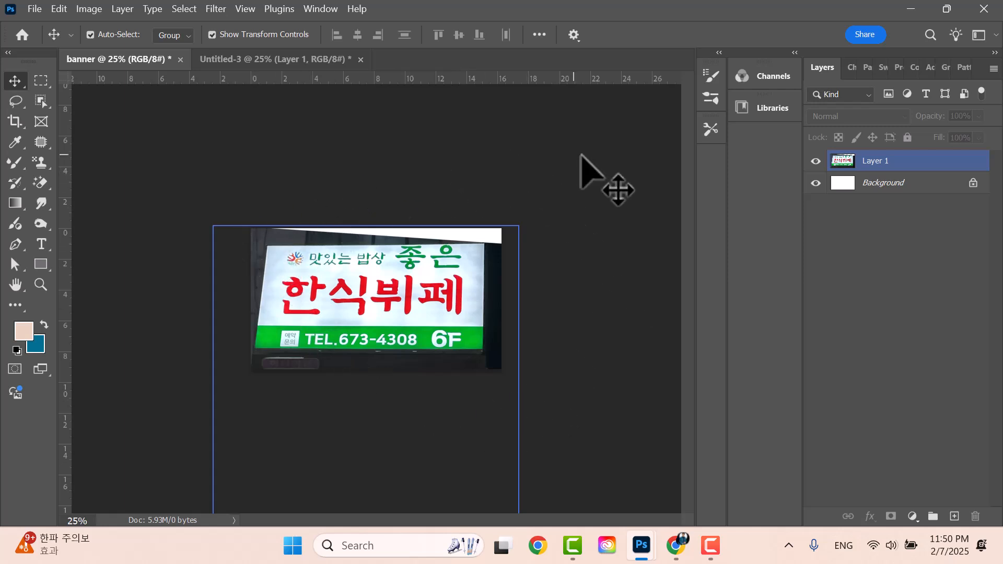
- Free Transform Layer 1 and enlarge the photo to about 110%
{"action": "left_click", "coordinate": [891, 163]}
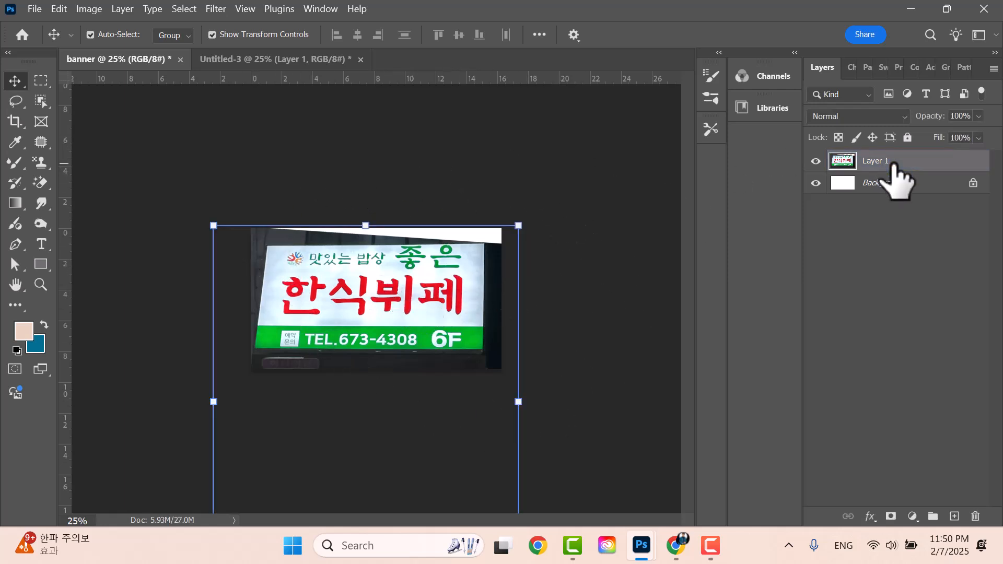
{"action": "key", "text": "ctrl+t"}
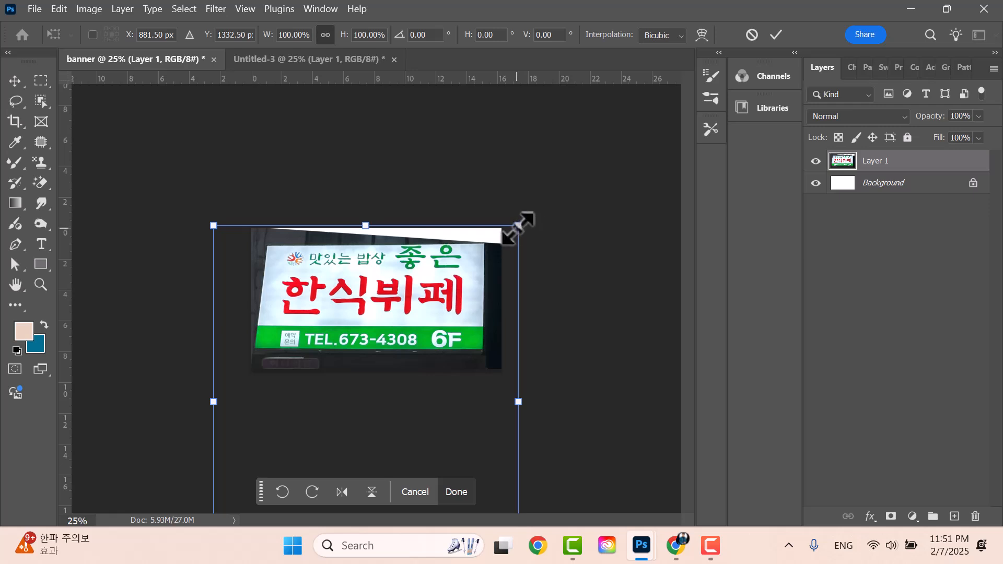
{"action": "left_click_drag", "start_coordinate": [518, 225], "coordinate": [527, 215]}
{"action": "left_click_drag", "start_coordinate": [213, 215], "coordinate": [191, 201]}
{"action": "left_click_drag", "start_coordinate": [372, 294], "coordinate": [382, 320]}
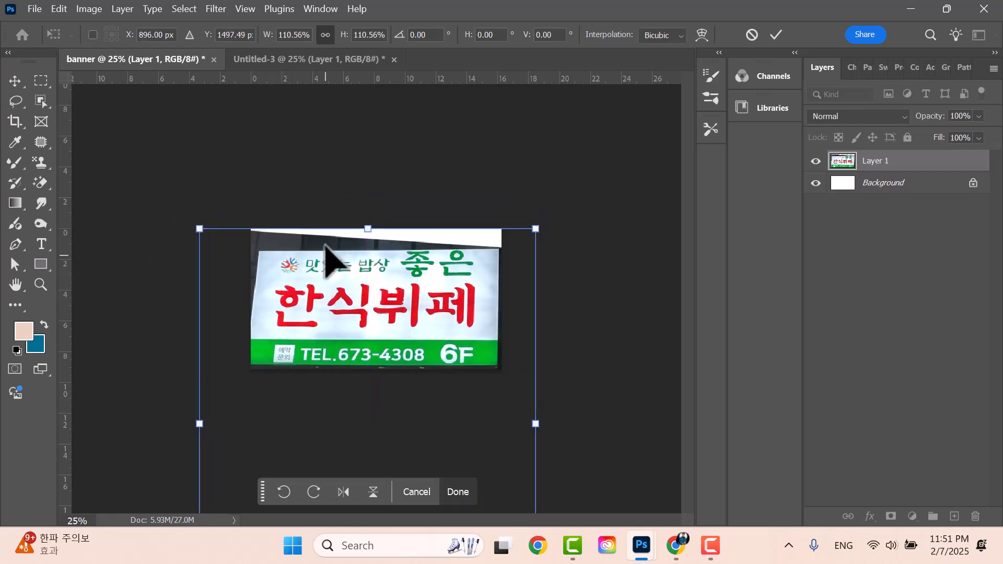
- Switch the transform to Distort and pull the top corners up to straighten the sign's top edge
{"action": "right_click", "coordinate": [315, 266]}
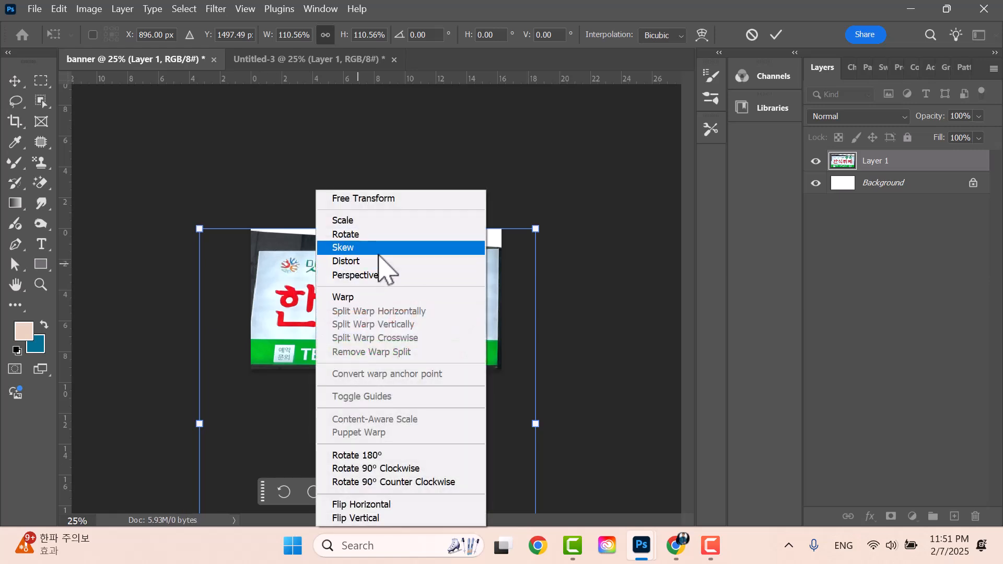
{"action": "right_click", "coordinate": [299, 267]}
{"action": "right_click", "coordinate": [288, 265]}
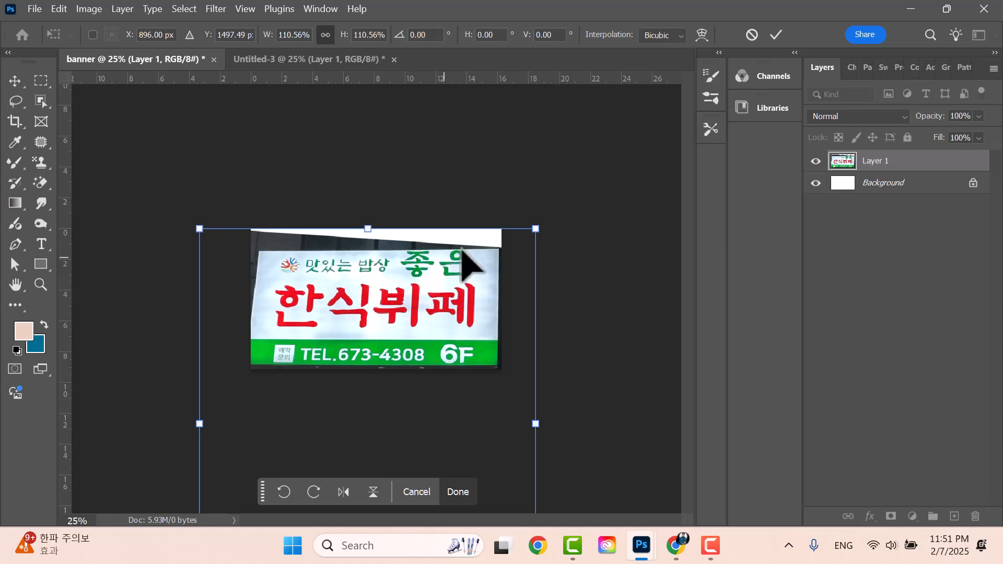
{"action": "right_click", "coordinate": [443, 268]}
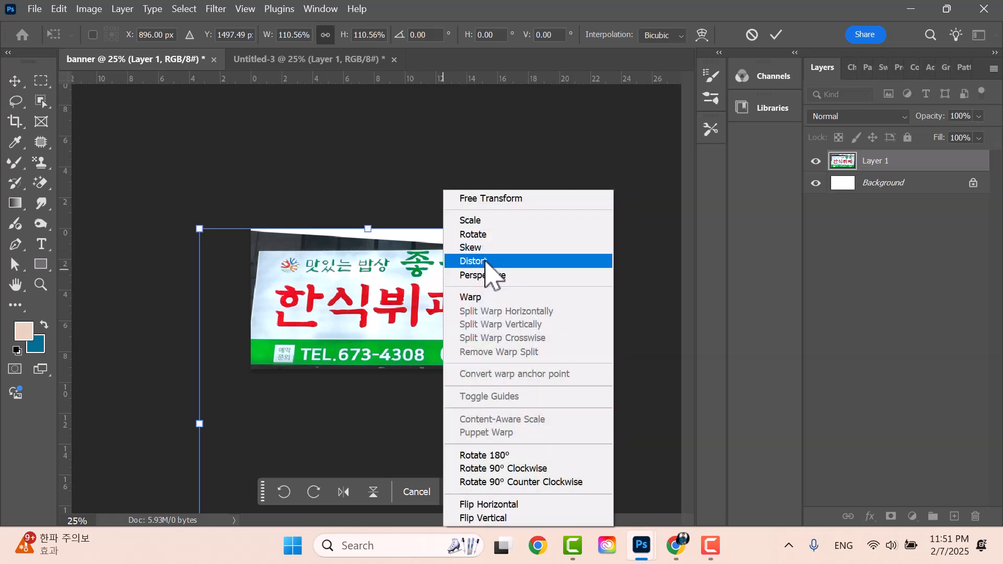
{"action": "left_click", "coordinate": [489, 262]}
{"action": "left_click_drag", "start_coordinate": [537, 229], "coordinate": [540, 204]}
{"action": "left_click_drag", "start_coordinate": [199, 228], "coordinate": [189, 204]}
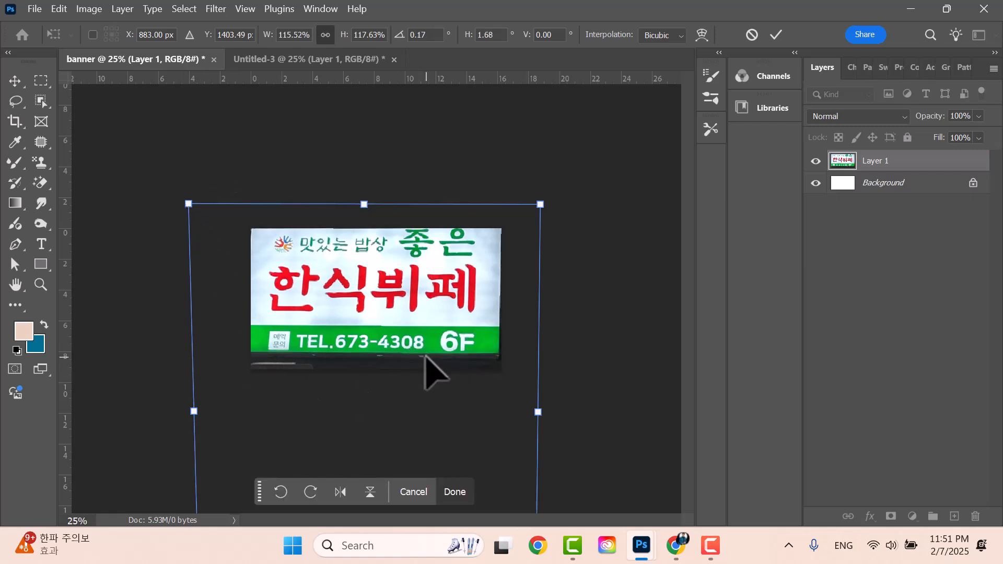
- Pull the bottom corners down to square the sign and apply the distortion
{"action": "key", "text": "ctrl+minus"}
{"action": "key", "text": "ctrl+minus"}
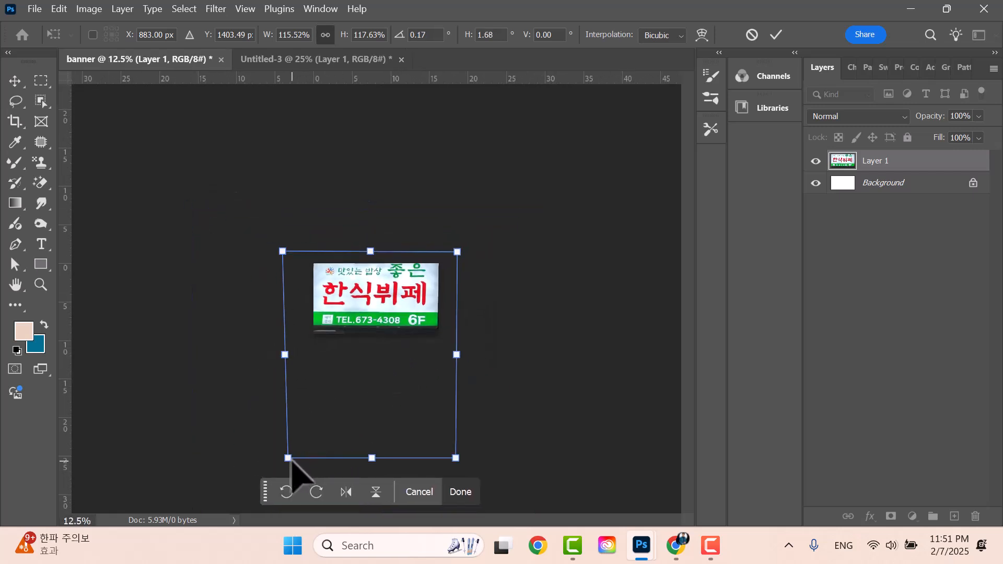
{"action": "left_click_drag", "start_coordinate": [289, 458], "coordinate": [283, 491]}
{"action": "left_click_drag", "start_coordinate": [457, 461], "coordinate": [476, 507]}
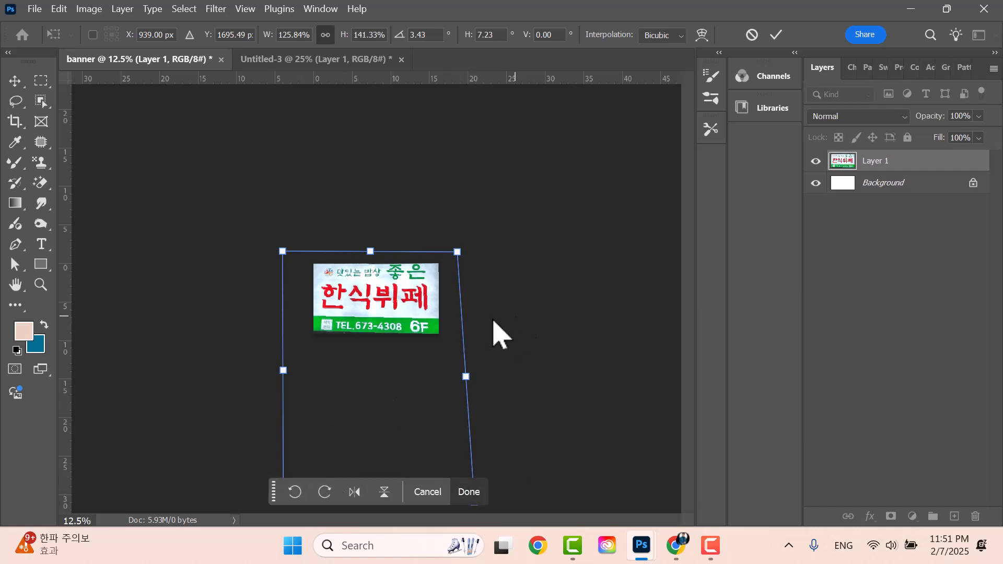
{"action": "key", "text": "ctrl+minus"}
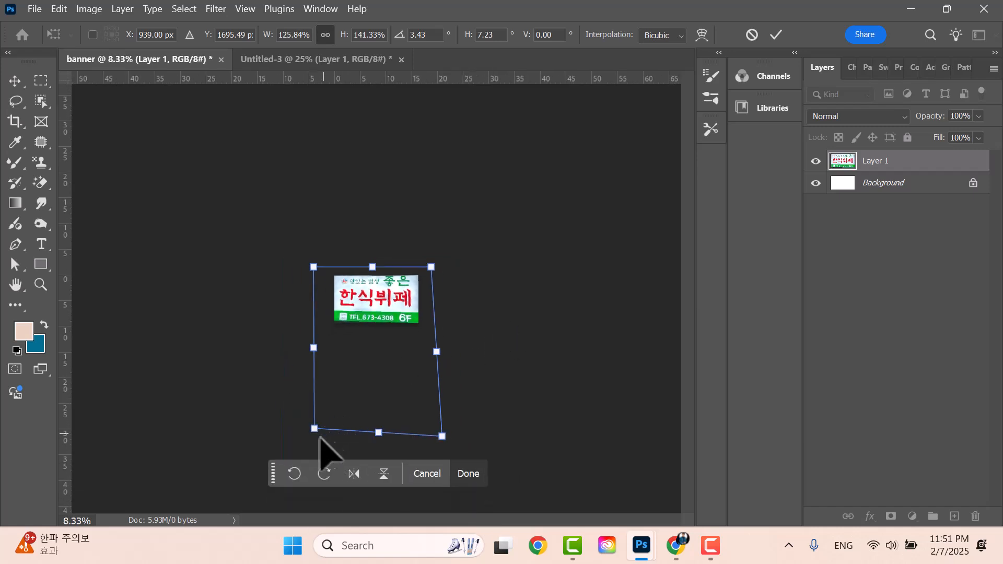
{"action": "left_click_drag", "start_coordinate": [315, 429], "coordinate": [307, 448]}
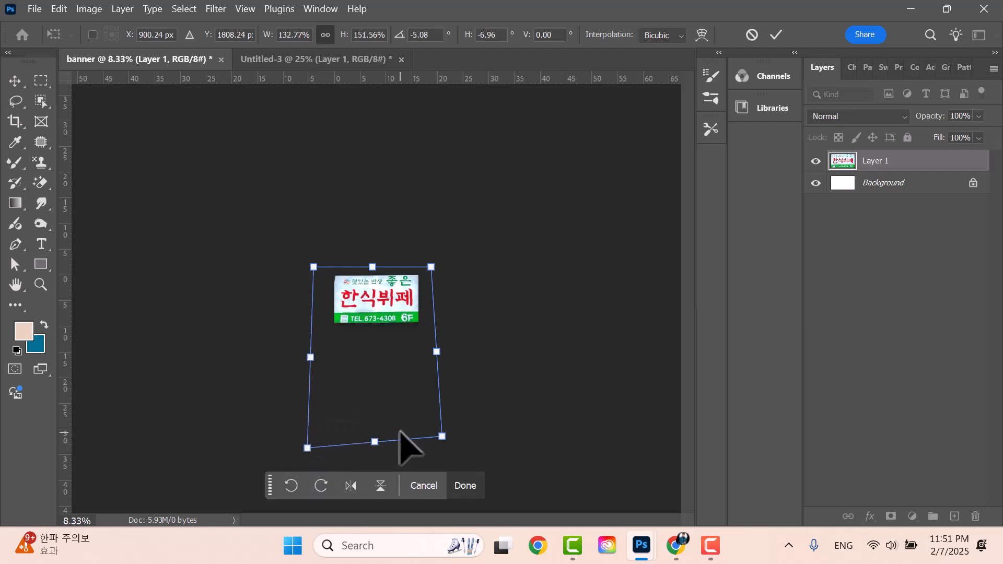
{"action": "left_click_drag", "start_coordinate": [447, 438], "coordinate": [441, 442]}
{"action": "key", "text": "Return"}
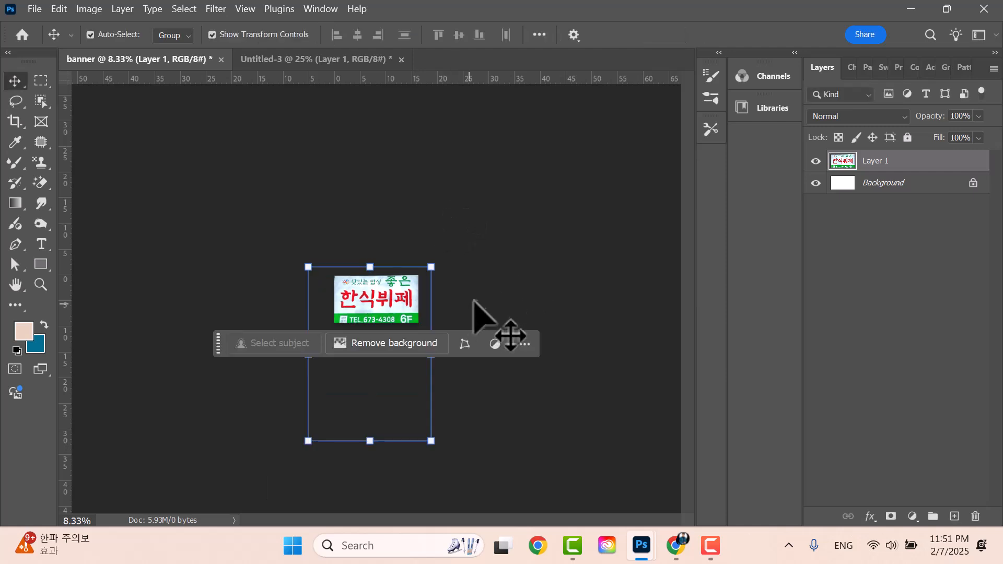
- Nudge the photo up and scale it to 98.69%, then apply the transform
{"action": "key", "text": "ctrl+plus"}
{"action": "key", "text": "ctrl+plus"}
{"action": "key", "text": "ctrl+plus"}
{"action": "left_click", "coordinate": [591, 249], "text": "ctrl"}
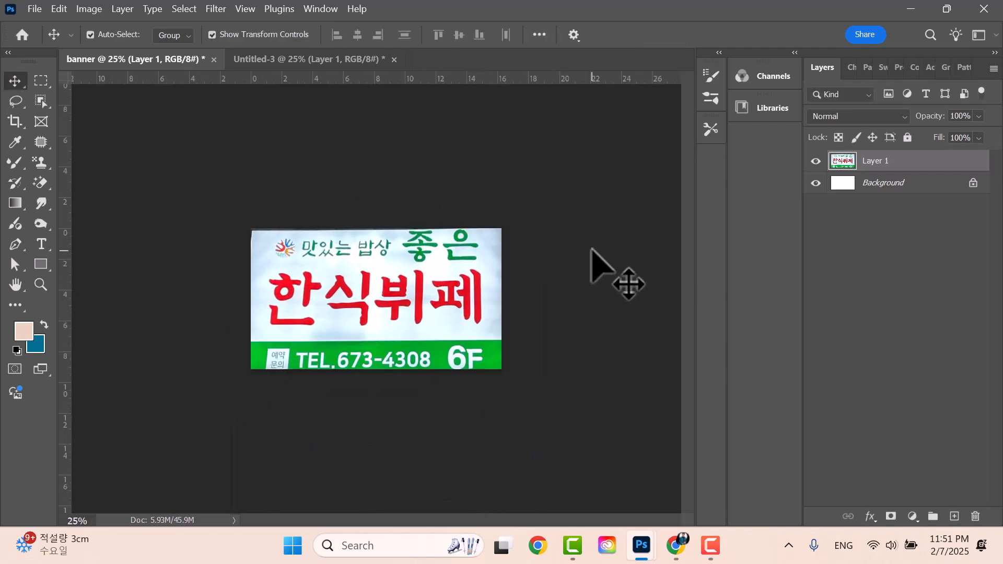
{"action": "left_click", "coordinate": [365, 296]}
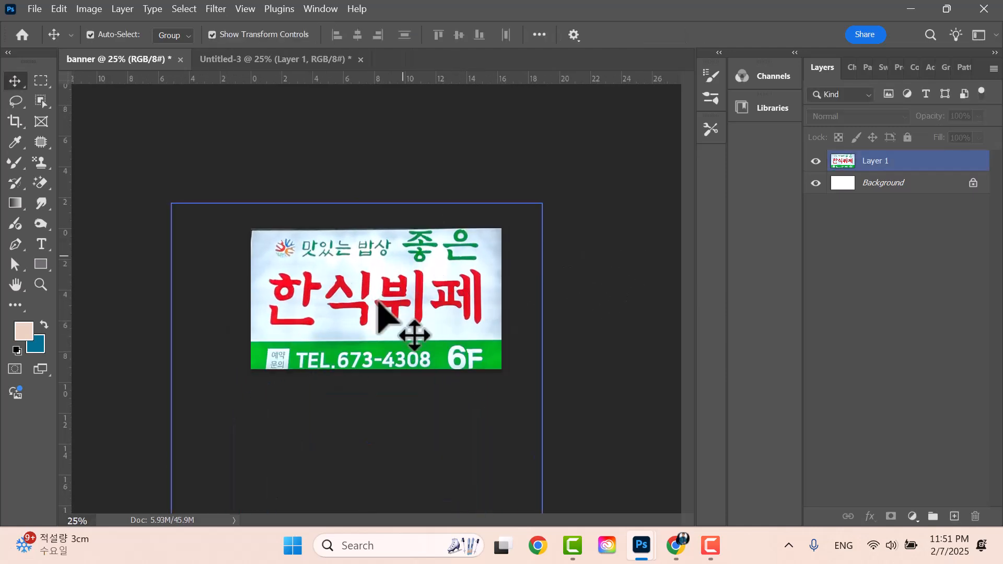
{"action": "left_click_drag", "start_coordinate": [416, 282], "coordinate": [414, 273]}
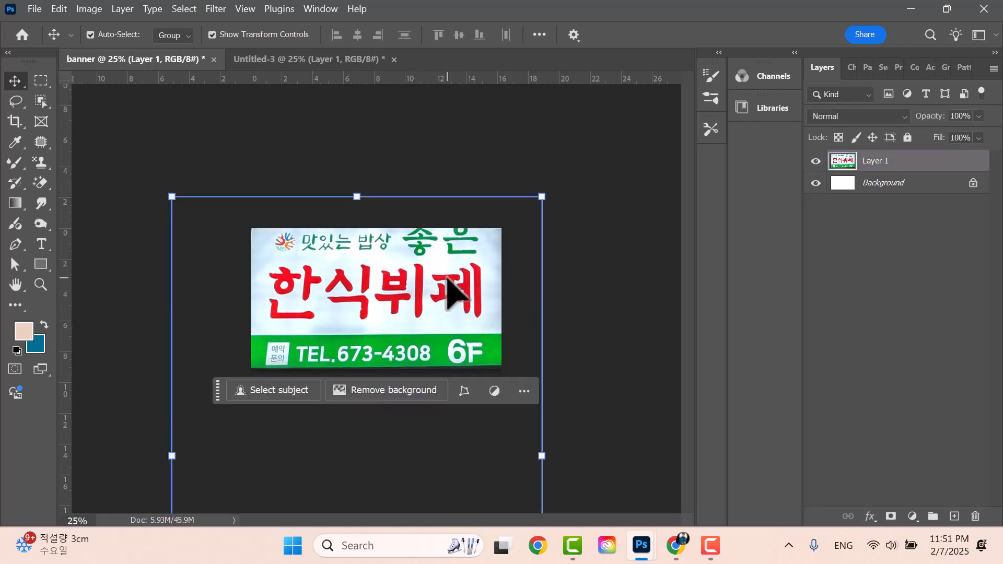
{"action": "left_click_drag", "start_coordinate": [546, 200], "coordinate": [541, 209]}
{"action": "left_click_drag", "start_coordinate": [451, 262], "coordinate": [455, 259]}
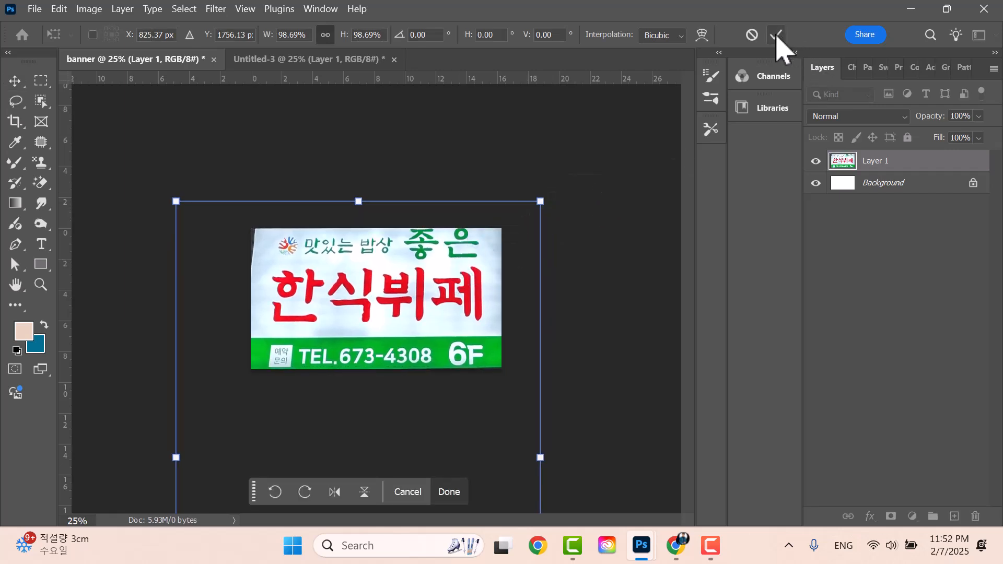
{"action": "key", "text": "Return"}
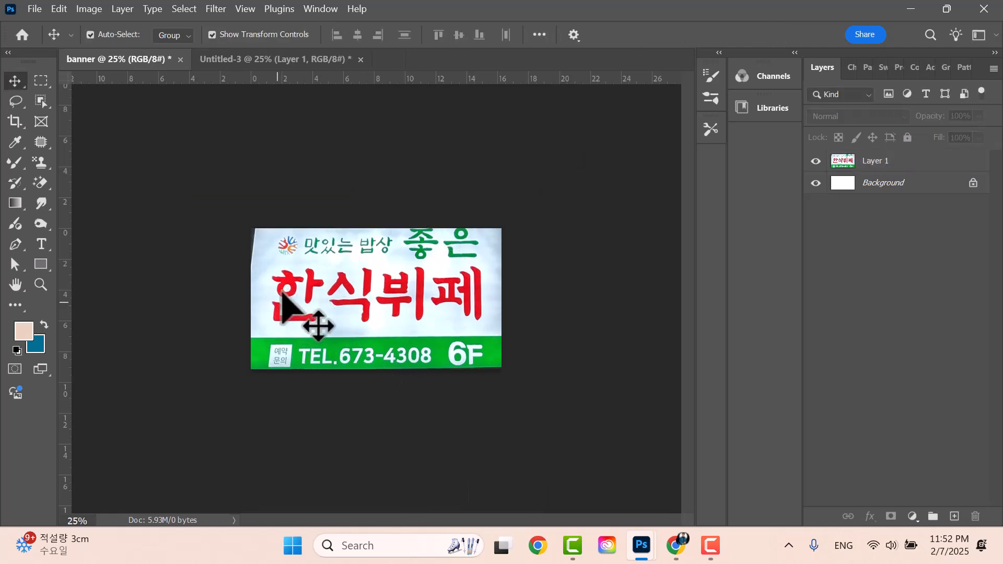
- Select and deselect the sign photo layer on the canvas
{"action": "left_click", "coordinate": [441, 320]}
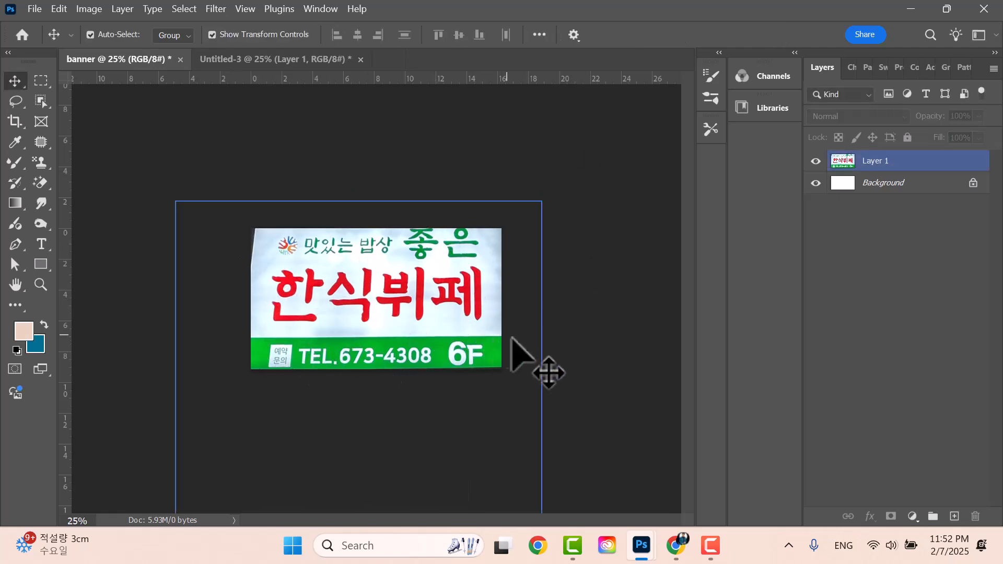
{"action": "left_click", "coordinate": [180, 271]}
{"action": "left_click", "coordinate": [423, 232]}
{"action": "left_click", "coordinate": [183, 258]}
{"action": "left_click", "coordinate": [486, 256]}
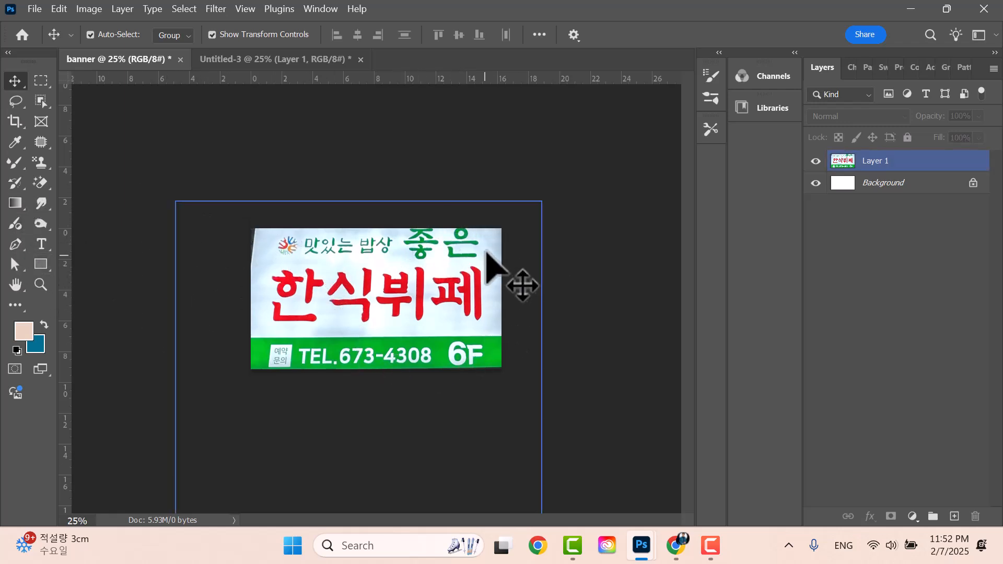
{"action": "left_click", "coordinate": [162, 194]}
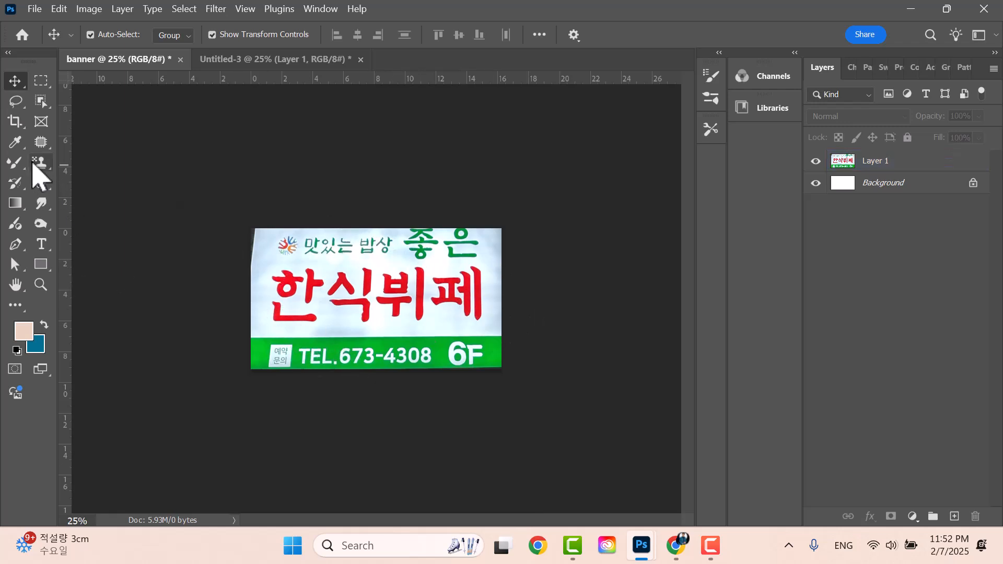
- Sample the sign's bottom-band green, 00bf1f, into the background colour, then select Layer 1
{"action": "left_click", "coordinate": [16, 144]}
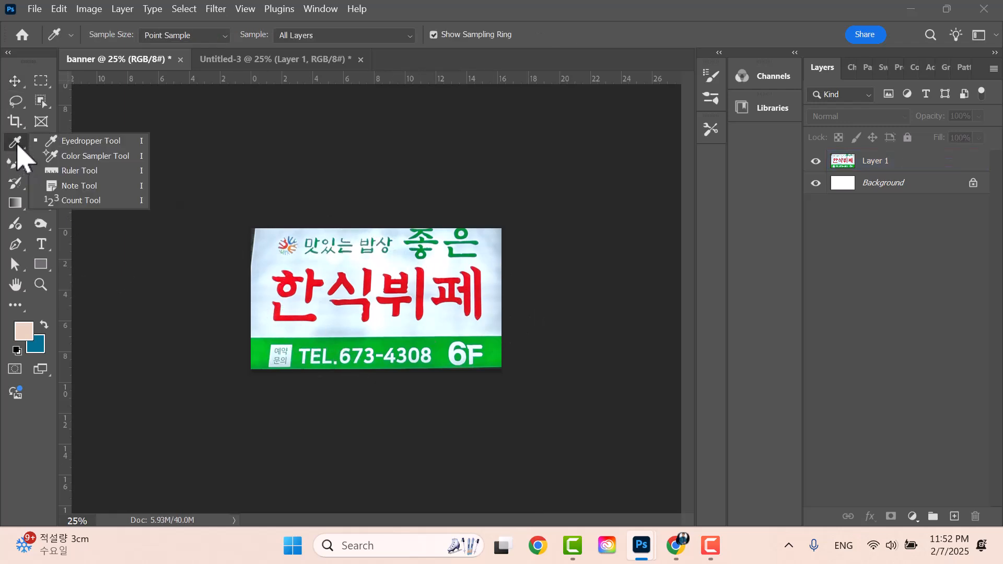
{"action": "left_click", "coordinate": [161, 142]}
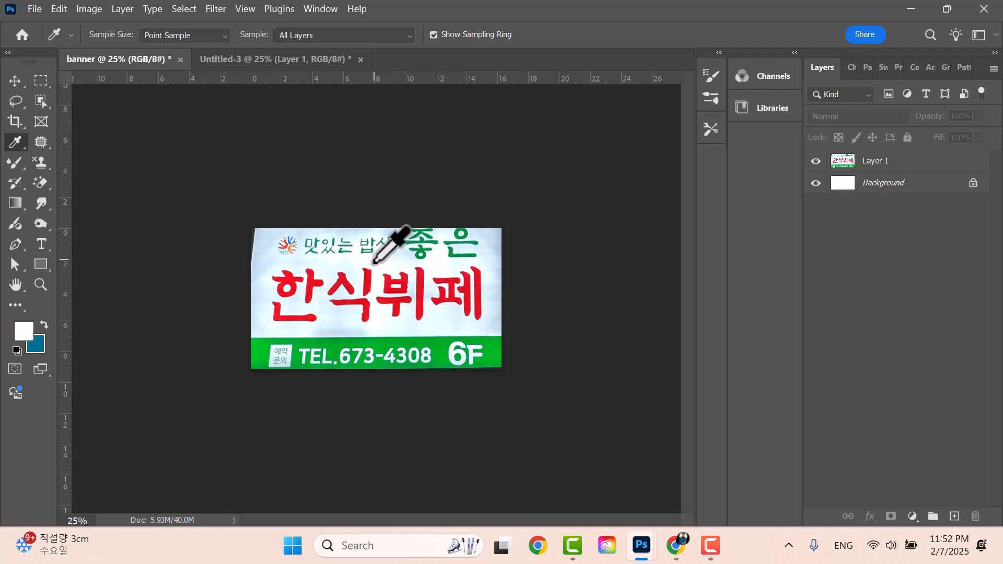
{"action": "left_click", "coordinate": [37, 345]}
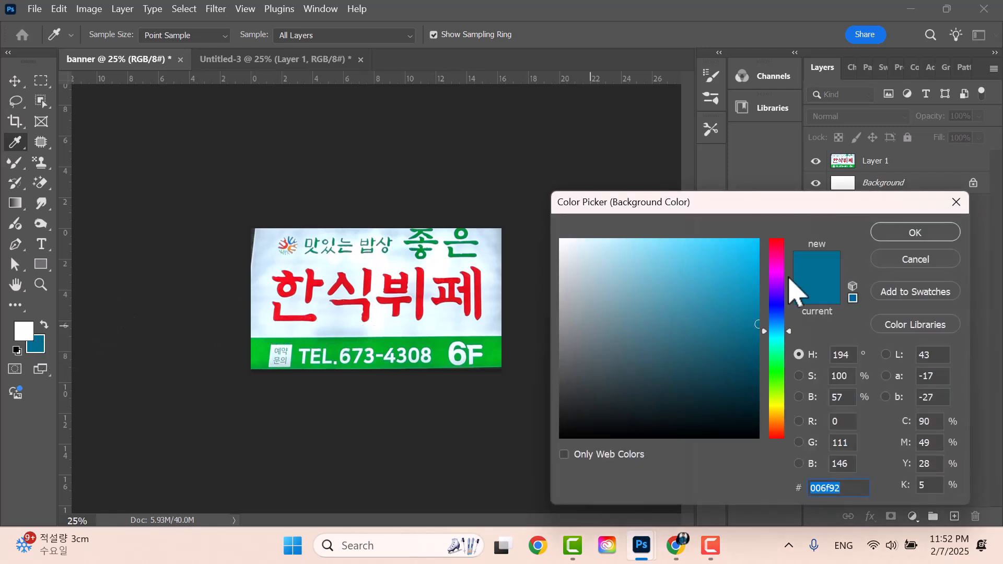
{"action": "left_click", "coordinate": [265, 354]}
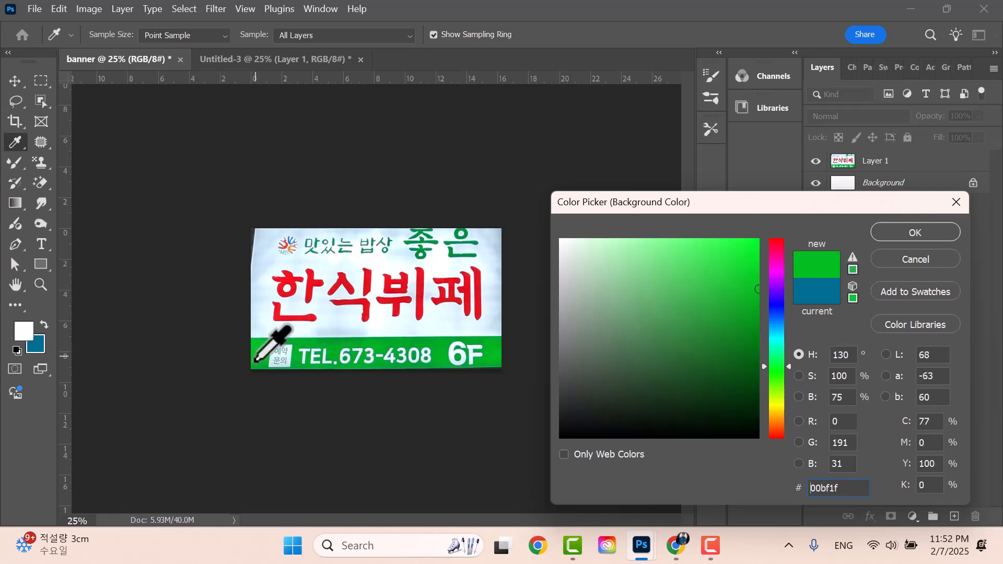
{"action": "left_click", "coordinate": [937, 233]}
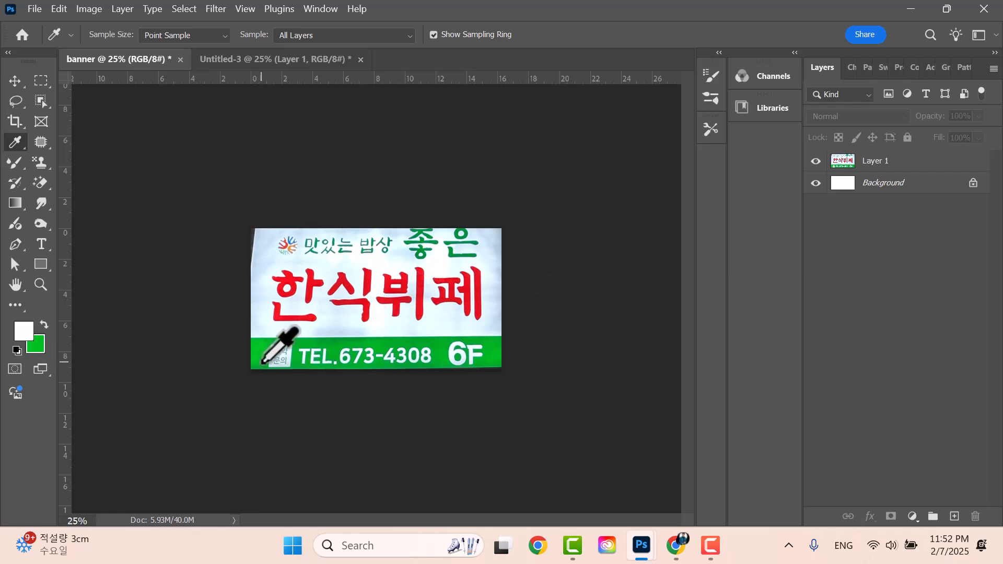
{"action": "left_click", "coordinate": [895, 162]}
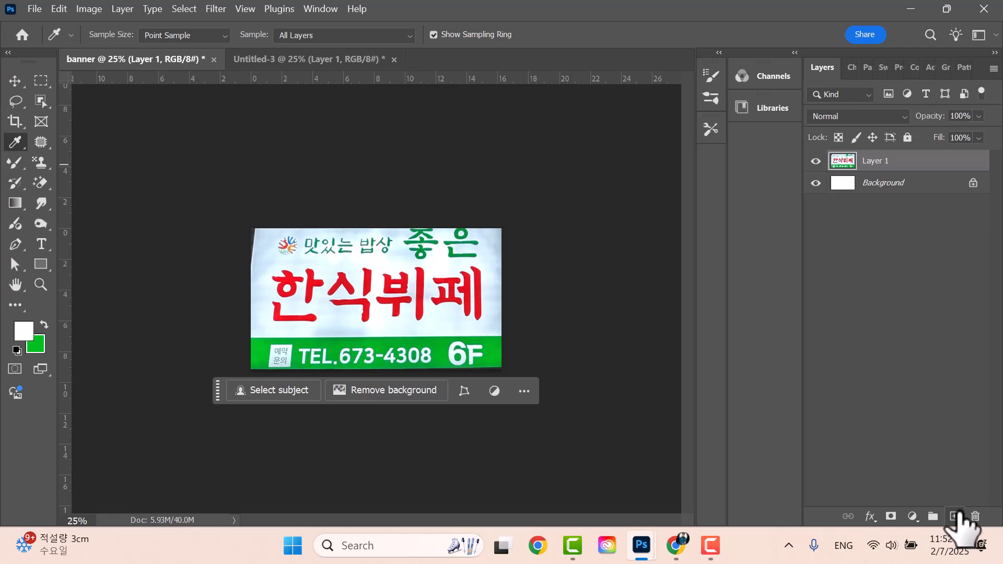
- Choose the Rectangle tool and set its mode to Shape
{"action": "left_click", "coordinate": [42, 263]}
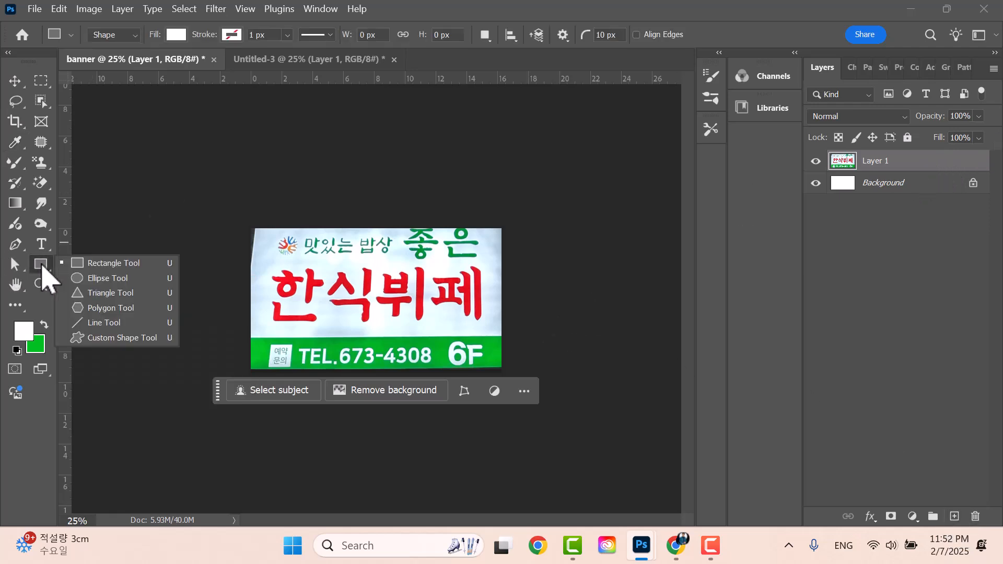
{"action": "left_click", "coordinate": [115, 264]}
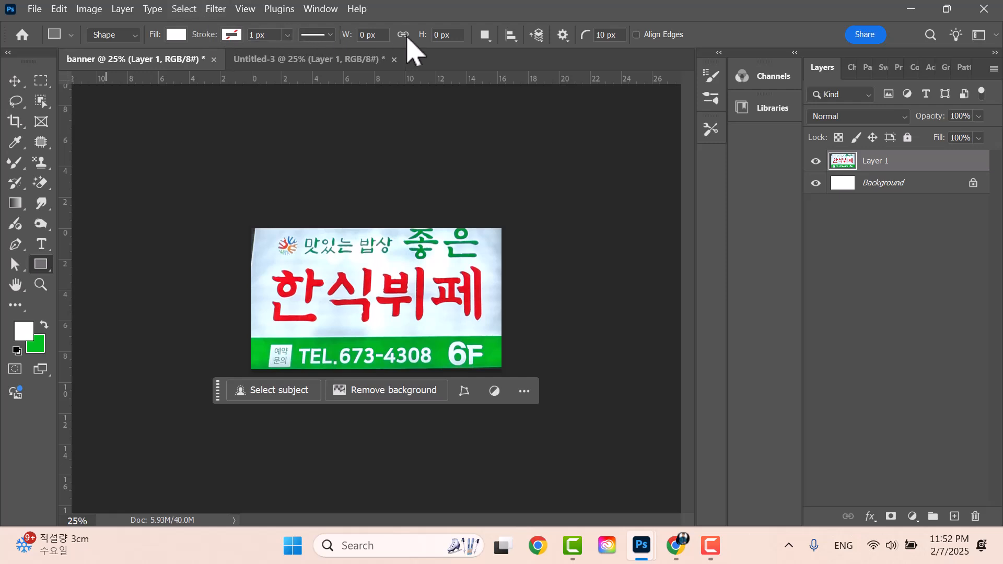
{"action": "left_click", "coordinate": [131, 35]}
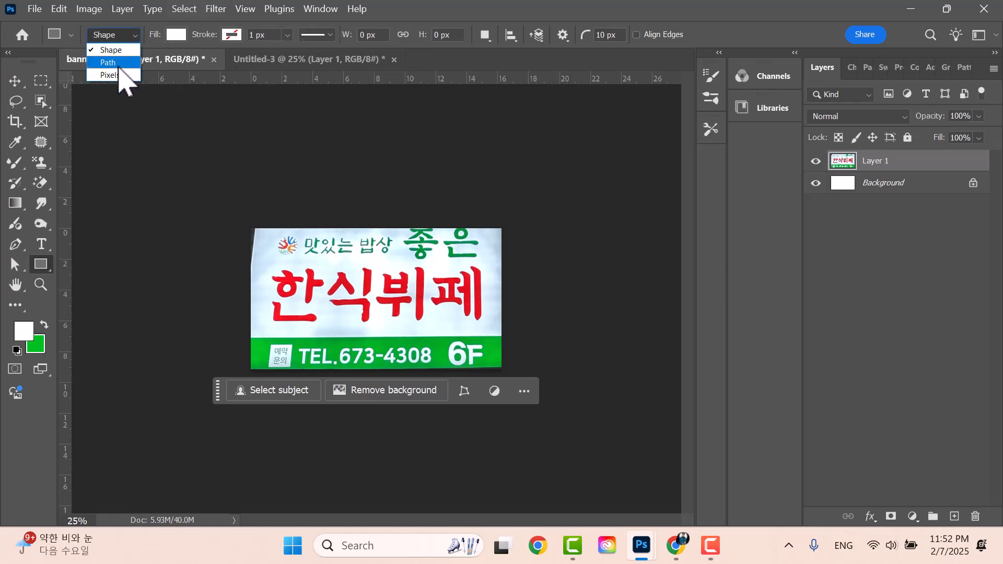
{"action": "left_click", "coordinate": [119, 63]}
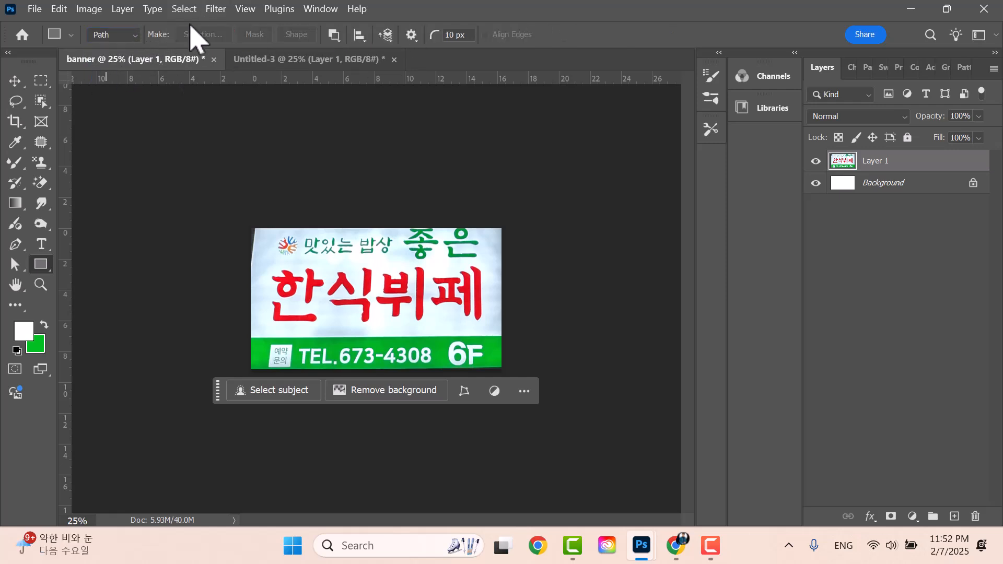
{"action": "left_click", "coordinate": [103, 37]}
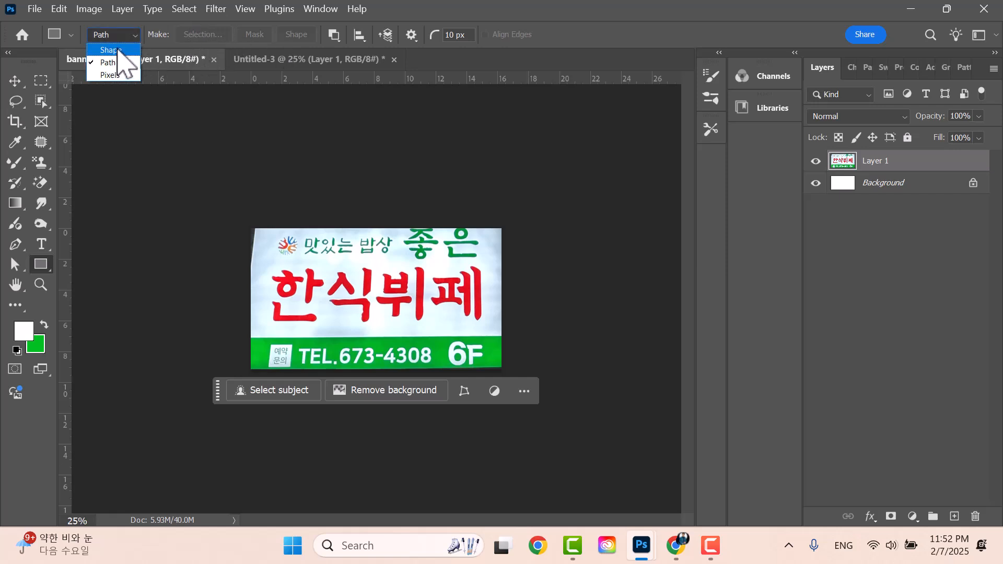
{"action": "left_click", "coordinate": [111, 50]}
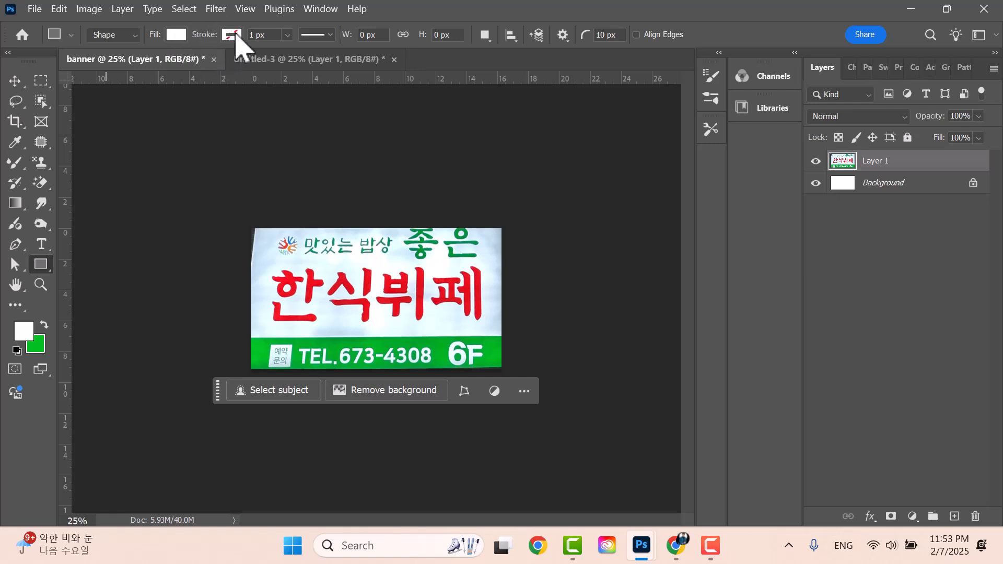
- Set the rectangle's fill to white from the recent colours
{"action": "left_click", "coordinate": [232, 35]}
{"action": "left_click", "coordinate": [177, 35]}
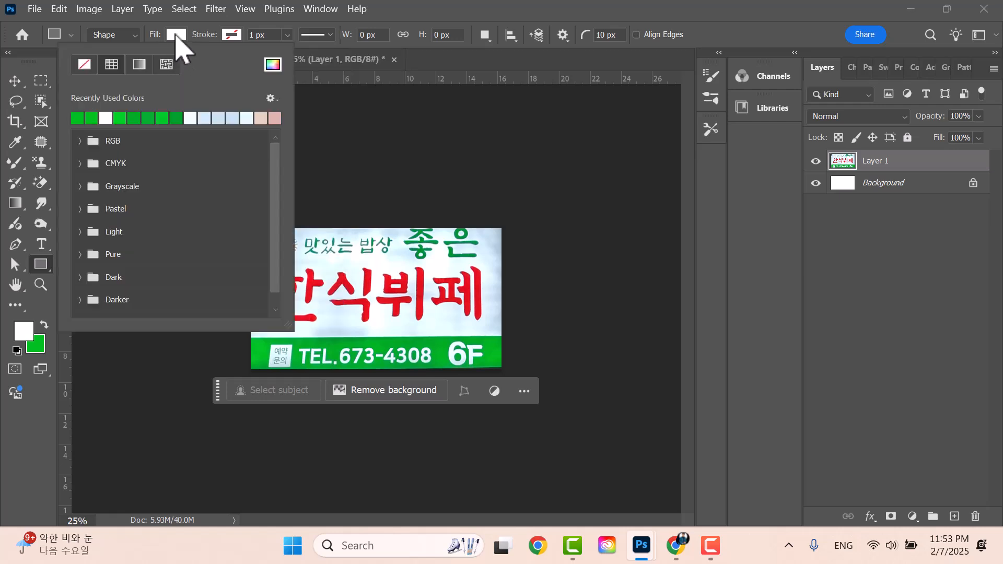
{"action": "left_click", "coordinate": [105, 118]}
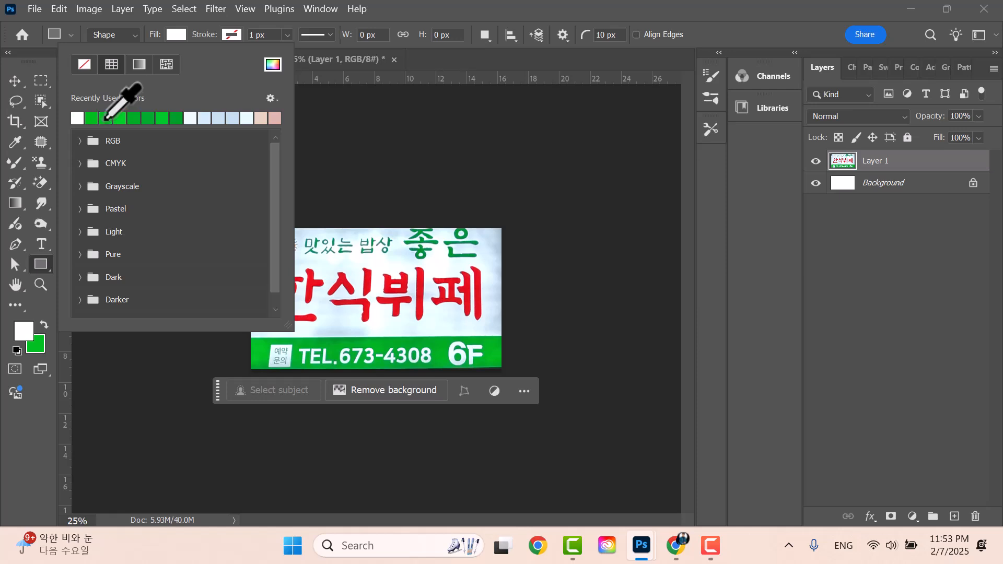
{"action": "left_click", "coordinate": [42, 268]}
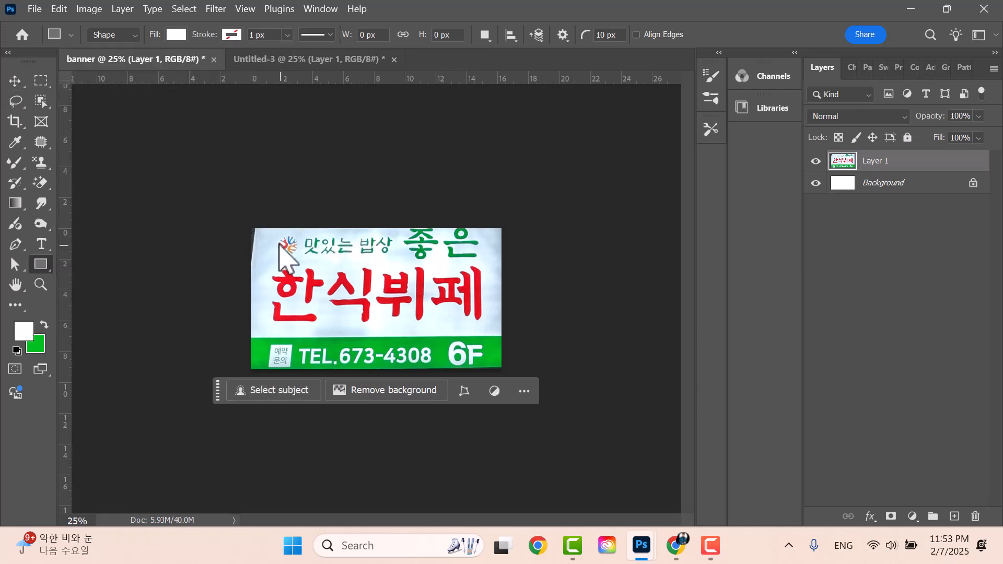
- Draw a white rectangle over the sign, adjust its edges to 1920 × 1080 px, and toggle its visibility
{"action": "left_click_drag", "start_coordinate": [239, 221], "coordinate": [515, 381]}
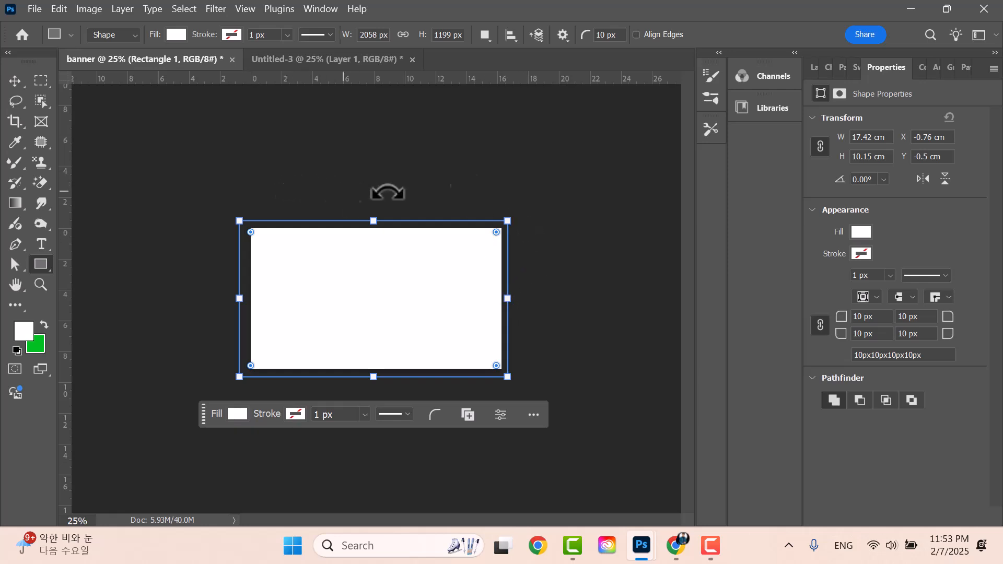
{"action": "left_click", "coordinate": [815, 69]}
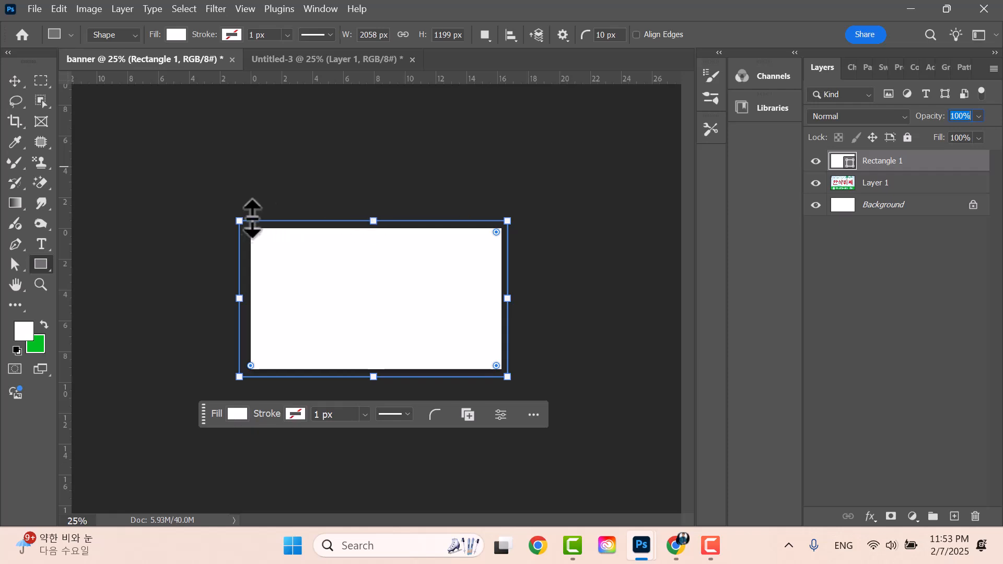
{"action": "left_click_drag", "start_coordinate": [373, 220], "coordinate": [375, 228]}
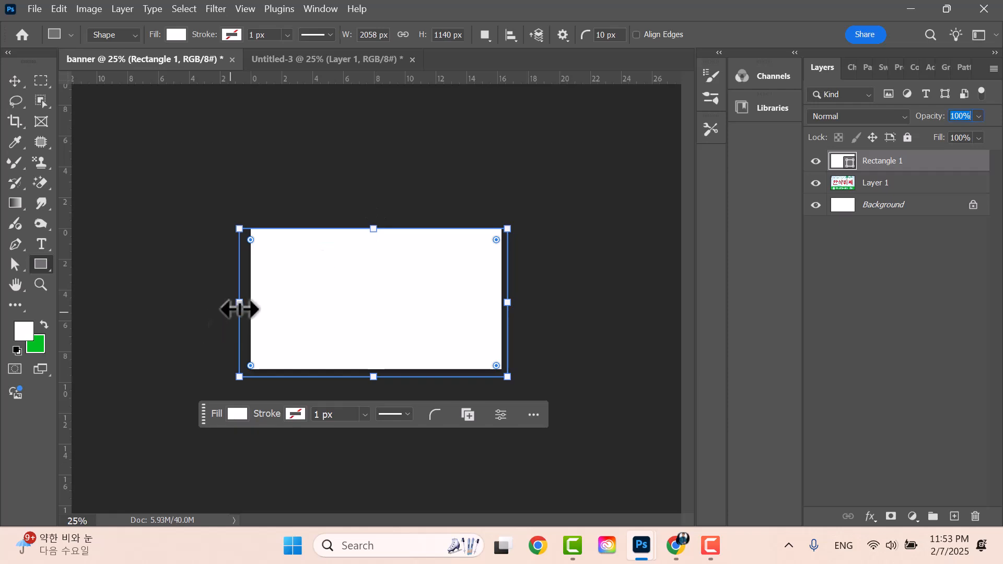
{"action": "left_click_drag", "start_coordinate": [240, 302], "coordinate": [250, 300]}
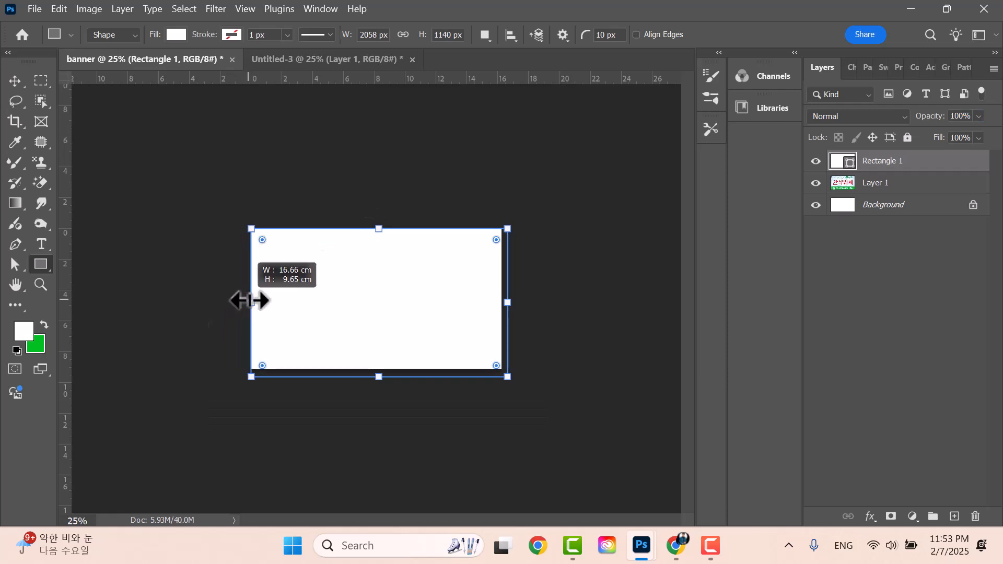
{"action": "left_click_drag", "start_coordinate": [379, 376], "coordinate": [380, 370]}
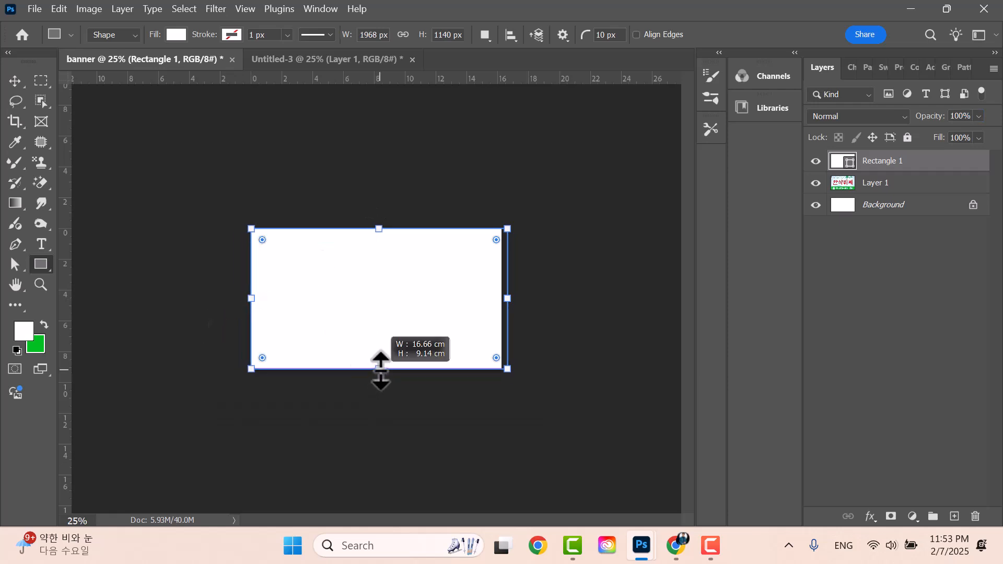
{"action": "left_click_drag", "start_coordinate": [508, 299], "coordinate": [501, 301]}
{"action": "key", "text": "Return"}
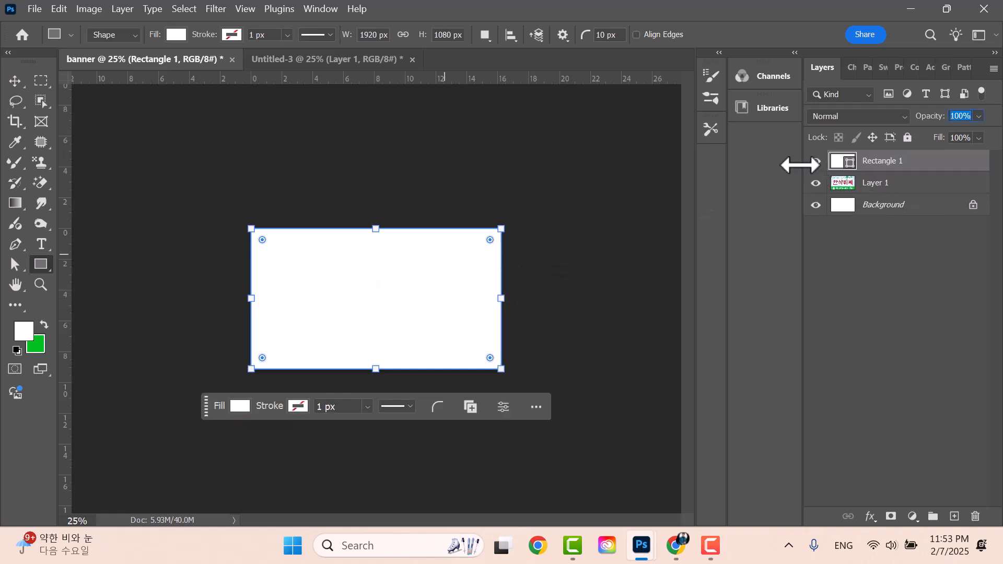
{"action": "left_click", "coordinate": [815, 162]}
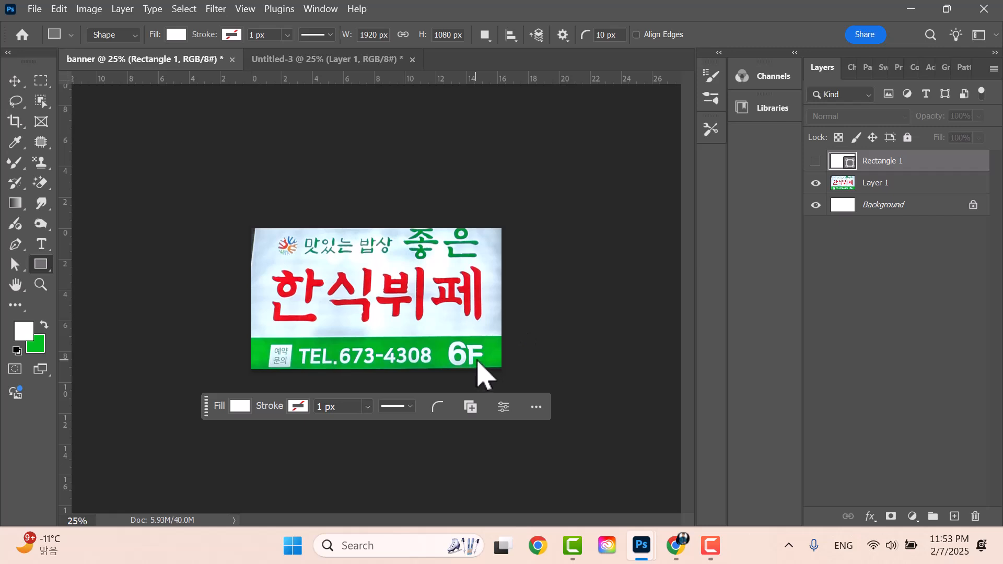
{"action": "left_click", "coordinate": [815, 161]}
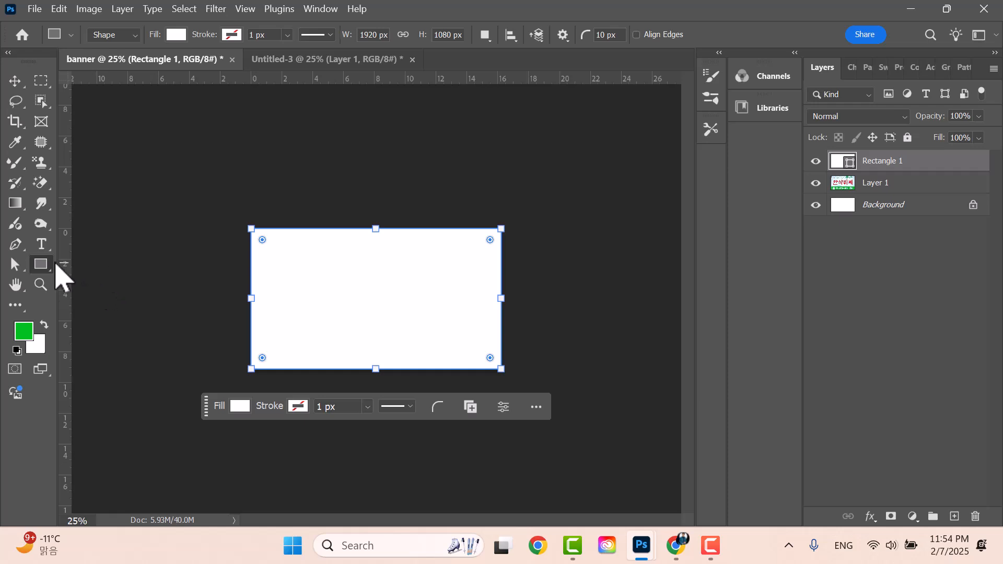
- Set the rectangle fill to the sign's green from the recent colours
{"action": "right_click", "coordinate": [39, 267]}
{"action": "left_click", "coordinate": [96, 266]}
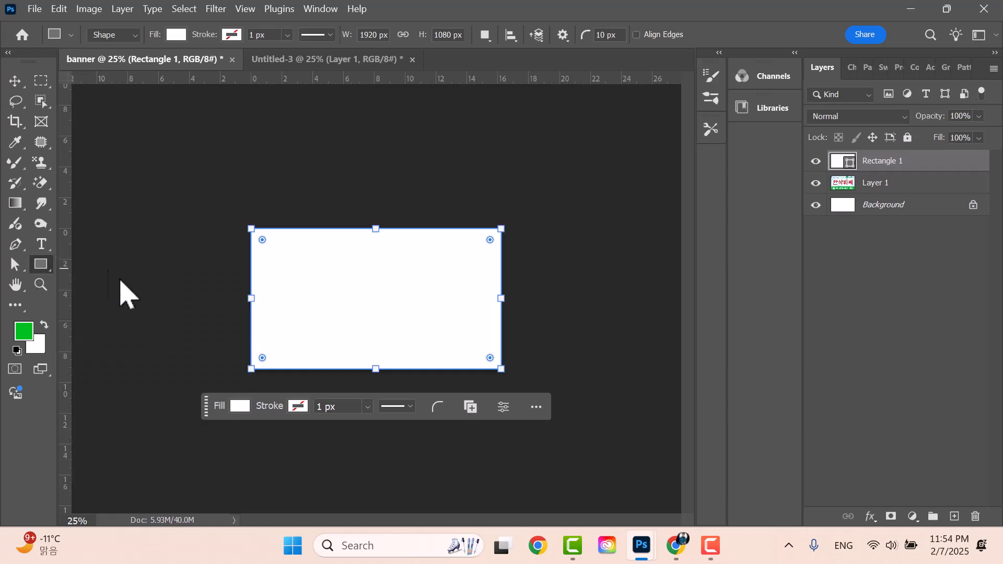
{"action": "left_click", "coordinate": [176, 36]}
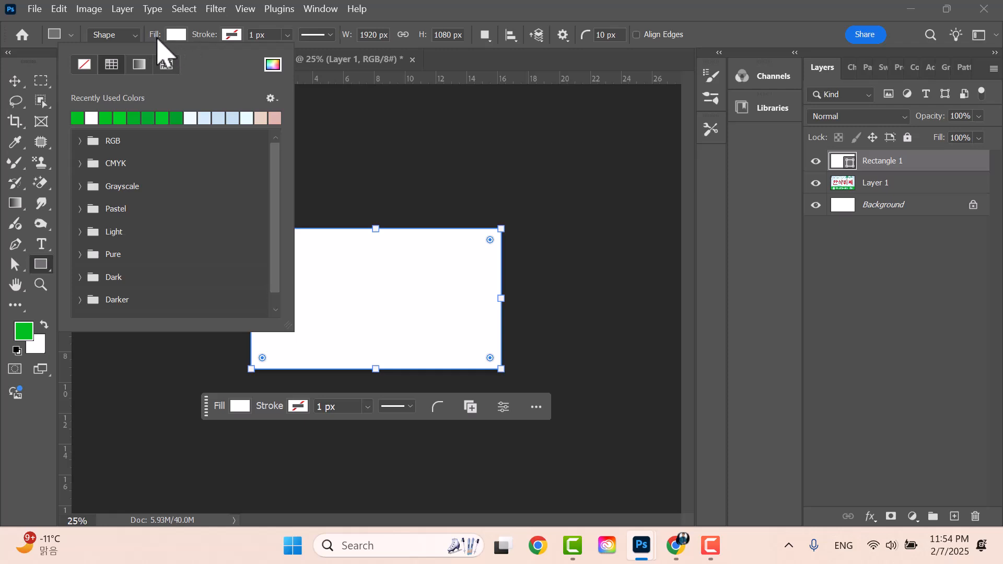
{"action": "left_click", "coordinate": [78, 119]}
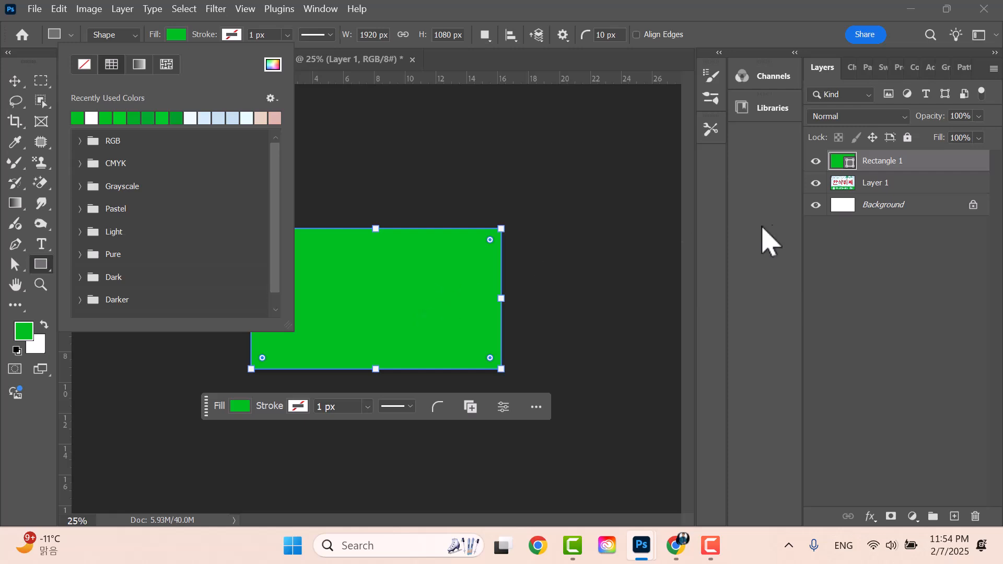
{"action": "left_click", "coordinate": [918, 166]}
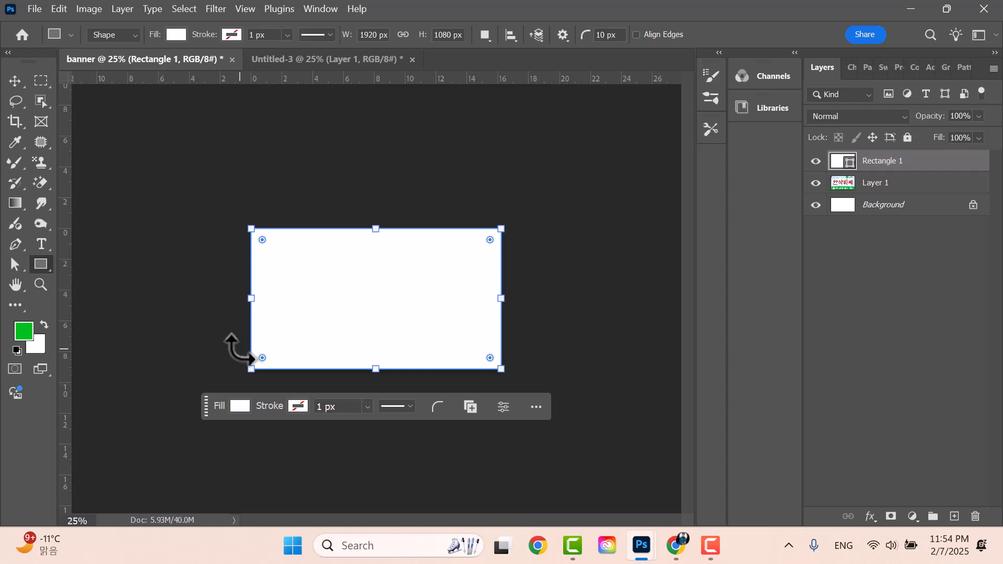
- Undo an accidental rotation and draw a thin 2202 × 251 px rectangle across the bottom
{"action": "left_click_drag", "start_coordinate": [238, 349], "coordinate": [275, 351]}
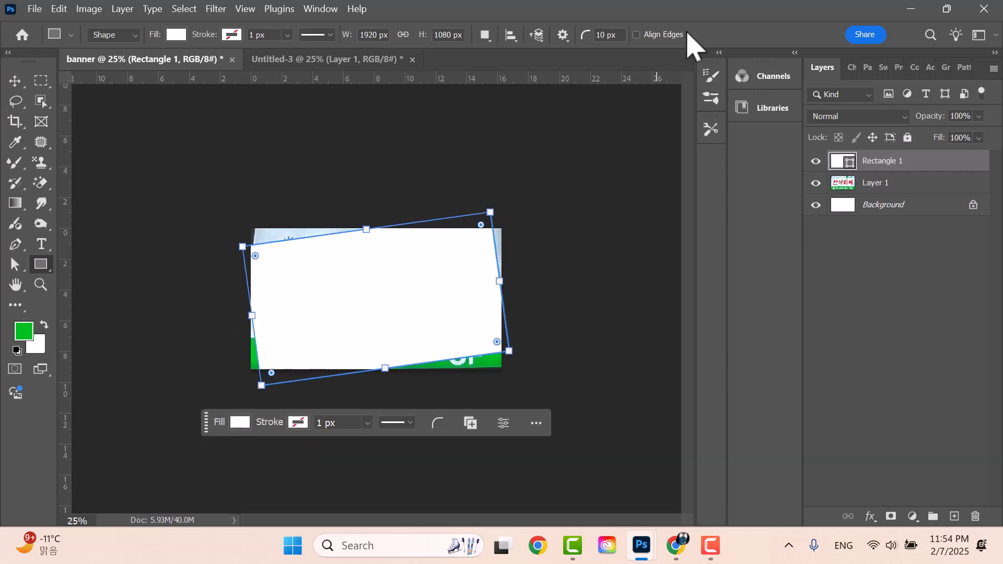
{"action": "key", "text": "Return"}
{"action": "key", "text": "ctrl+z"}
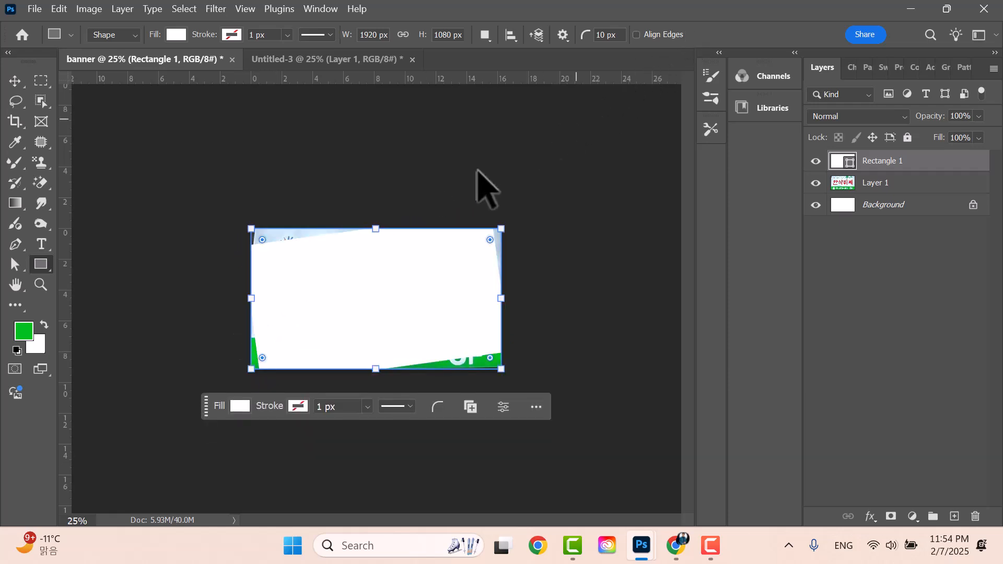
{"action": "left_click_drag", "start_coordinate": [229, 347], "coordinate": [516, 377]}
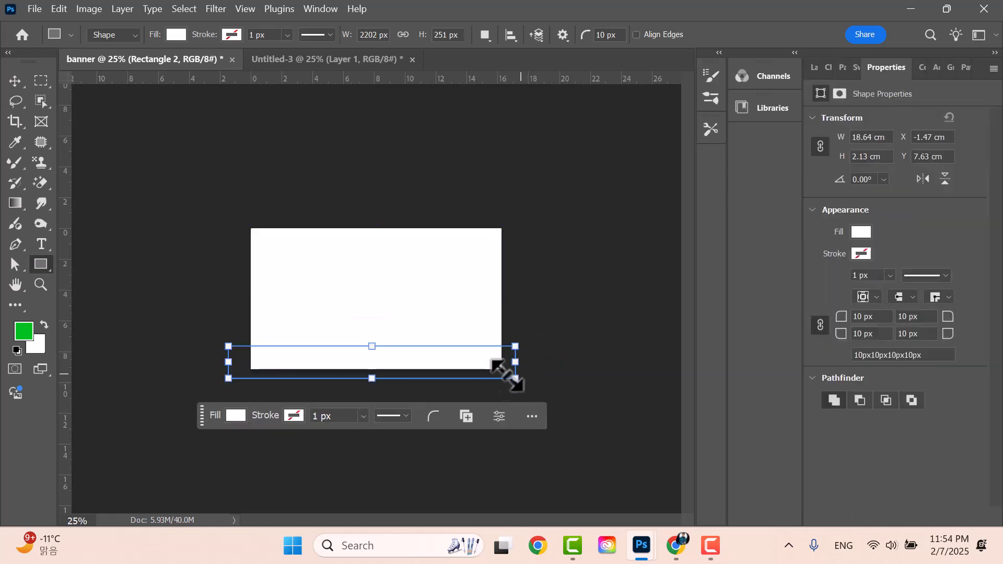
- Fill Rectangle 2 with the recent green swatch
{"action": "left_click", "coordinate": [816, 69]}
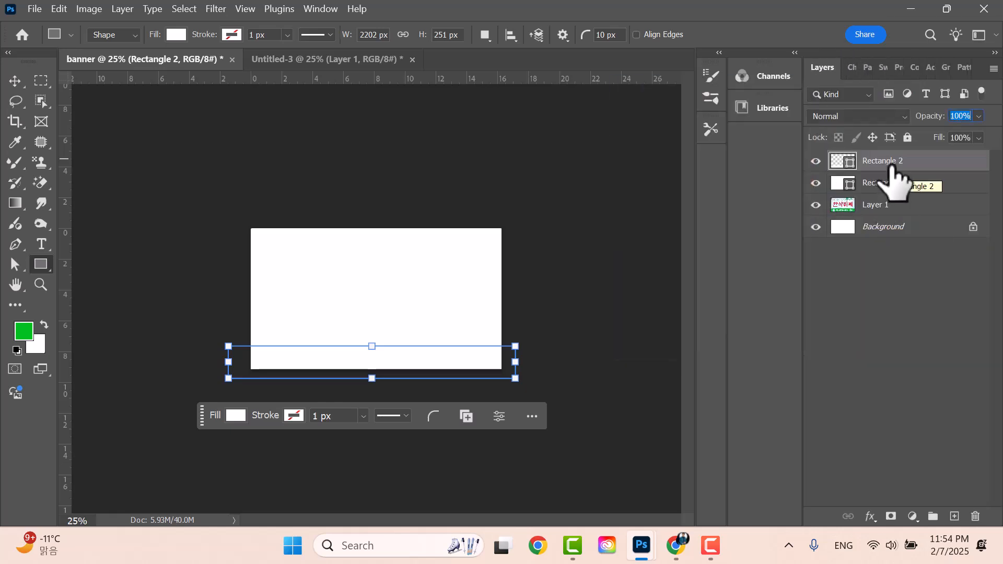
{"action": "left_click", "coordinate": [176, 35]}
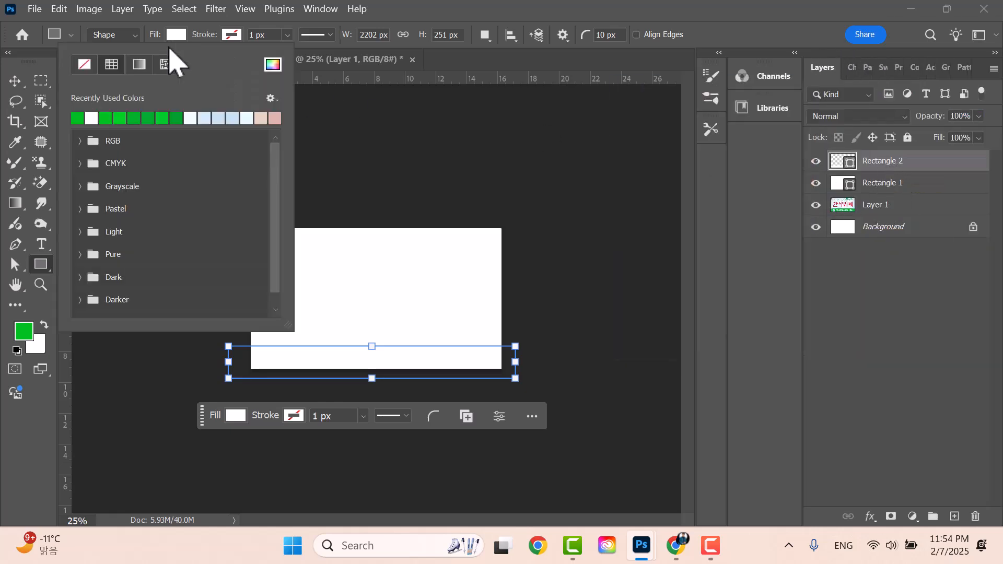
{"action": "left_click", "coordinate": [77, 118]}
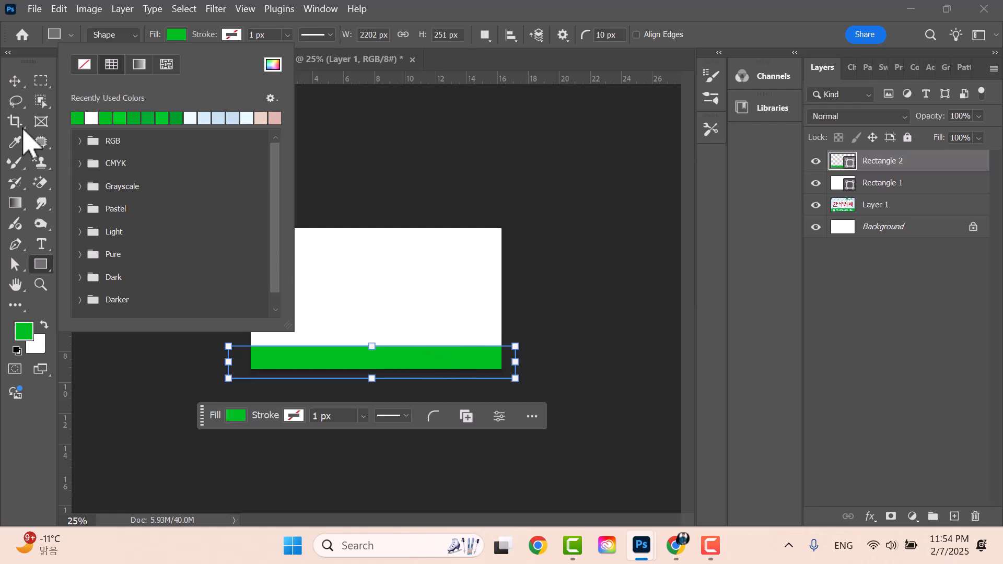
- Hide the rectangles to check the sign, then reselect and show the green strip
{"action": "left_click", "coordinate": [16, 83]}
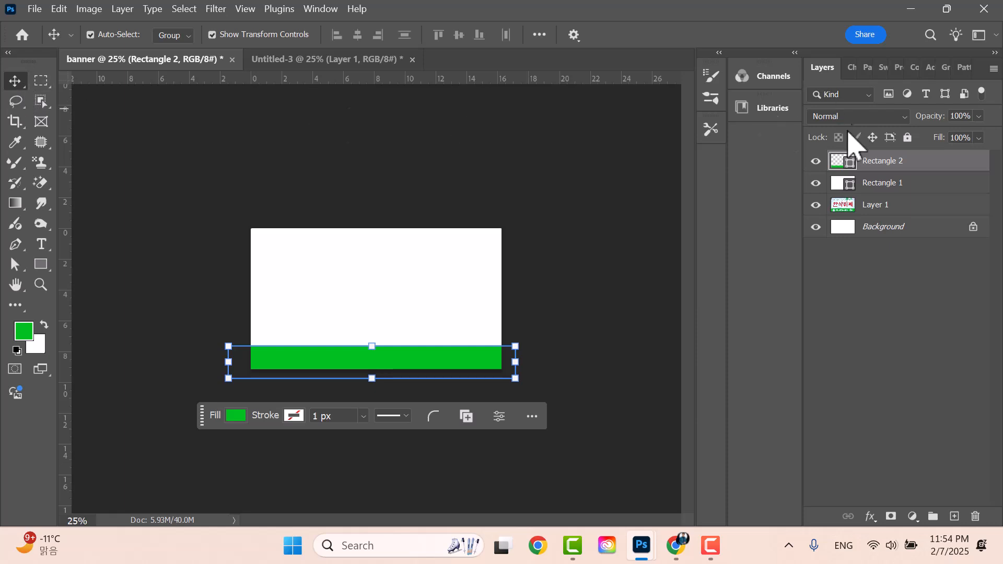
{"action": "left_click", "coordinate": [815, 161]}
{"action": "left_click", "coordinate": [816, 183]}
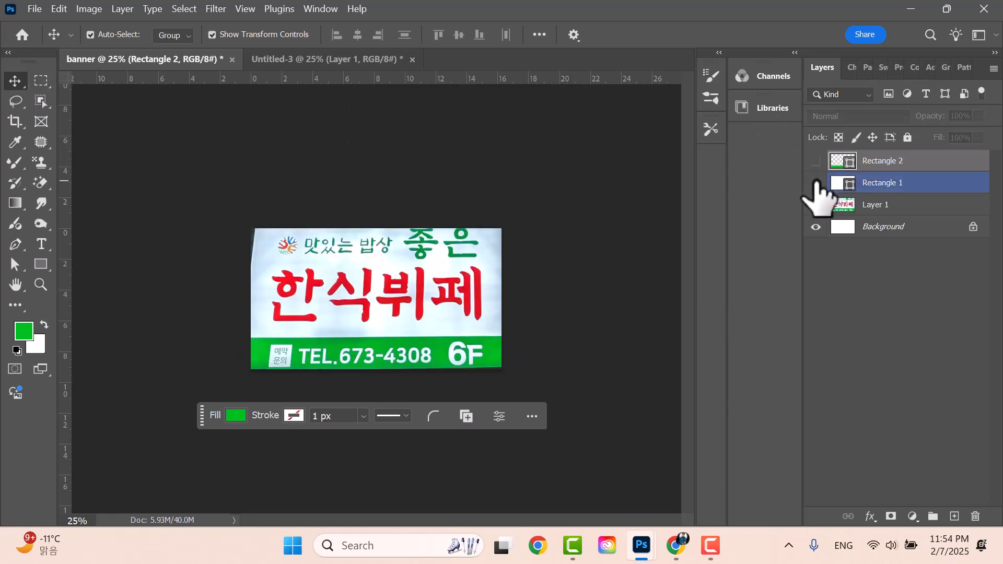
{"action": "left_click", "coordinate": [376, 356]}
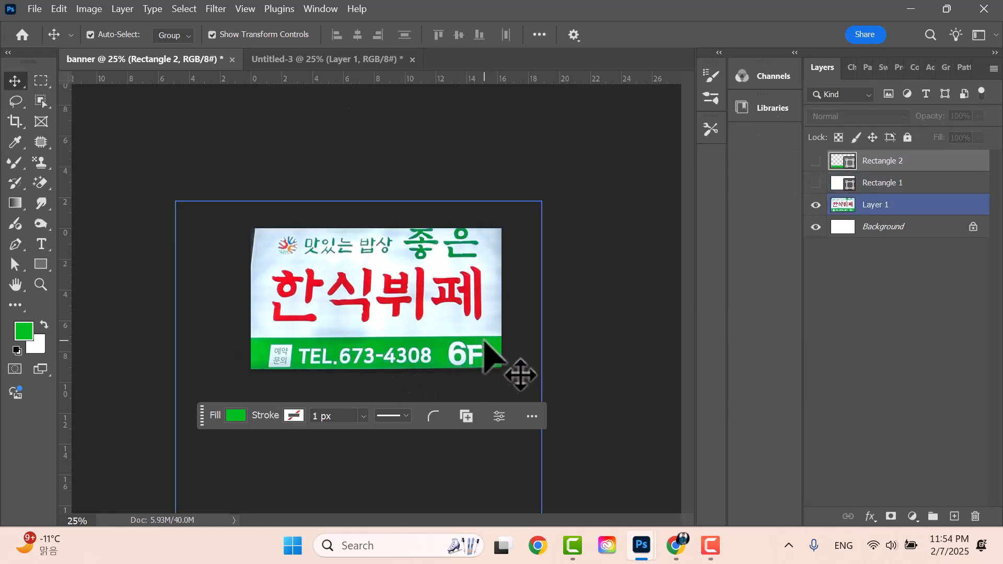
{"action": "left_click", "coordinate": [893, 163]}
{"action": "left_click", "coordinate": [816, 161]}
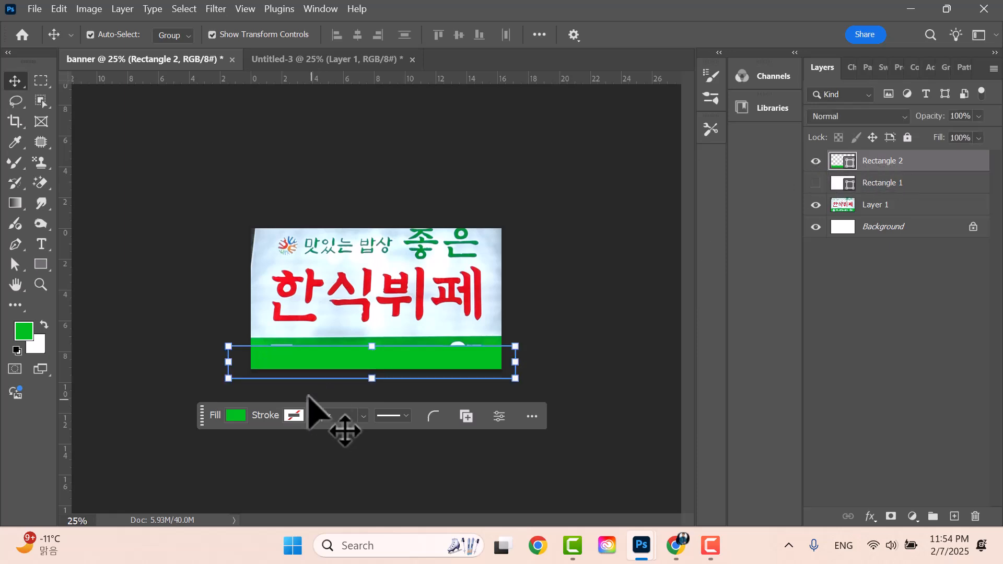
- Move the green strip onto the bottom band and transform it to 87.19% width over the phone number
{"action": "mouse_move", "coordinate": [409, 357]}
{"action": "left_mouse_down"}
{"action": "mouse_move", "coordinate": [376, 333]}
{"action": "mouse_move", "coordinate": [376, 347]}
{"action": "mouse_move", "coordinate": [385, 306]}
{"action": "mouse_move", "coordinate": [381, 360]}
{"action": "mouse_move", "coordinate": [388, 267]}
{"action": "mouse_move", "coordinate": [510, 280]}
{"action": "mouse_move", "coordinate": [400, 284]}
{"action": "mouse_move", "coordinate": [381, 336]}
{"action": "mouse_move", "coordinate": [393, 337]}
{"action": "left_mouse_up"}
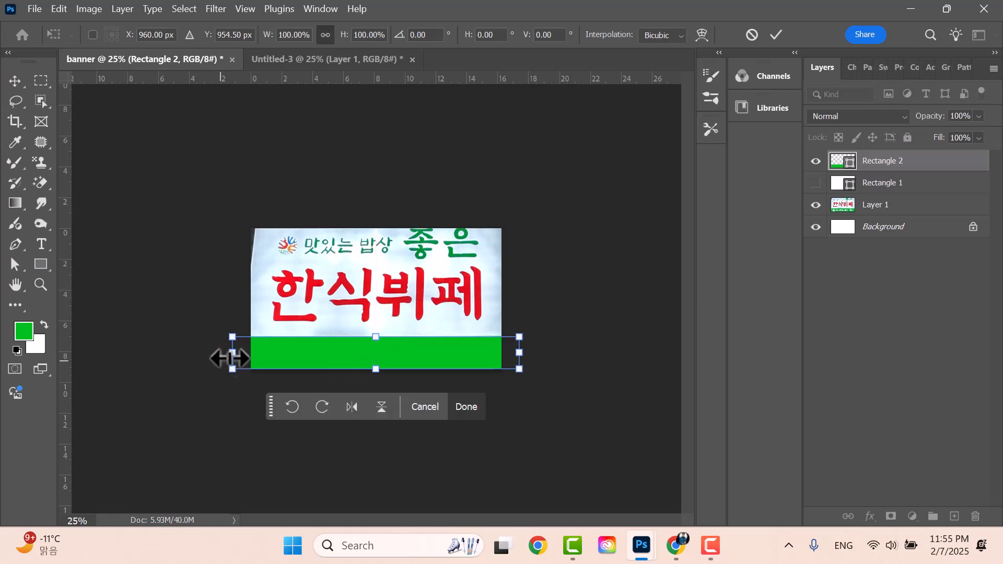
{"action": "mouse_move", "coordinate": [235, 354]}
{"action": "left_mouse_down"}
{"action": "mouse_move", "coordinate": [245, 355]}
{"action": "mouse_move", "coordinate": [222, 356]}
{"action": "mouse_move", "coordinate": [251, 355]}
{"action": "left_mouse_up"}
{"action": "left_click_drag", "start_coordinate": [520, 356], "coordinate": [500, 355]}
{"action": "mouse_move", "coordinate": [376, 369]}
{"action": "left_mouse_down"}
{"action": "mouse_move", "coordinate": [366, 414]}
{"action": "mouse_move", "coordinate": [375, 369]}
{"action": "left_mouse_up"}
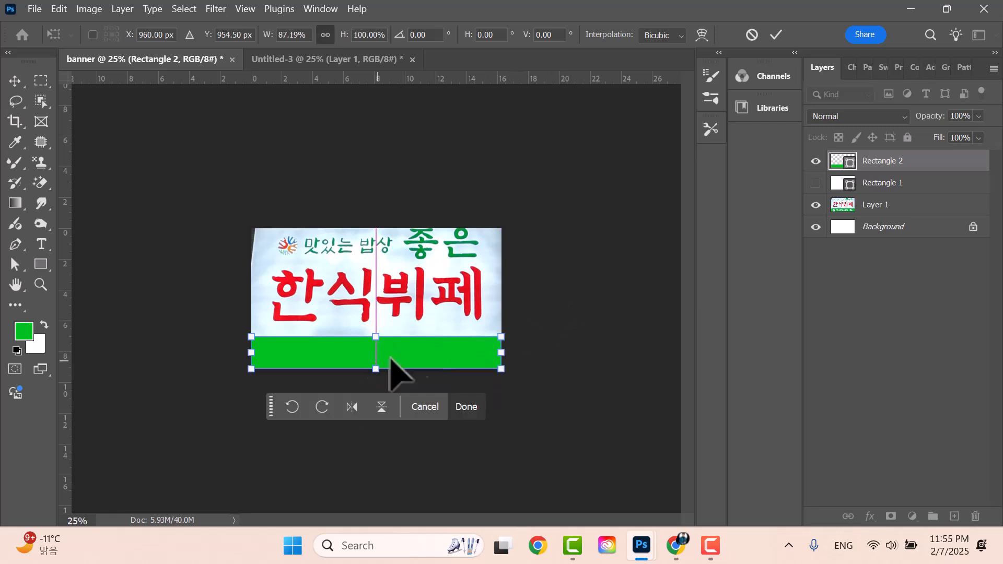
{"action": "left_click", "coordinate": [627, 295]}
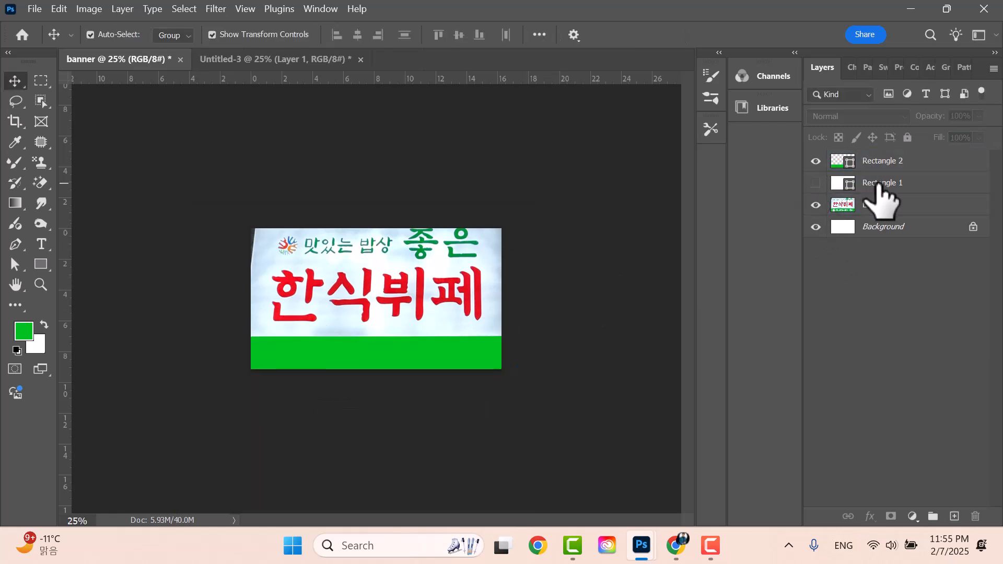
- Show Rectangle 1 and drag Layer 1 above both rectangles in the Layers panel
{"action": "left_click", "coordinate": [816, 183]}
{"action": "left_click", "coordinate": [816, 205]}
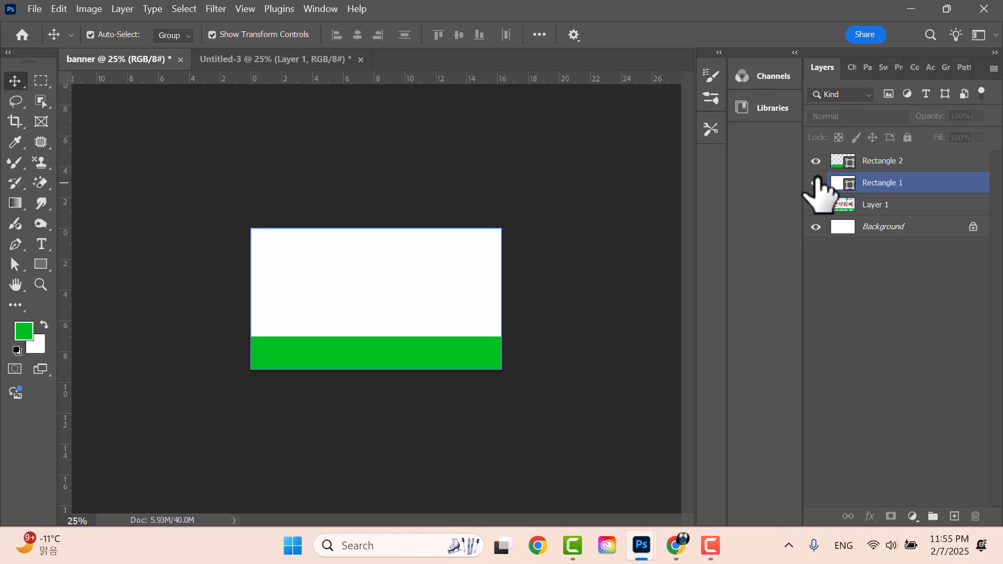
{"action": "left_click", "coordinate": [890, 183]}
{"action": "left_click", "coordinate": [663, 202]}
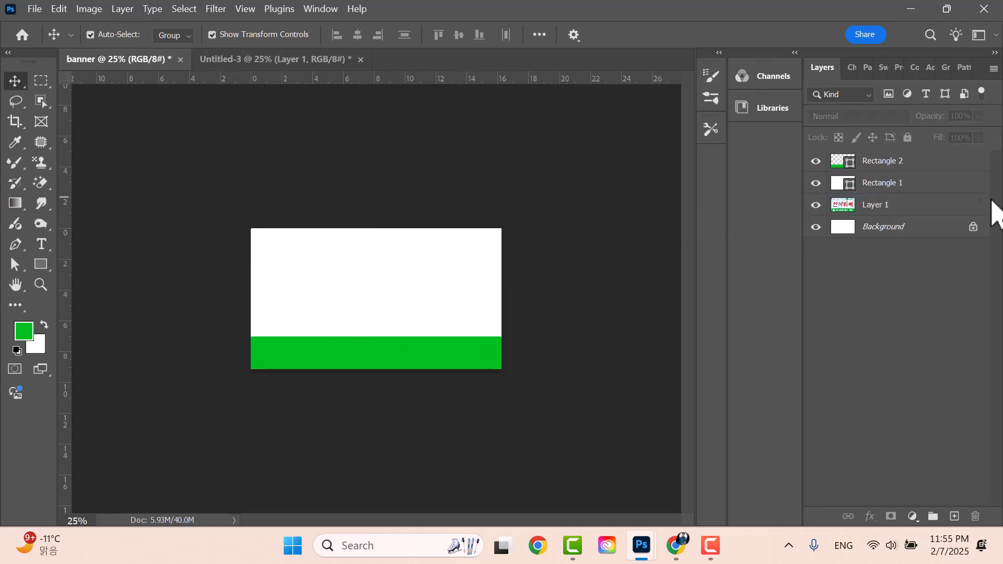
{"action": "left_click", "coordinate": [911, 206]}
{"action": "left_click_drag", "start_coordinate": [897, 209], "coordinate": [829, 190]}
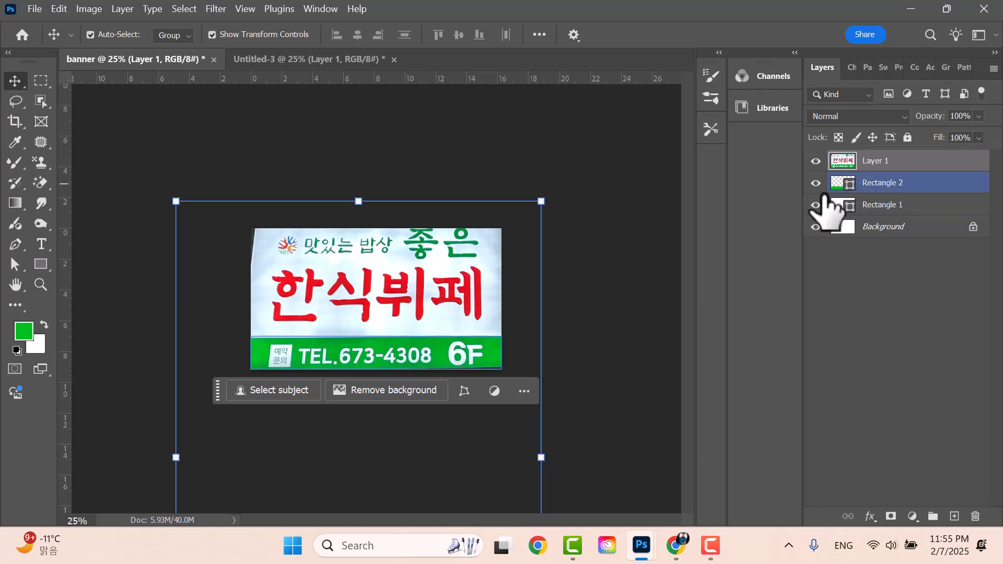
- Rename the rectangle layers 'green' and 'white', then select the Background layer
{"action": "left_click", "coordinate": [883, 193]}
{"action": "double_click", "coordinate": [877, 184]}
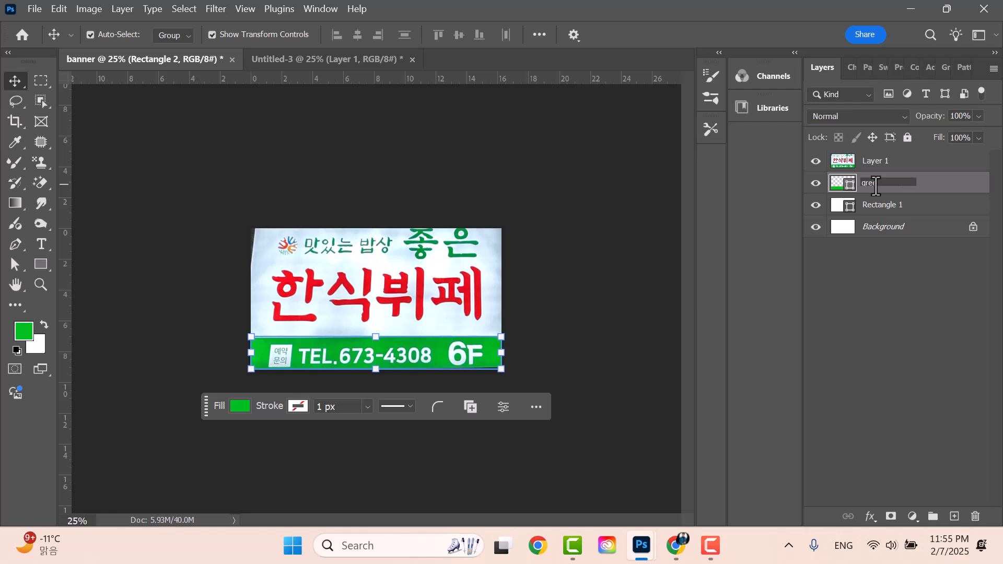
{"action": "double_click", "coordinate": [894, 205]}
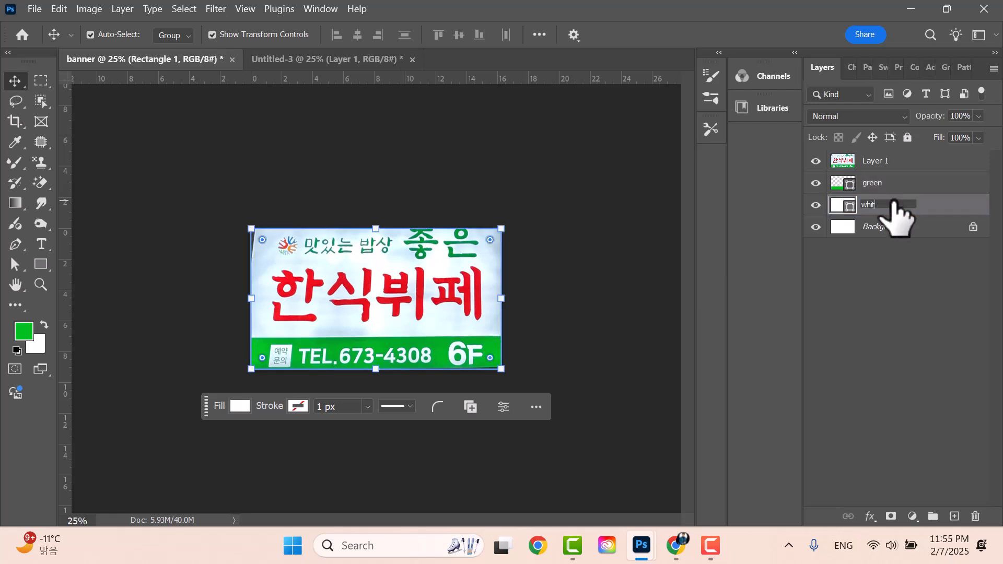
{"action": "key", "text": "Return"}
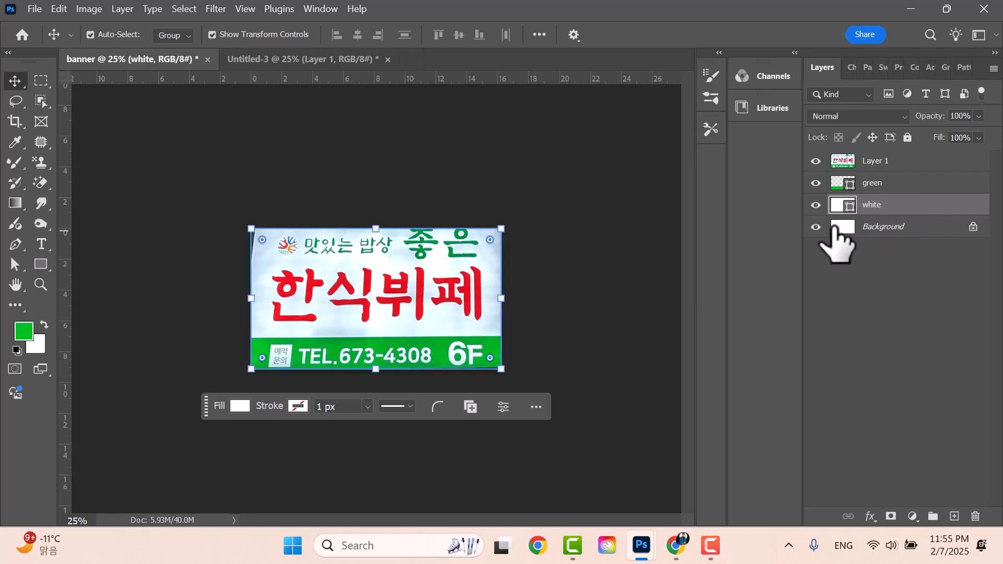
{"action": "left_click", "coordinate": [956, 230]}
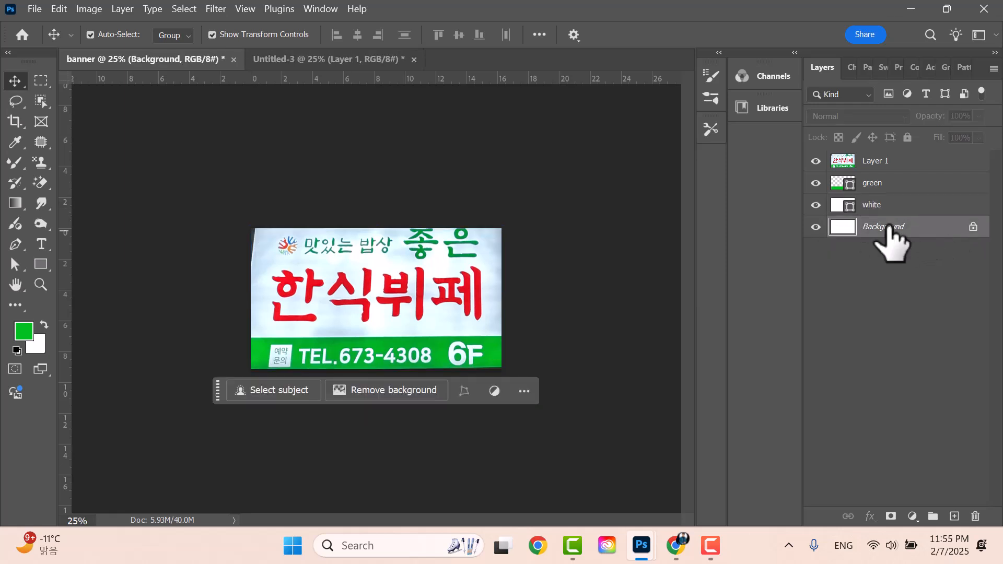
- Set the foreground colour to pure black (000000)
{"action": "left_click", "coordinate": [29, 326]}
{"action": "left_click_drag", "start_coordinate": [666, 382], "coordinate": [434, 468]}
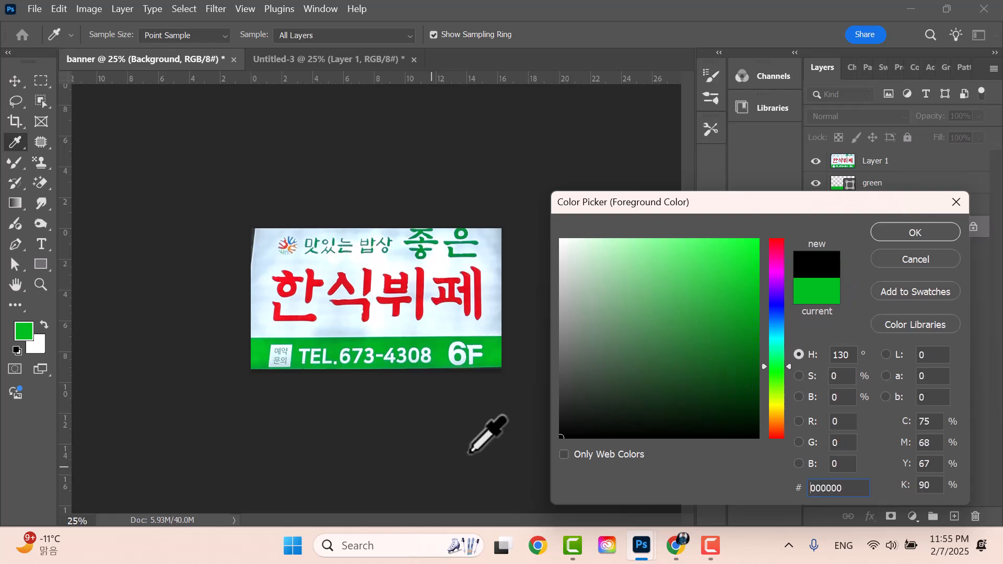
{"action": "left_click", "coordinate": [874, 234]}
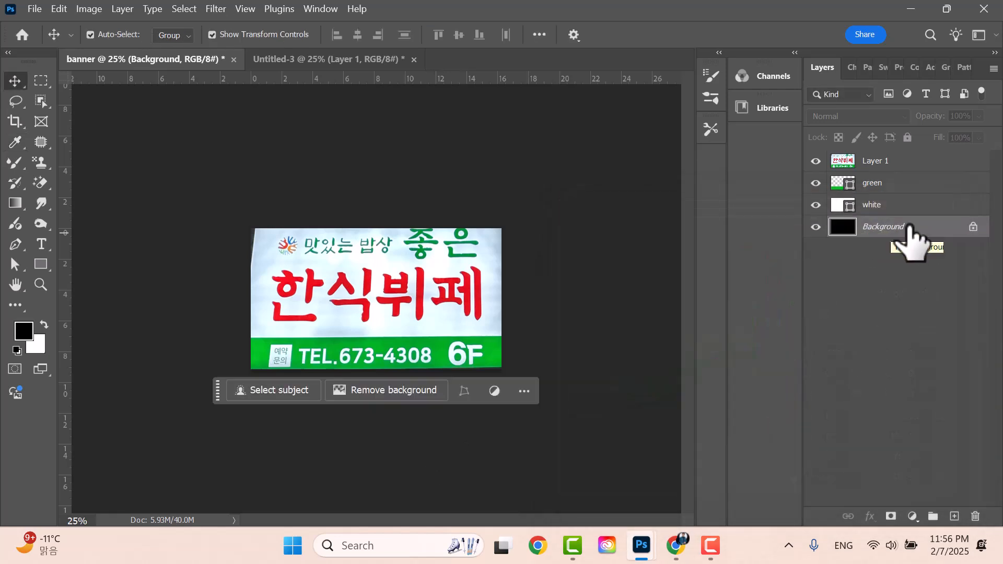
- Toggle the sign photo layer's visibility repeatedly to compare, leaving it visible
{"action": "left_click", "coordinate": [899, 164]}
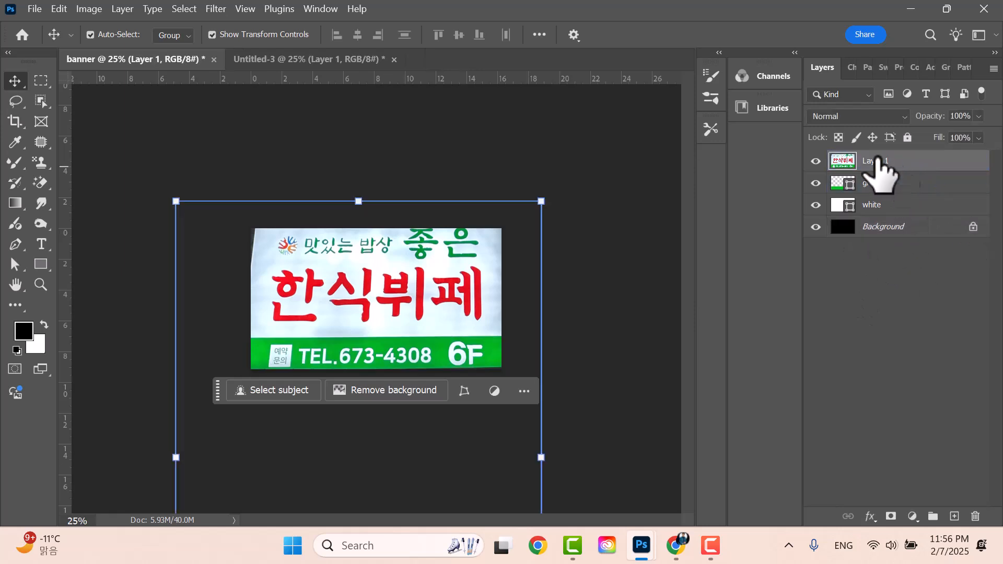
{"action": "left_click", "coordinate": [818, 161]}
{"action": "left_click", "coordinate": [817, 161]}
{"action": "left_click", "coordinate": [817, 161]}
{"action": "left_click", "coordinate": [817, 161]}
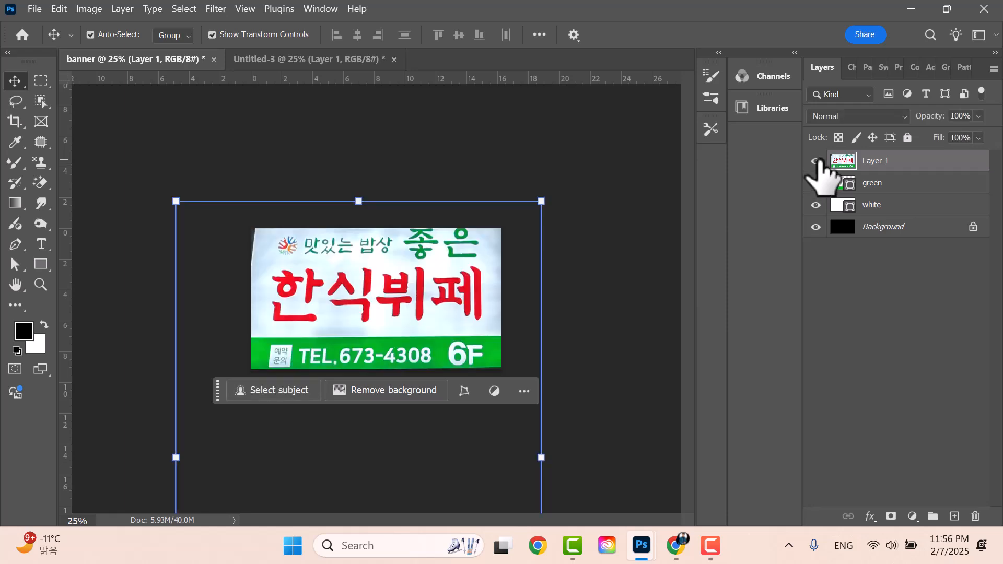
{"action": "left_click", "coordinate": [816, 161]}
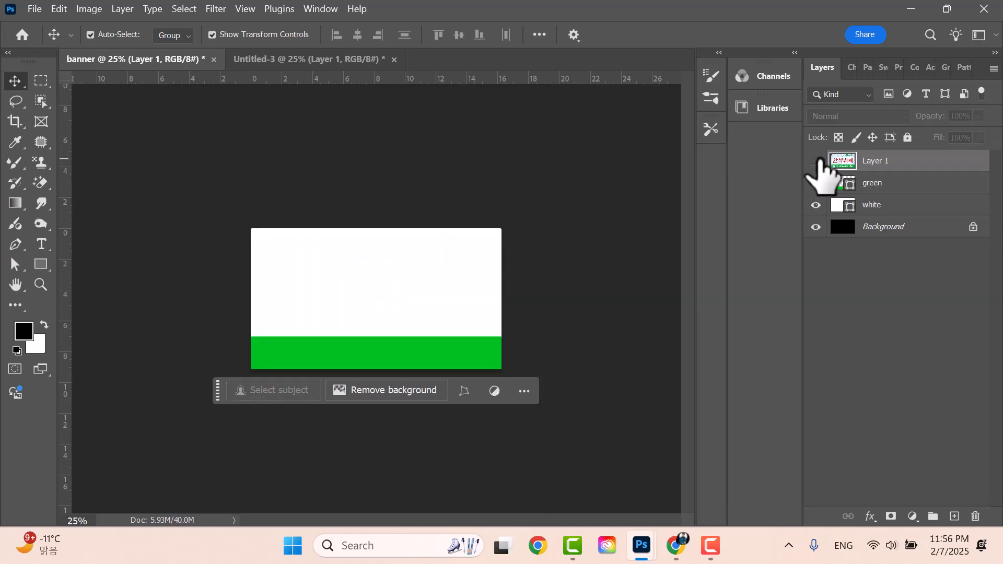
{"action": "left_click", "coordinate": [817, 161]}
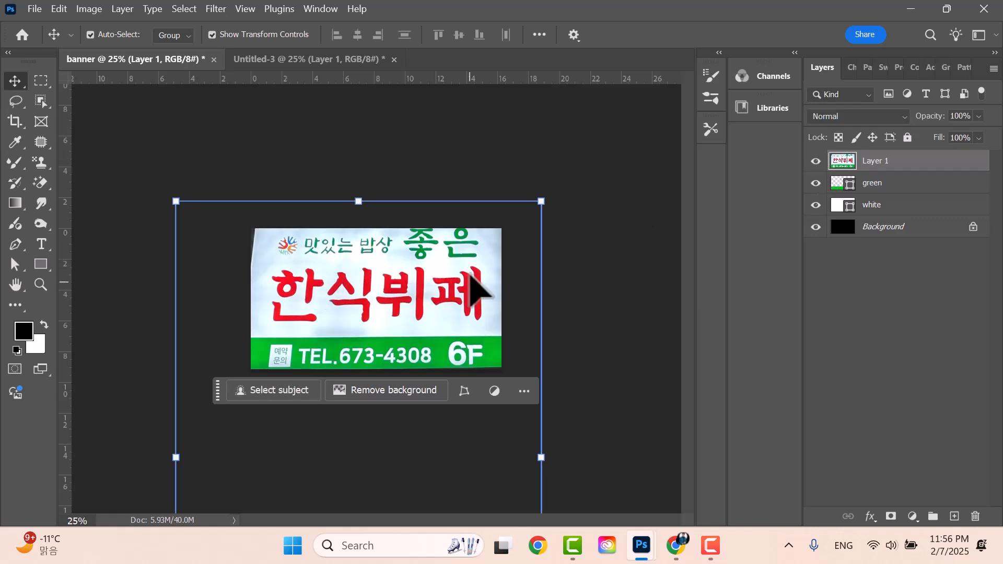
- Drag the sign photo down, then nudge it right and up so the tagline sits lower
{"action": "left_click_drag", "start_coordinate": [390, 286], "coordinate": [360, 357]}
{"action": "left_click_drag", "start_coordinate": [370, 307], "coordinate": [390, 325]}
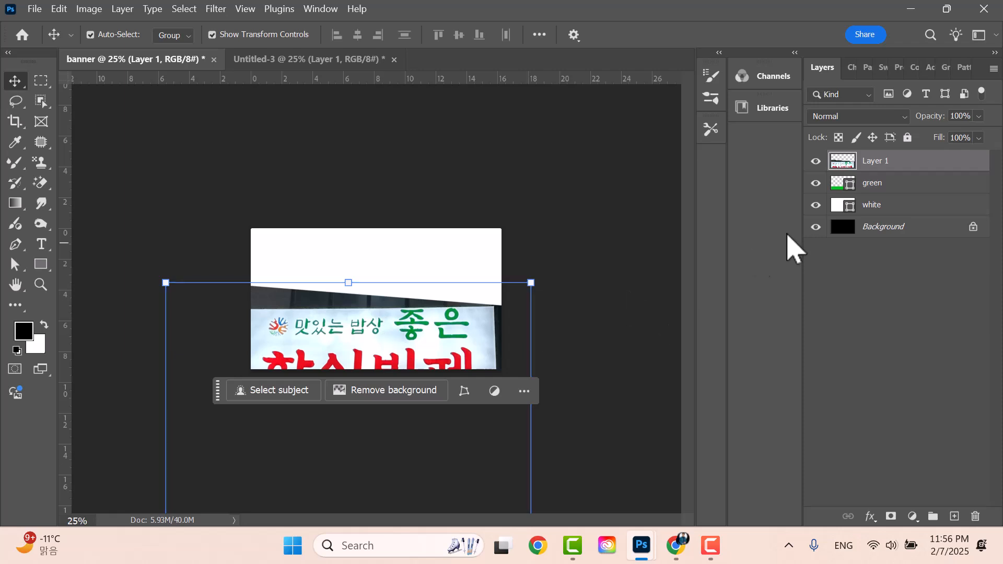
{"action": "left_click", "coordinate": [920, 184]}
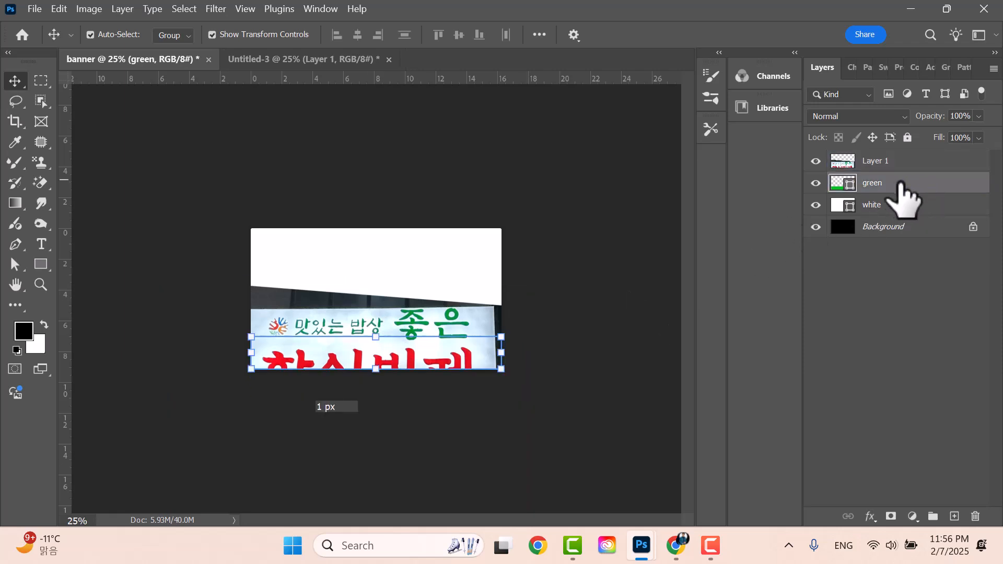
- Add a Linear Gradient Overlay to the green band layer and bring up its gradient
{"action": "double_click", "coordinate": [920, 183]}
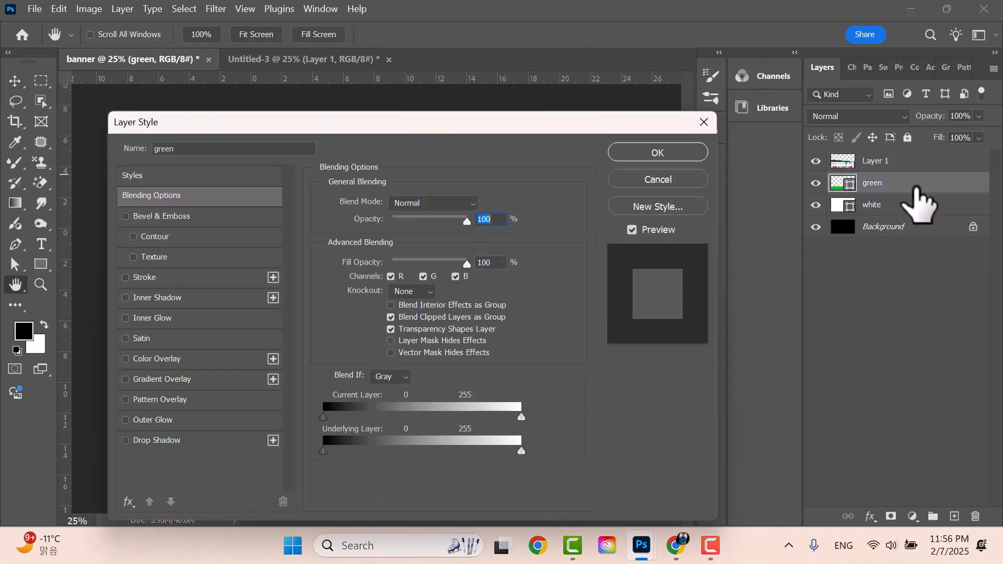
{"action": "left_click_drag", "start_coordinate": [199, 125], "coordinate": [634, 86]}
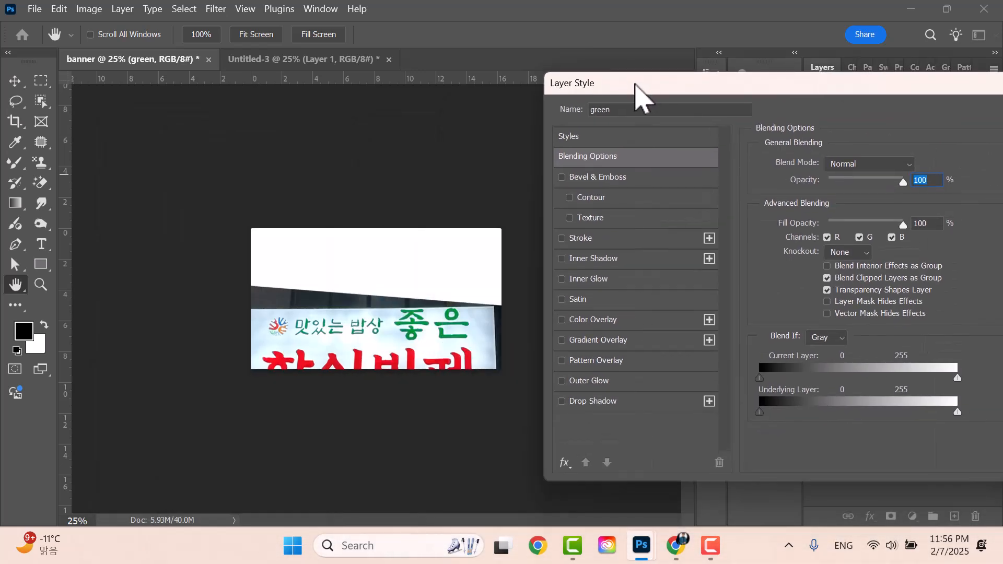
{"action": "left_click", "coordinate": [604, 341]}
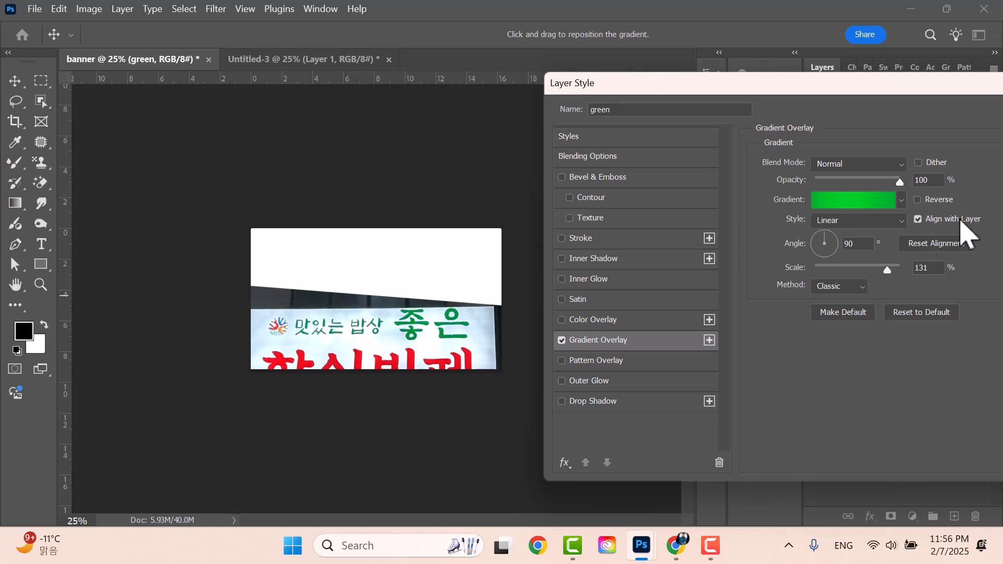
{"action": "left_click", "coordinate": [849, 222]}
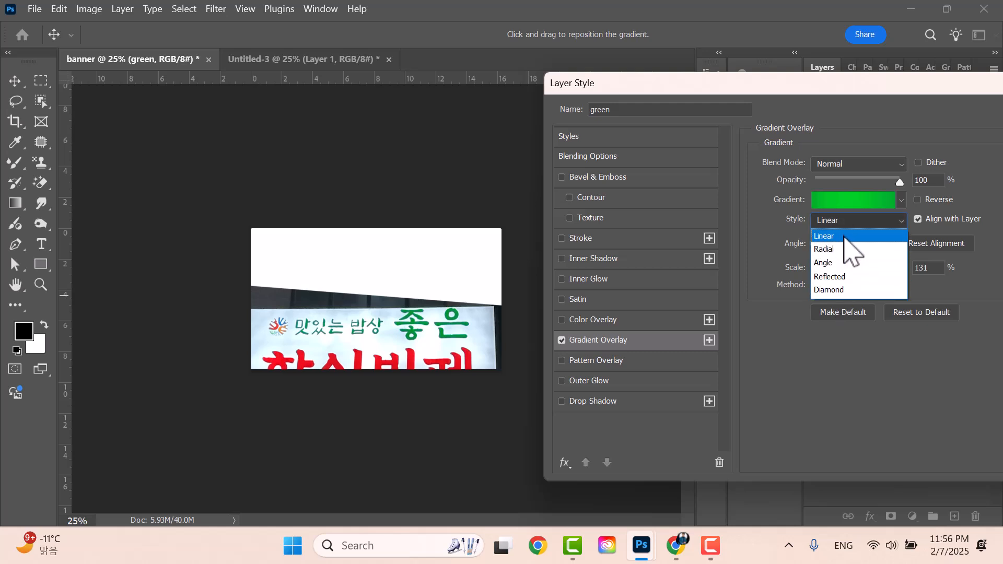
{"action": "left_click", "coordinate": [849, 238]}
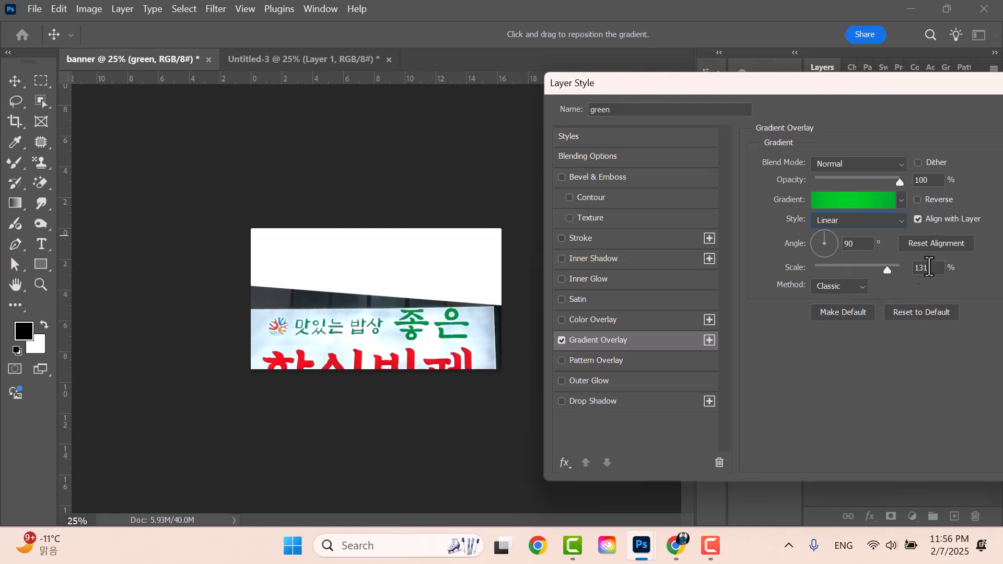
{"action": "left_click", "coordinate": [846, 200]}
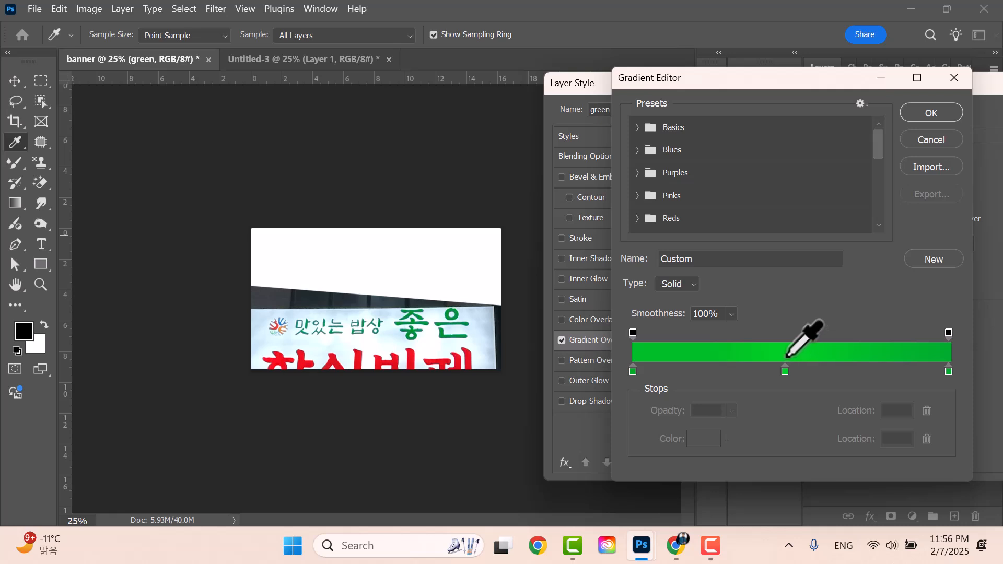
- Remove the extra green stop and make the middle gradient stop near-white
{"action": "double_click", "coordinate": [785, 372]}
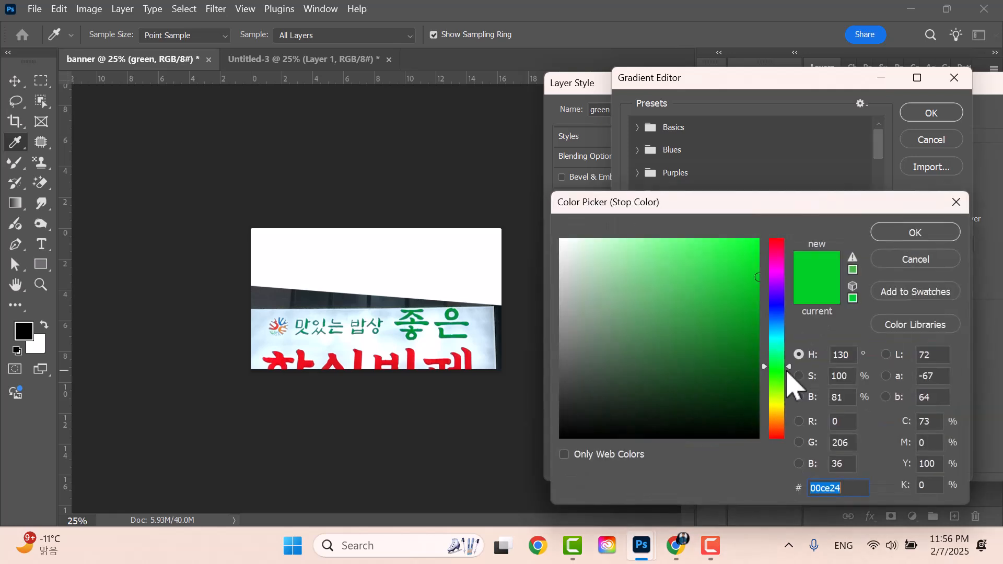
{"action": "left_click", "coordinate": [956, 202]}
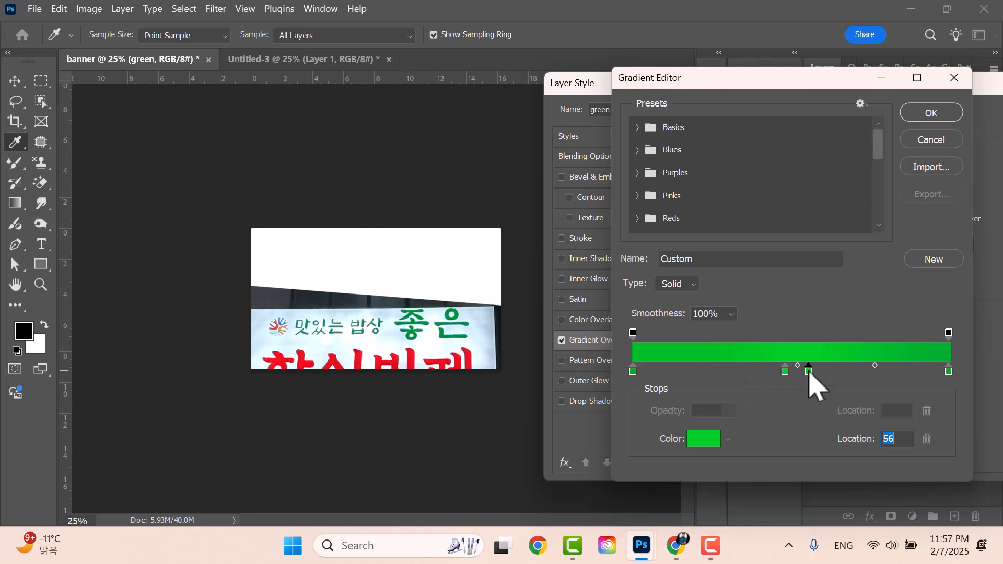
{"action": "left_click_drag", "start_coordinate": [809, 371], "coordinate": [807, 386]}
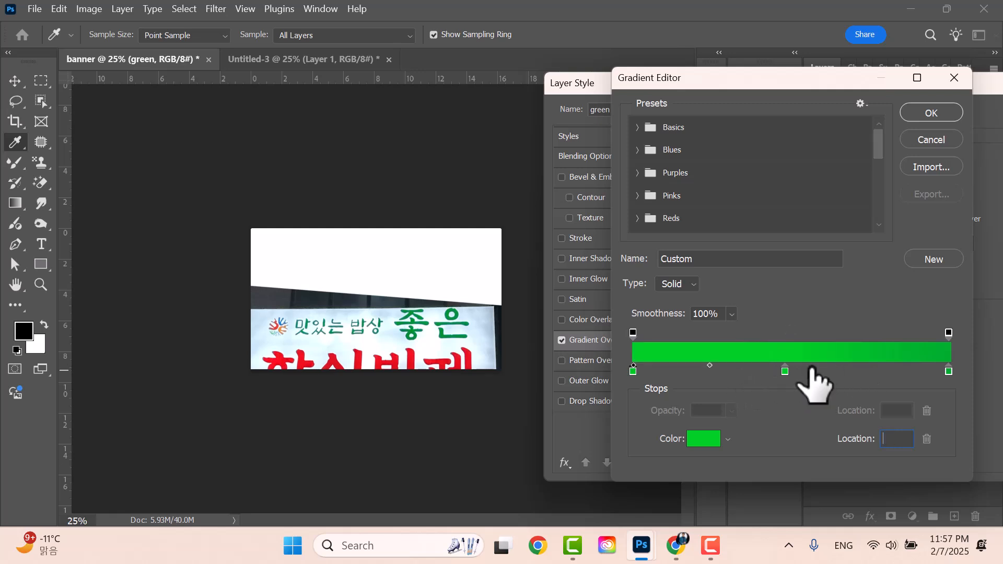
{"action": "double_click", "coordinate": [784, 371]}
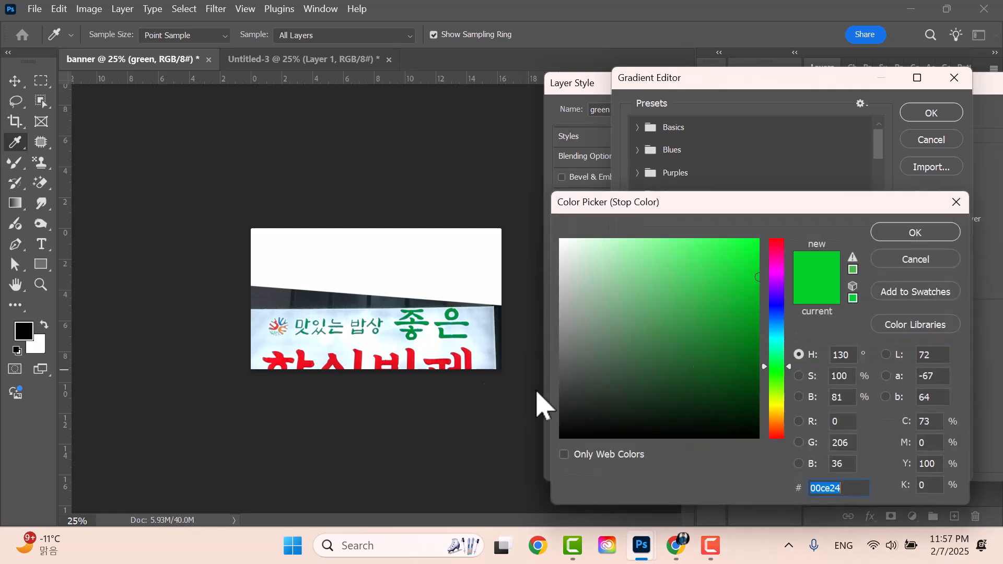
{"action": "left_click_drag", "start_coordinate": [577, 246], "coordinate": [574, 243]}
{"action": "left_click", "coordinate": [919, 233]}
- Sample light blue from the sign for both end stops and accept the gradient
{"action": "double_click", "coordinate": [633, 372]}
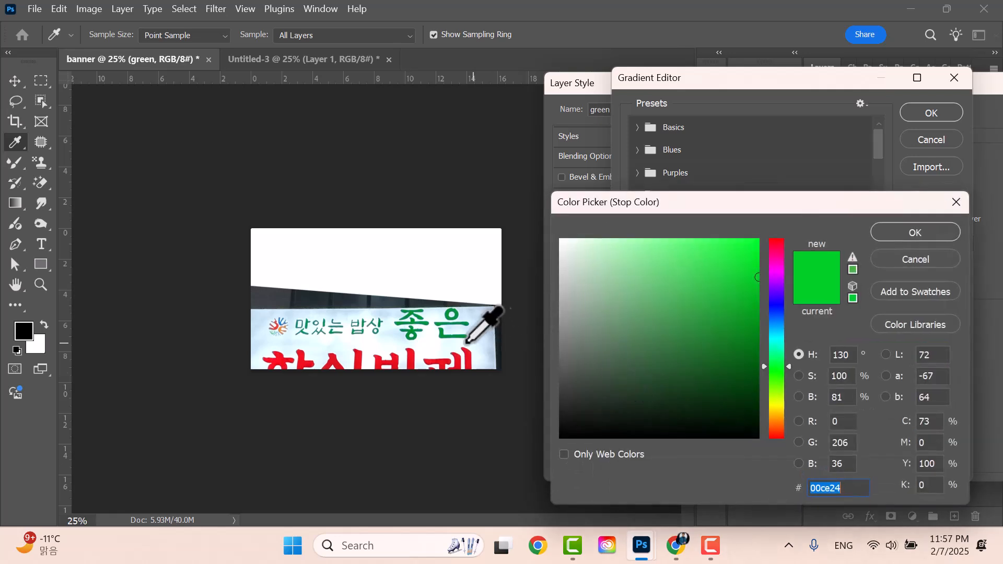
{"action": "left_click", "coordinate": [481, 346]}
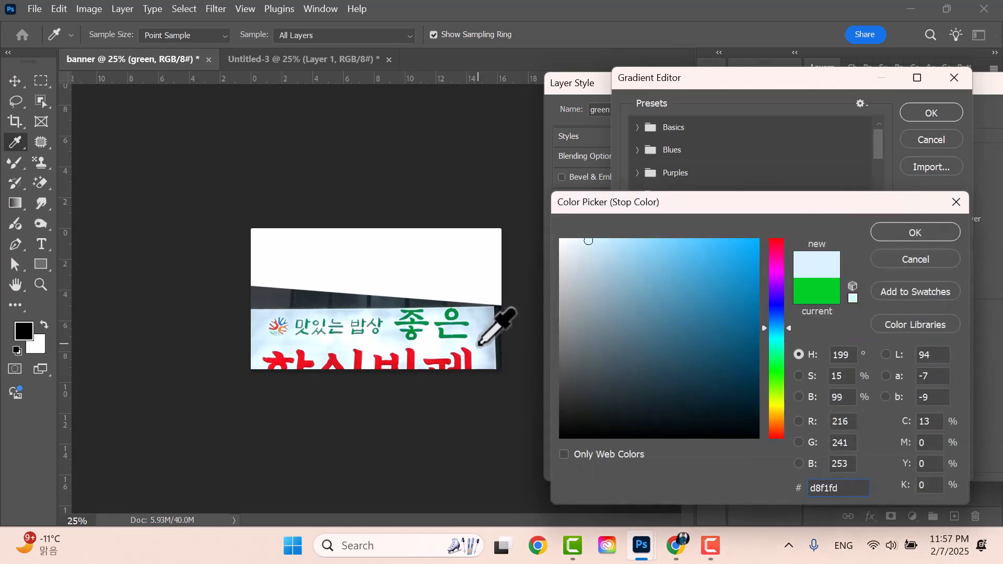
{"action": "left_click", "coordinate": [949, 234]}
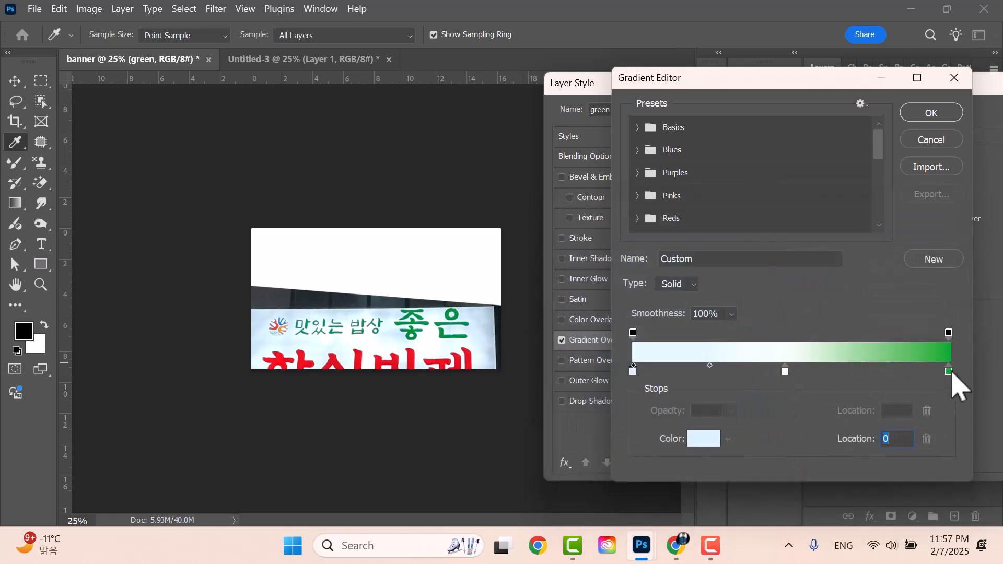
{"action": "double_click", "coordinate": [949, 372]}
{"action": "left_click", "coordinate": [473, 337]}
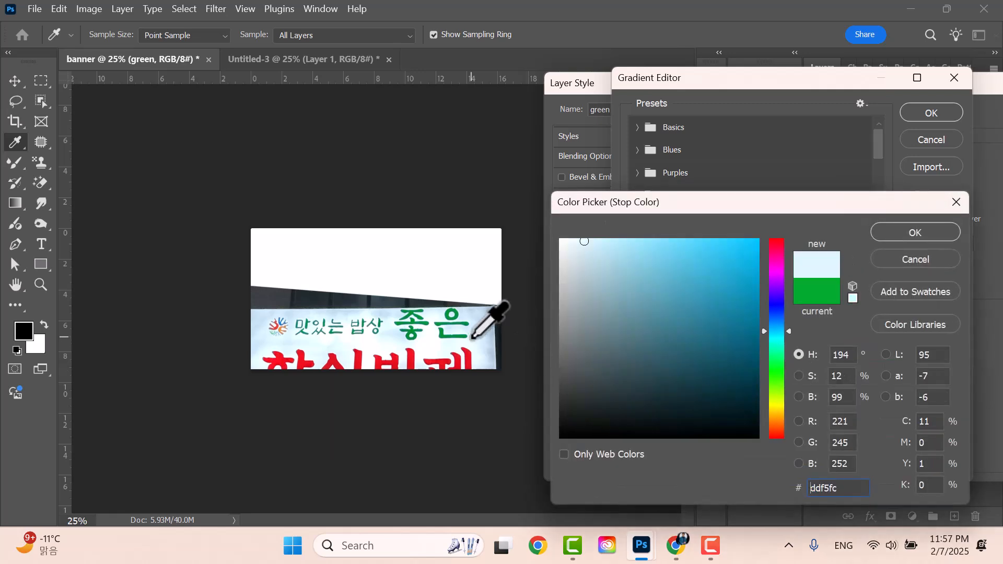
{"action": "left_click", "coordinate": [881, 234]}
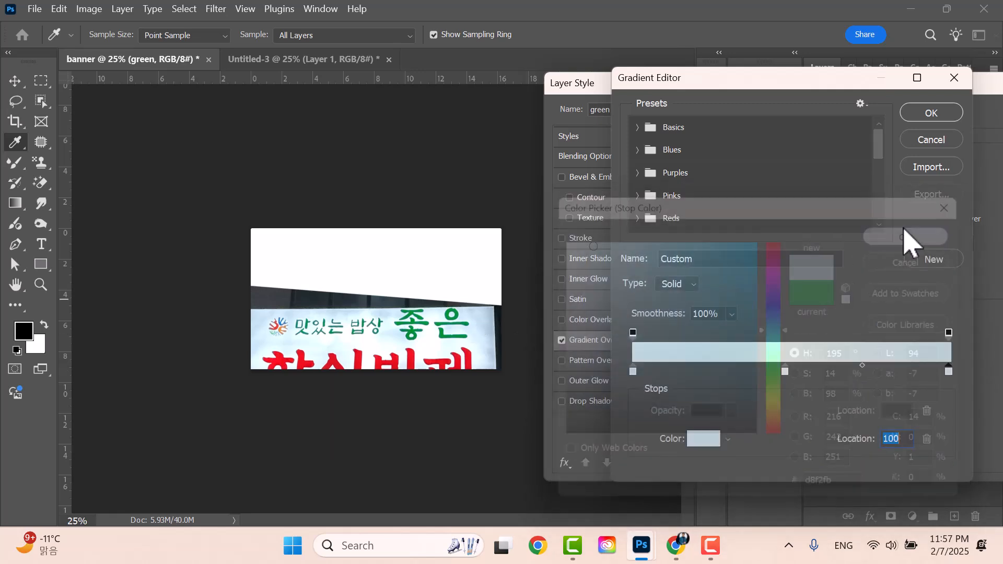
{"action": "left_click", "coordinate": [932, 116]}
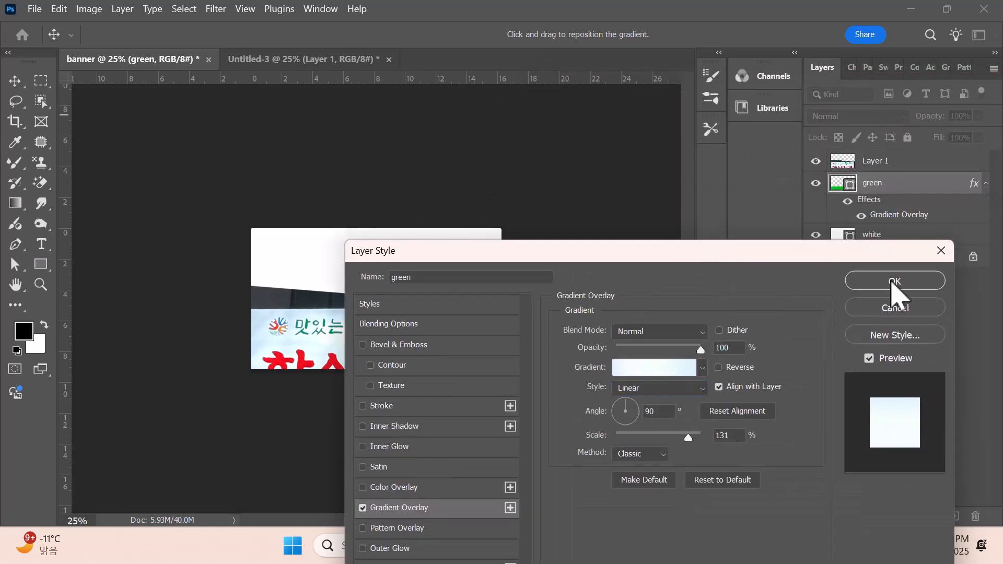
- Apply the gradient overlay and hide the sign photo layer
{"action": "left_click", "coordinate": [894, 282]}
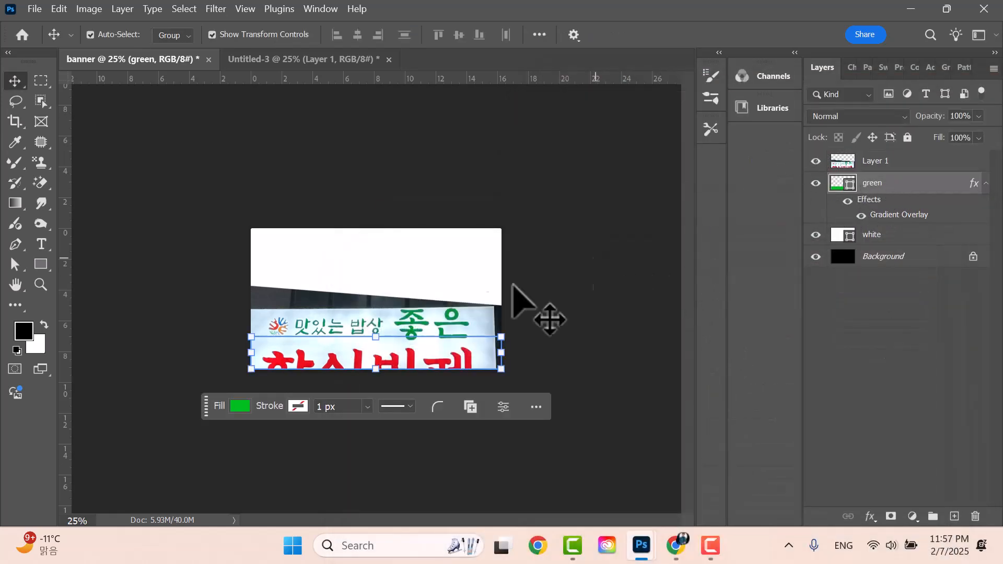
{"action": "left_click", "coordinate": [392, 346]}
{"action": "left_click_drag", "start_coordinate": [444, 326], "coordinate": [433, 524]}
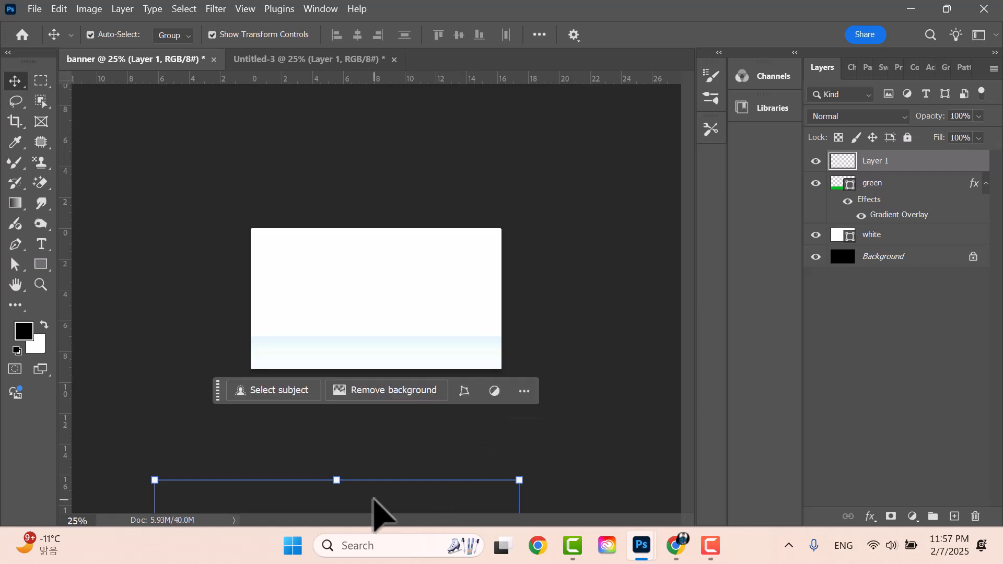
{"action": "key", "text": "ctrl+z"}
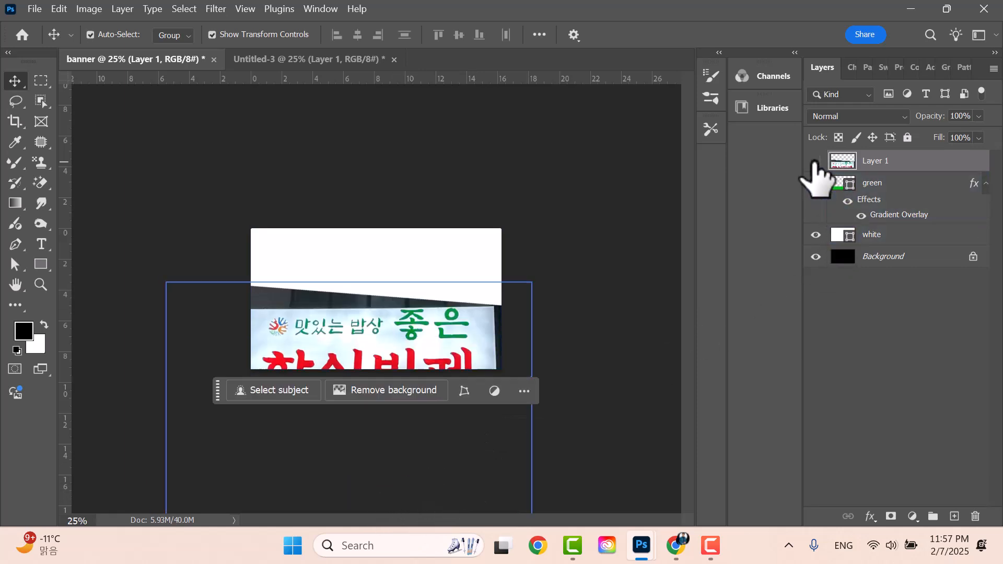
{"action": "left_click", "coordinate": [816, 161]}
- Copy the green layer's style and paste it onto the white layer
{"action": "left_click", "coordinate": [971, 218]}
{"action": "right_click", "coordinate": [929, 192]}
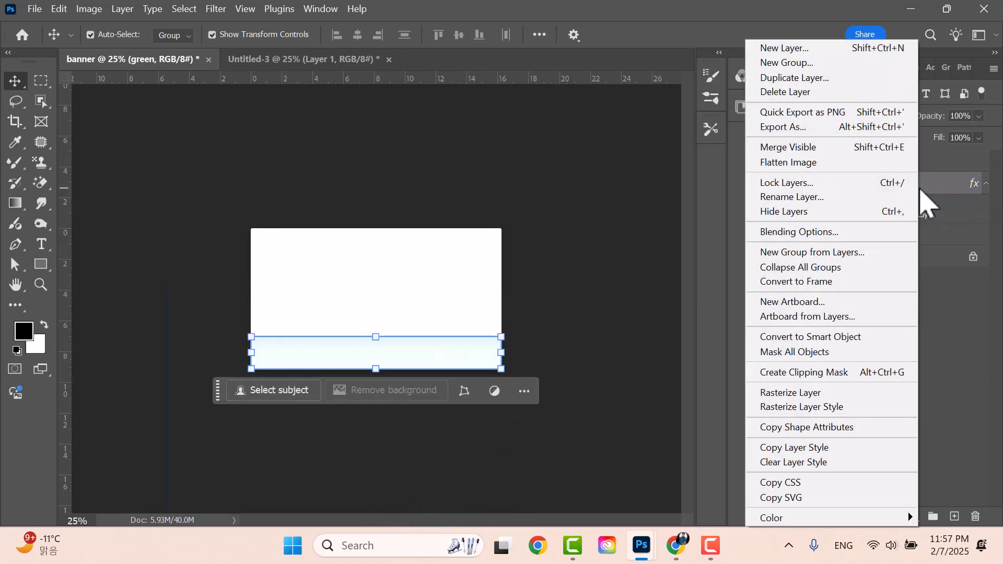
{"action": "left_click", "coordinate": [806, 449]}
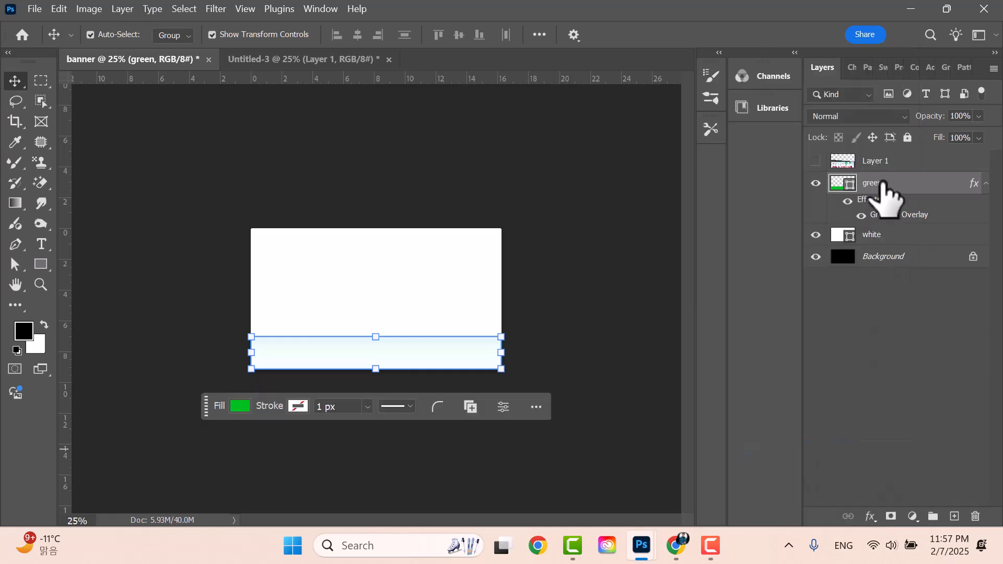
{"action": "left_click", "coordinate": [903, 236]}
{"action": "right_click", "coordinate": [906, 241]}
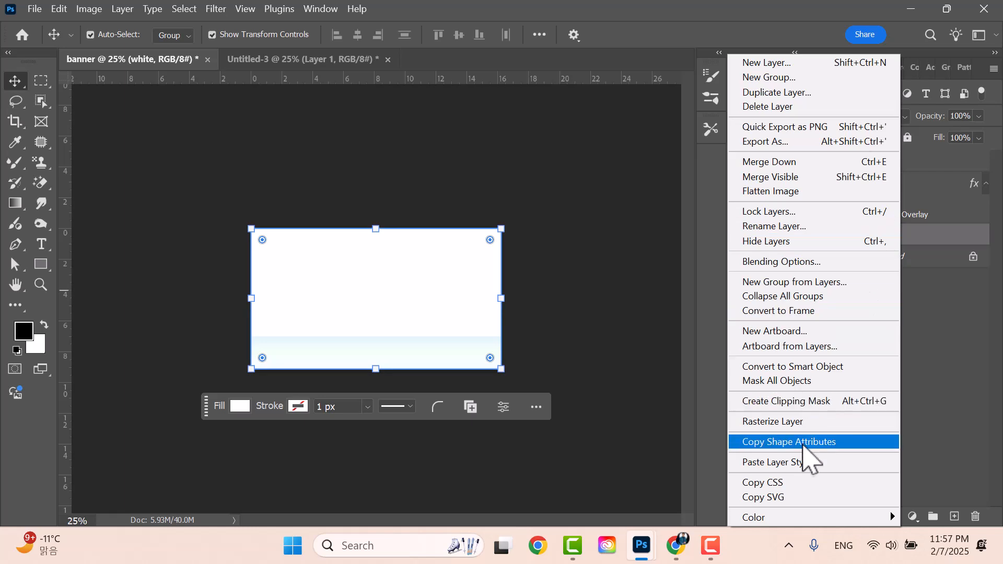
{"action": "left_click", "coordinate": [784, 462]}
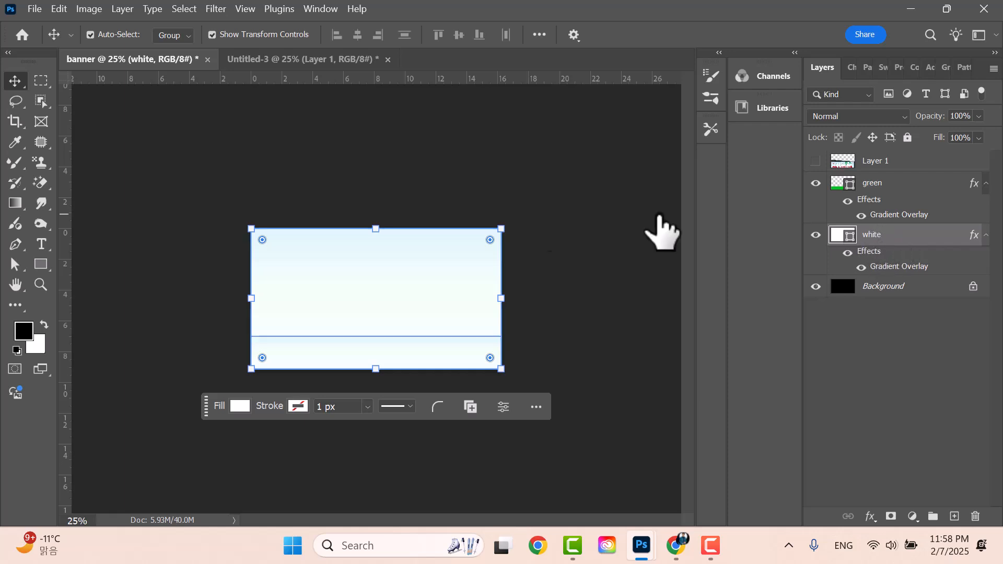
{"action": "left_click", "coordinate": [910, 183]}
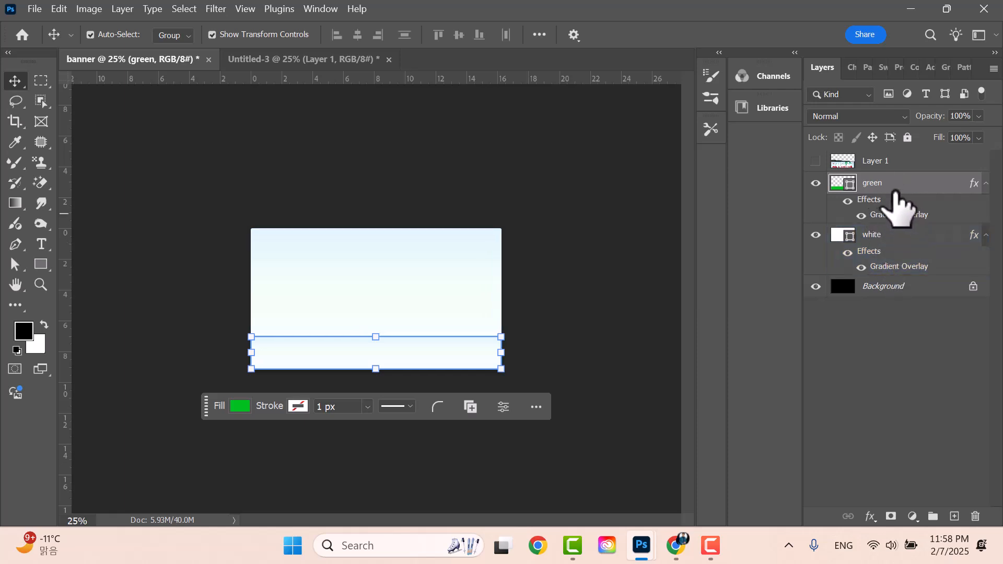
- Set the green layer's gradient overlay left and right stops to bright green
{"action": "double_click", "coordinate": [923, 183]}
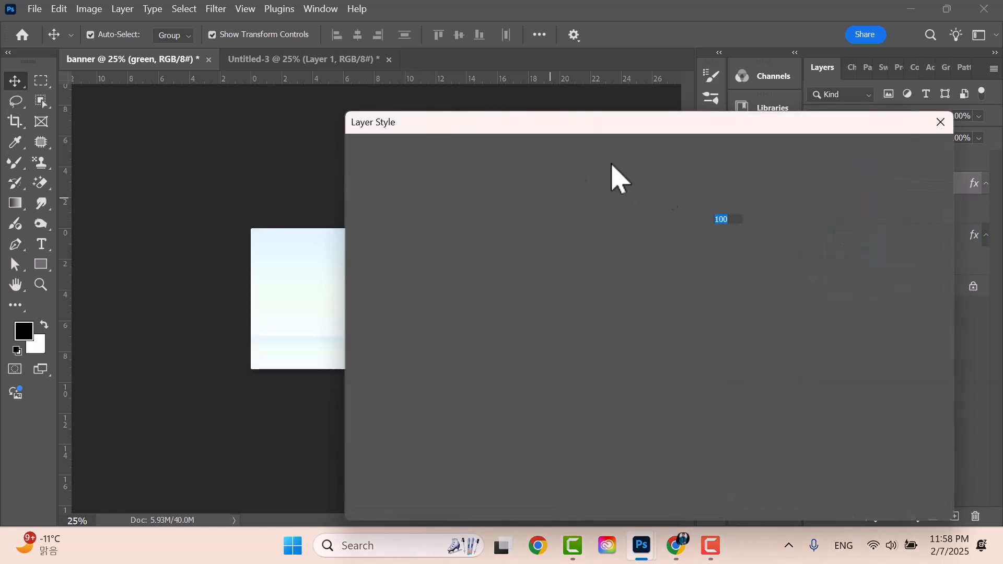
{"action": "left_click_drag", "start_coordinate": [520, 124], "coordinate": [806, 75]}
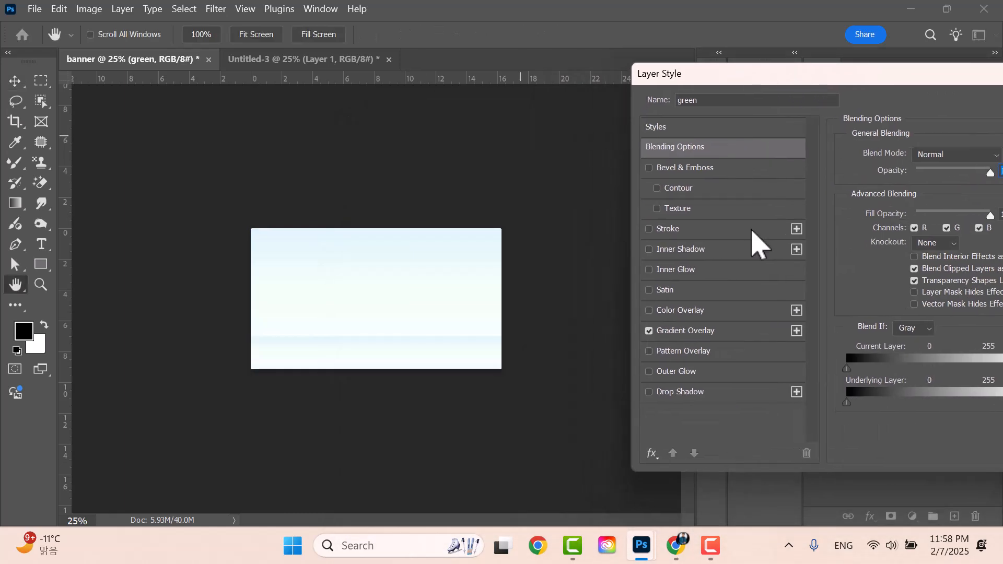
{"action": "left_click", "coordinate": [703, 332]}
{"action": "left_click", "coordinate": [933, 190]}
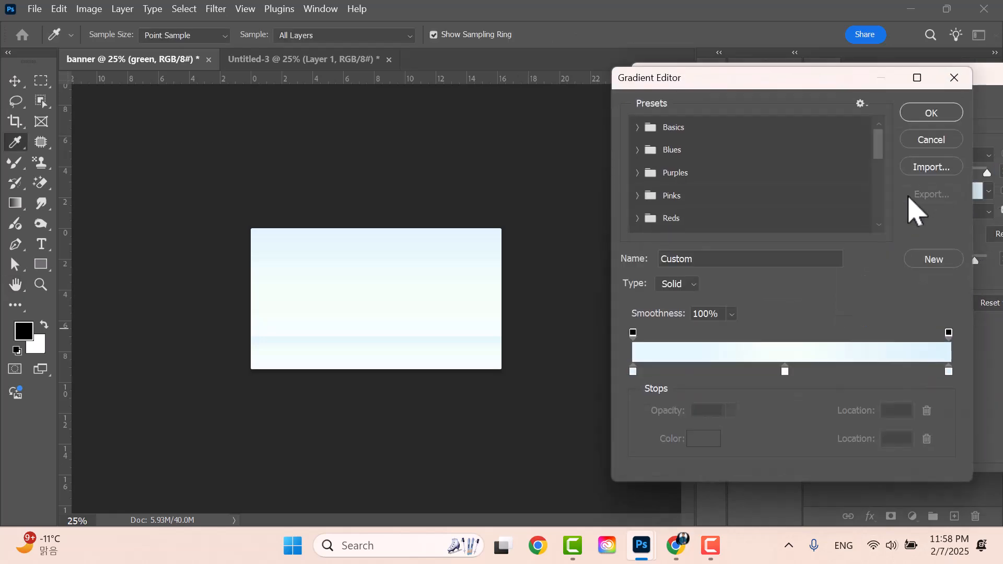
{"action": "double_click", "coordinate": [633, 372]}
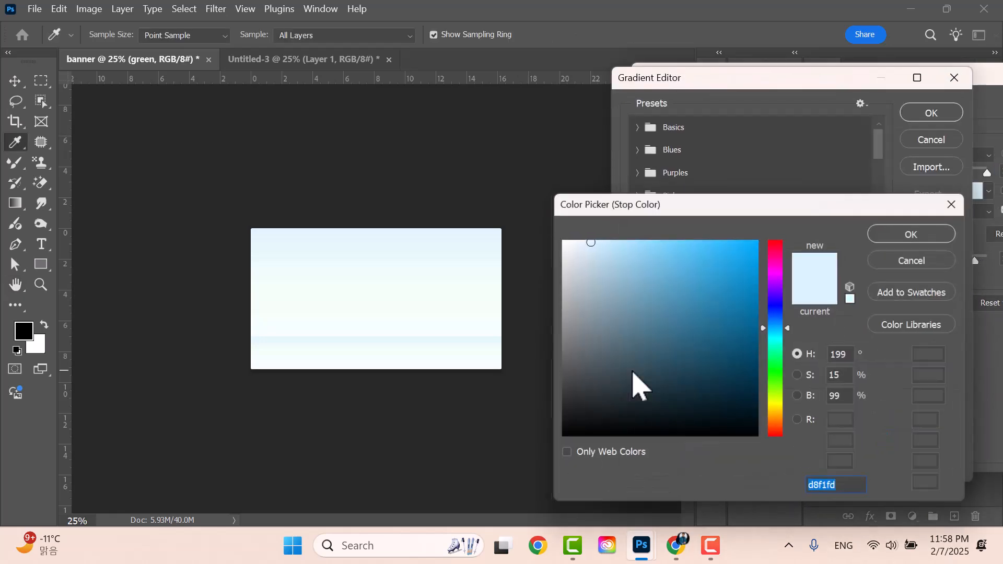
{"action": "left_click", "coordinate": [780, 367]}
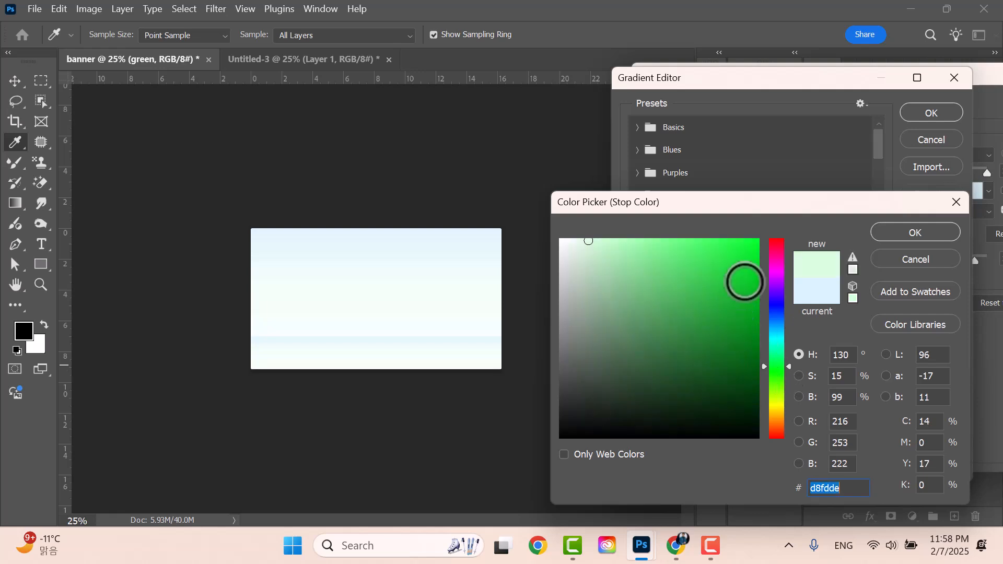
{"action": "left_click", "coordinate": [757, 260]}
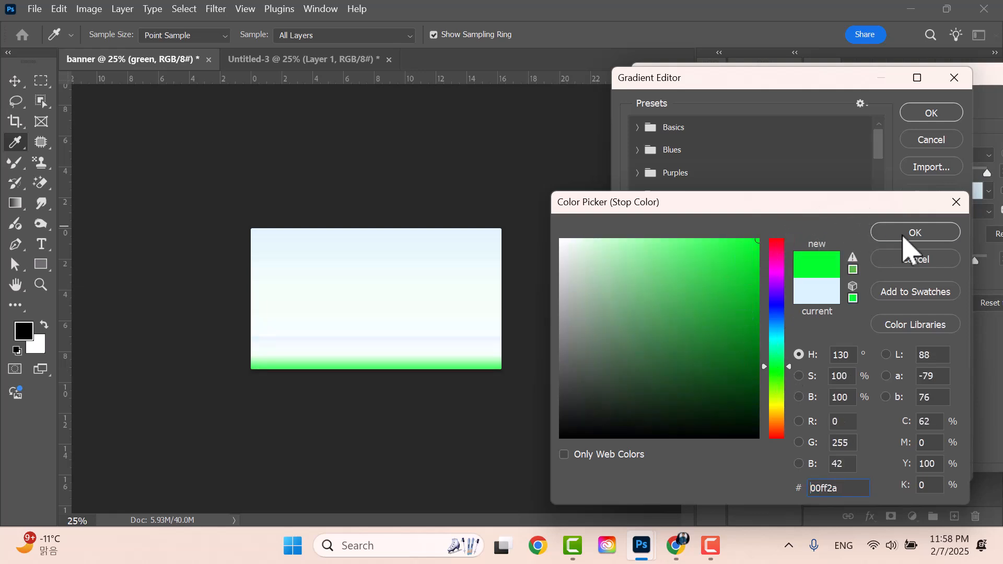
{"action": "left_click", "coordinate": [906, 236]}
{"action": "double_click", "coordinate": [948, 372]}
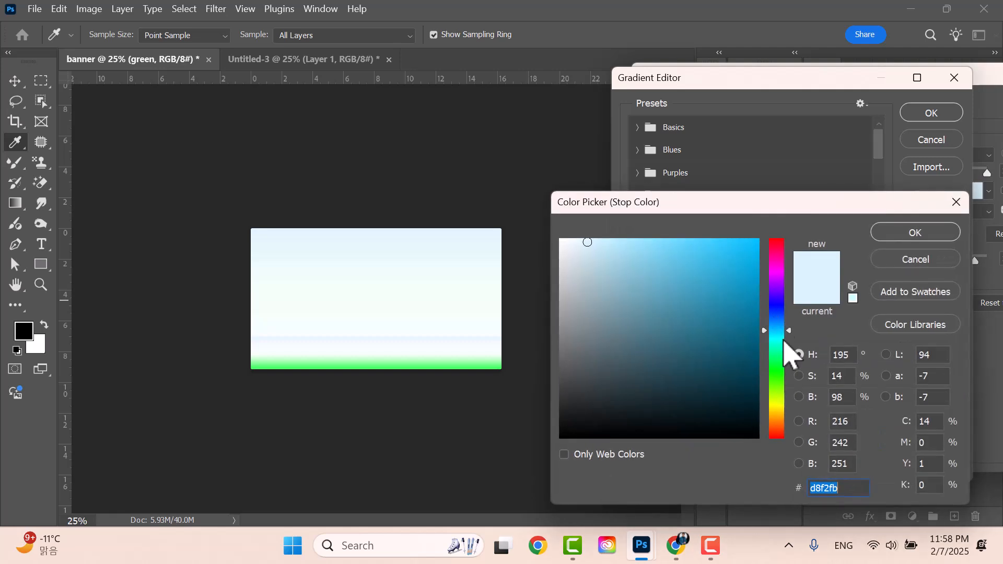
{"action": "left_click", "coordinate": [781, 367]}
{"action": "left_click", "coordinate": [758, 249]}
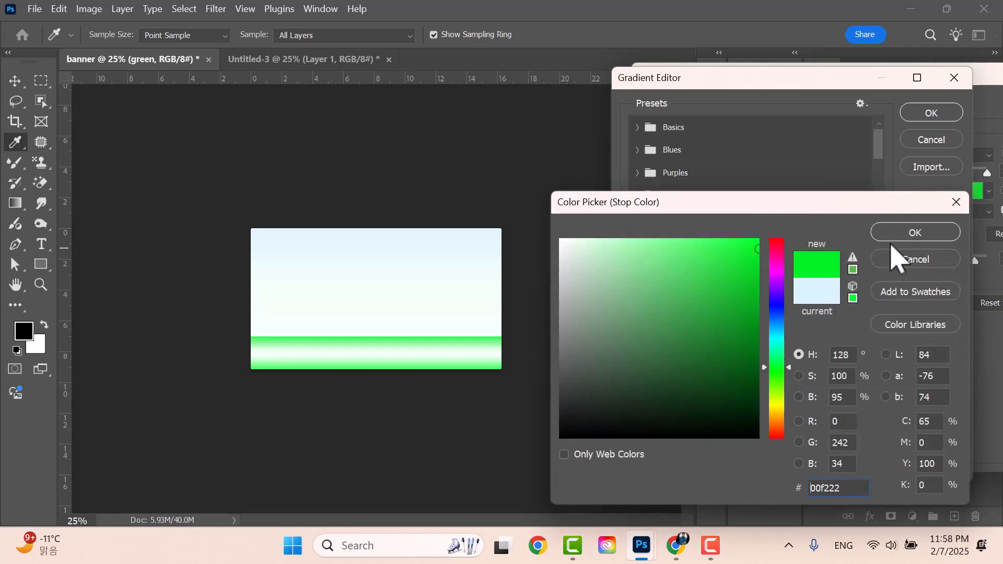
{"action": "left_click", "coordinate": [911, 234]}
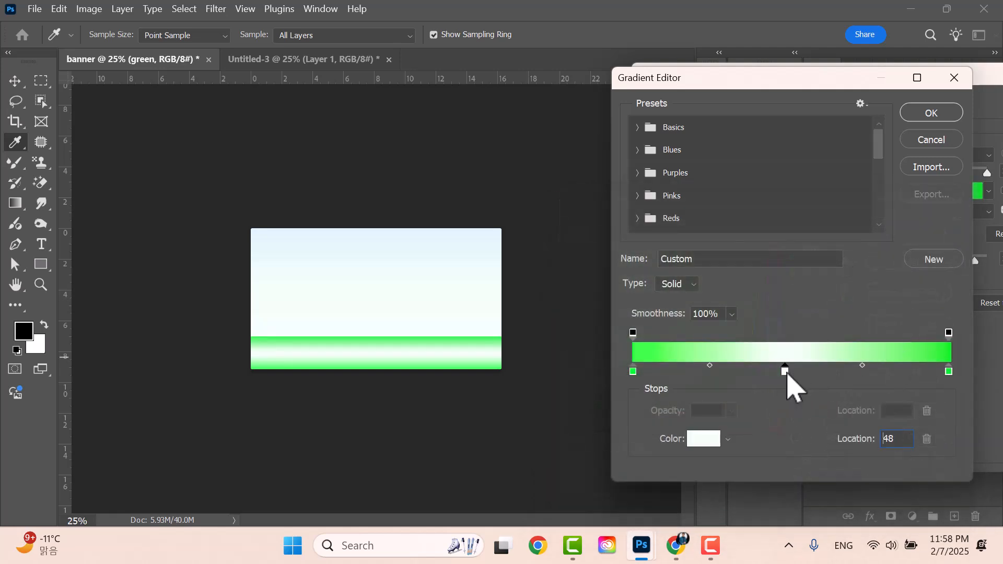
- Brighten the middle stop, darken the end stops (left 00c220), and accept the gradient
{"action": "double_click", "coordinate": [785, 371]}
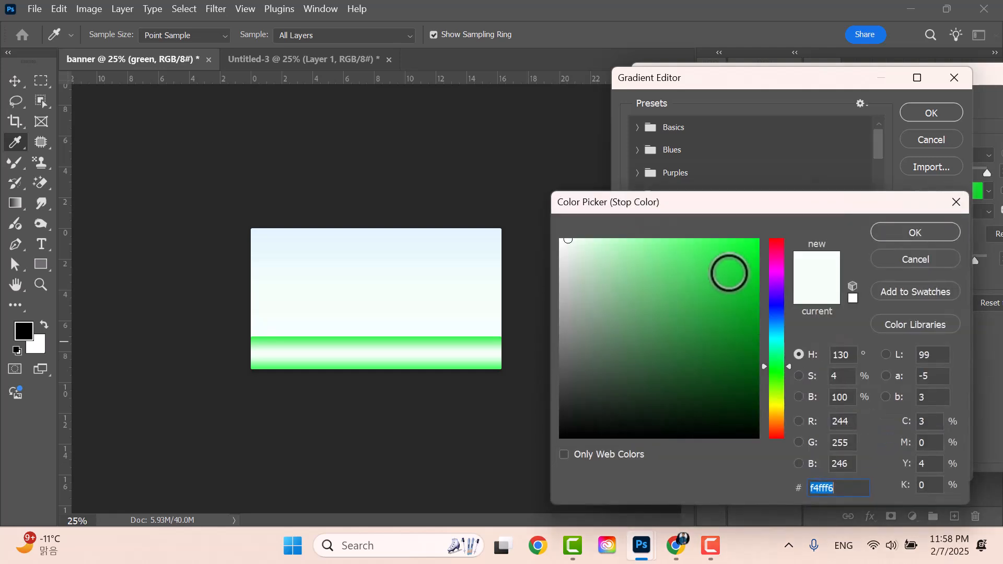
{"action": "left_click_drag", "start_coordinate": [728, 273], "coordinate": [781, 219]}
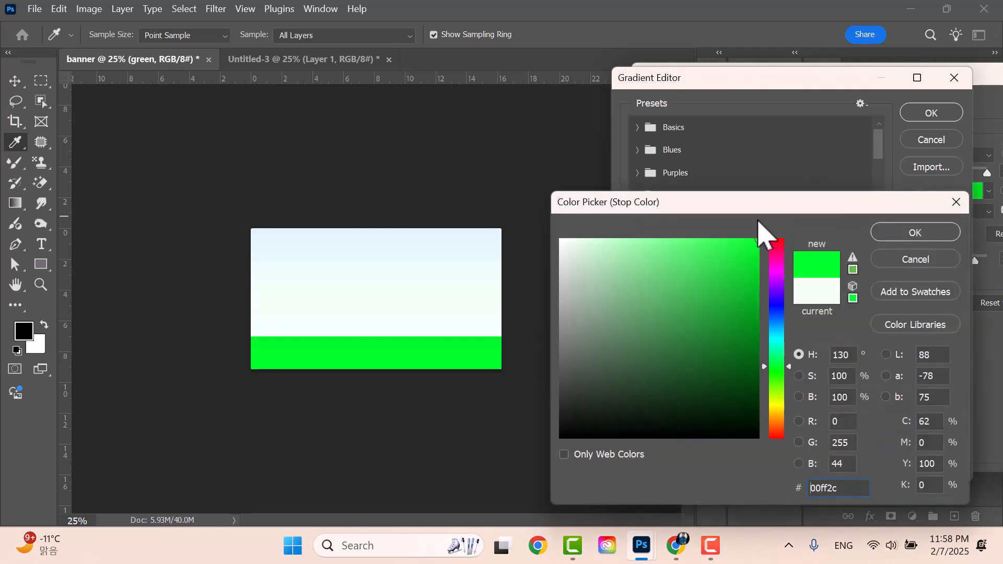
{"action": "left_click", "coordinate": [926, 235]}
{"action": "double_click", "coordinate": [949, 371]}
{"action": "mouse_move", "coordinate": [731, 277]}
{"action": "left_mouse_down"}
{"action": "mouse_move", "coordinate": [776, 304]}
{"action": "mouse_move", "coordinate": [772, 277]}
{"action": "mouse_move", "coordinate": [764, 283]}
{"action": "left_mouse_up"}
{"action": "left_click", "coordinate": [898, 233]}
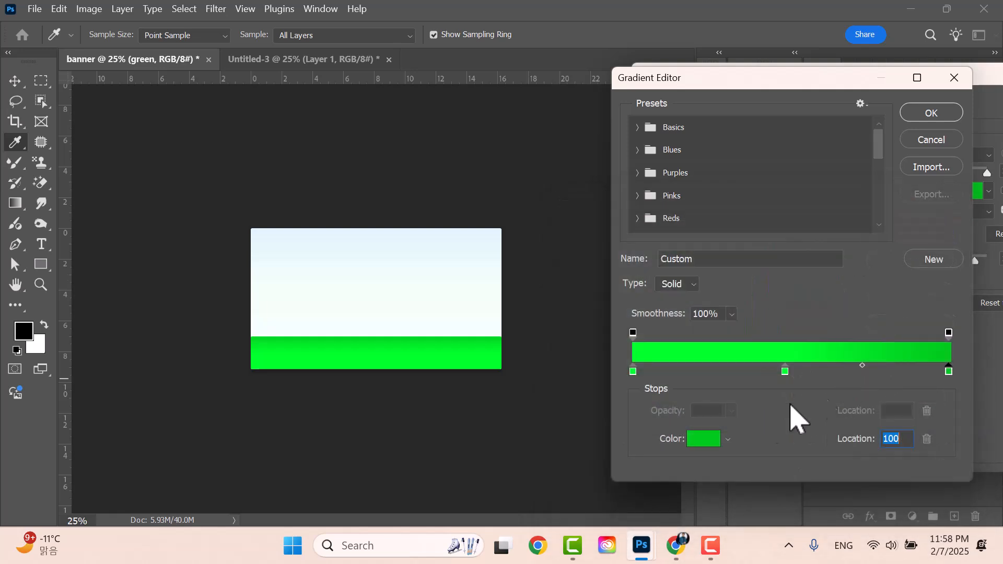
{"action": "double_click", "coordinate": [633, 371]}
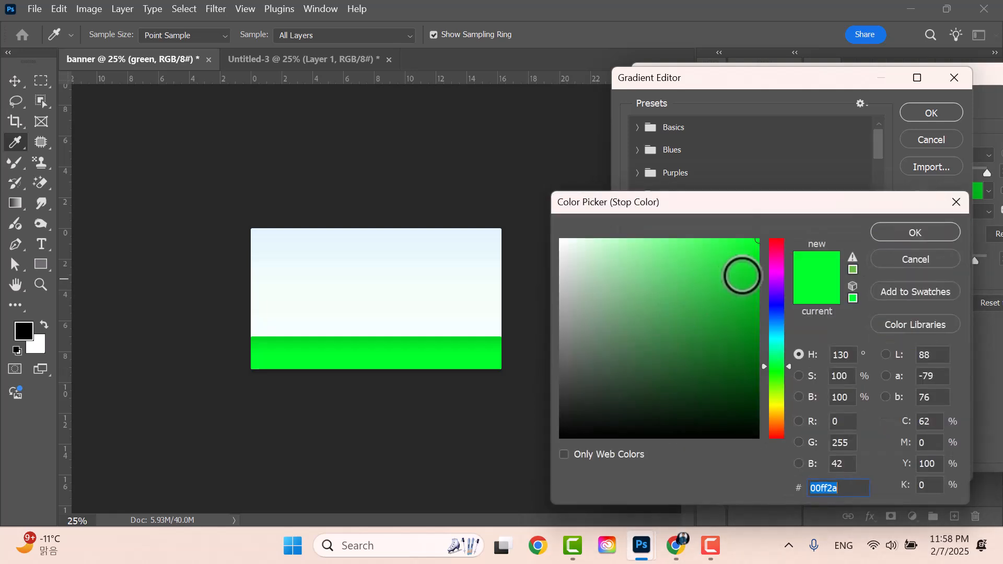
{"action": "left_click_drag", "start_coordinate": [758, 239], "coordinate": [759, 286]}
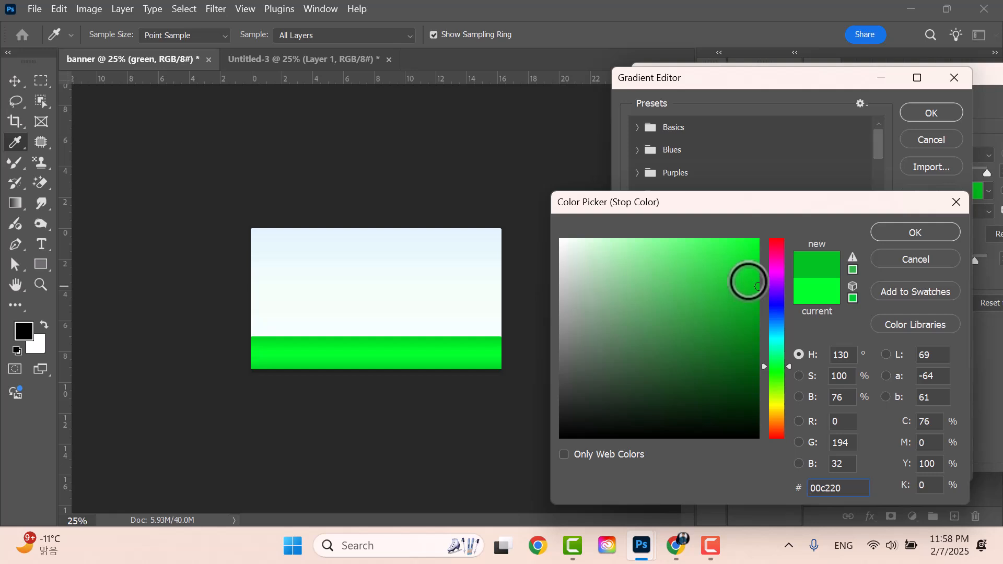
{"action": "left_click", "coordinate": [915, 233]}
{"action": "left_click", "coordinate": [933, 115]}
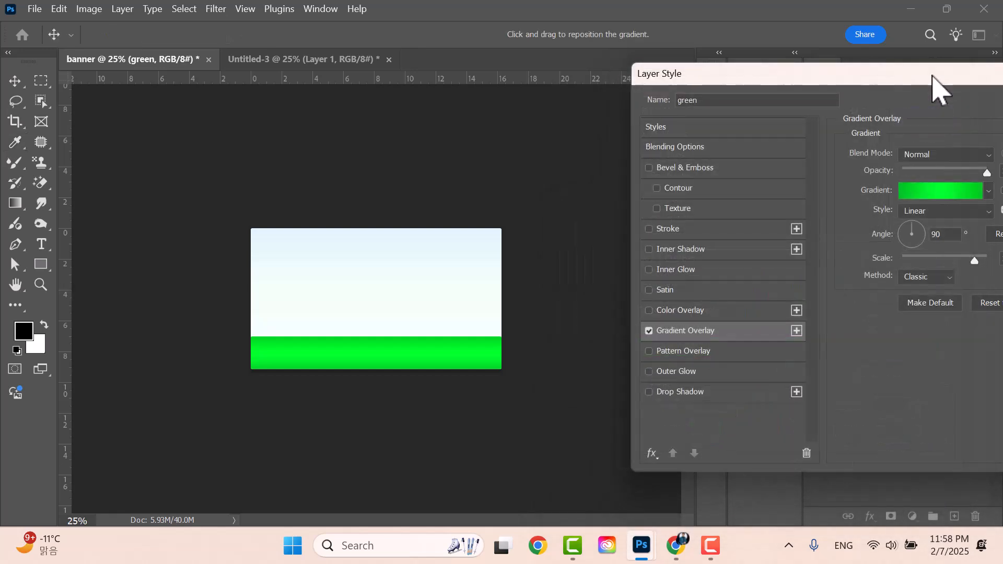
{"action": "left_click_drag", "start_coordinate": [933, 76], "coordinate": [522, 345]}
- Apply the green gradient overlay and make the sign photo layer visible again
{"action": "left_click", "coordinate": [747, 373]}
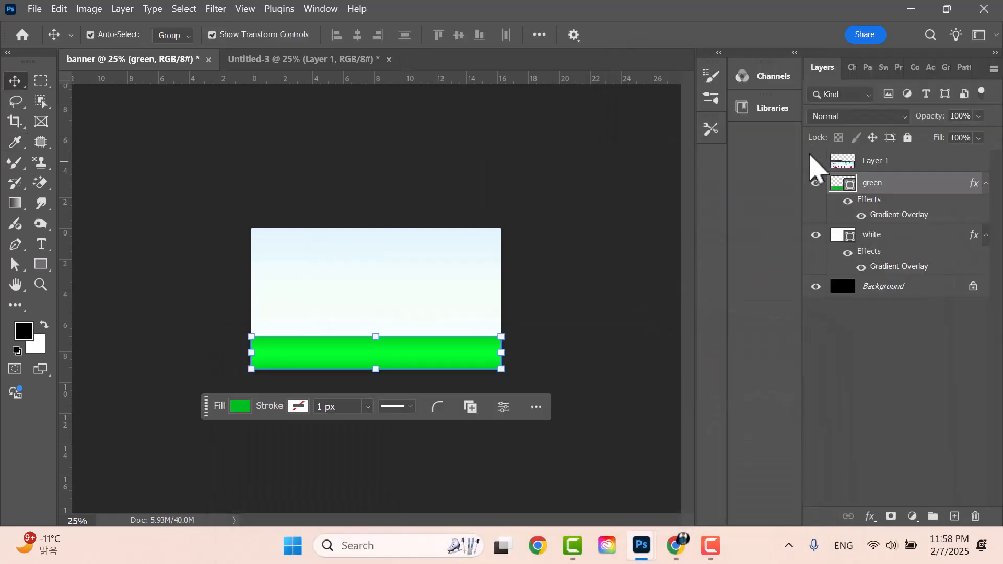
{"action": "left_click", "coordinate": [815, 161]}
{"action": "left_click_drag", "start_coordinate": [515, 236], "coordinate": [586, 224]}
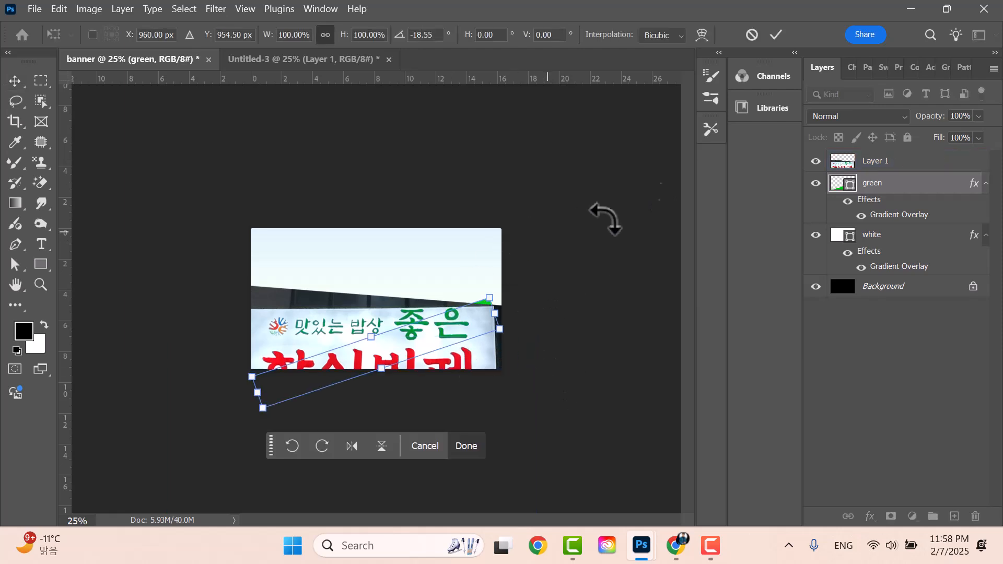
{"action": "left_click", "coordinate": [425, 443]}
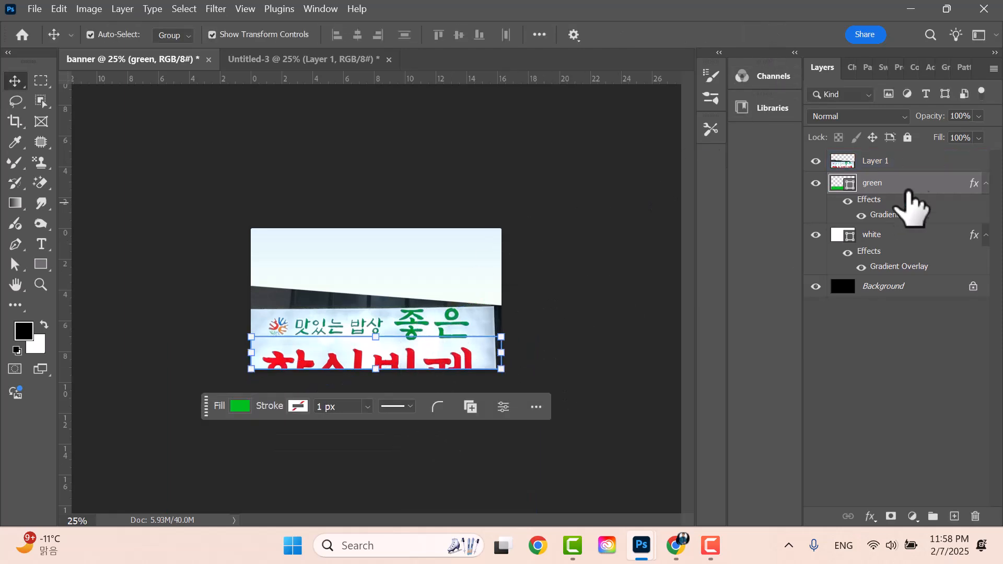
- Move the signage photo below the banner canvas and commit its position
{"action": "left_click", "coordinate": [900, 161]}
{"action": "left_click_drag", "start_coordinate": [418, 344], "coordinate": [555, 263]}
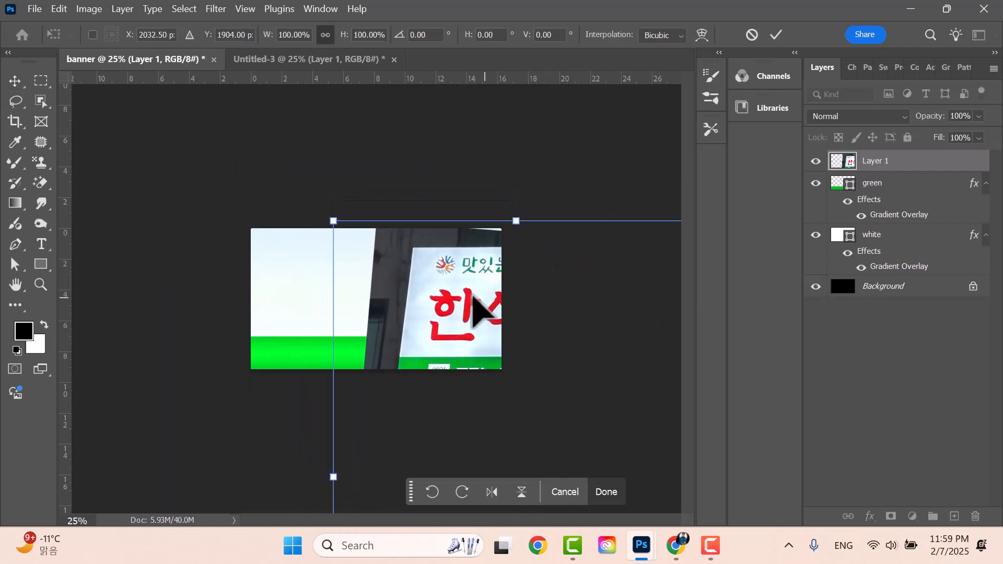
{"action": "left_click_drag", "start_coordinate": [494, 300], "coordinate": [401, 284]}
{"action": "left_click_drag", "start_coordinate": [412, 412], "coordinate": [409, 464]}
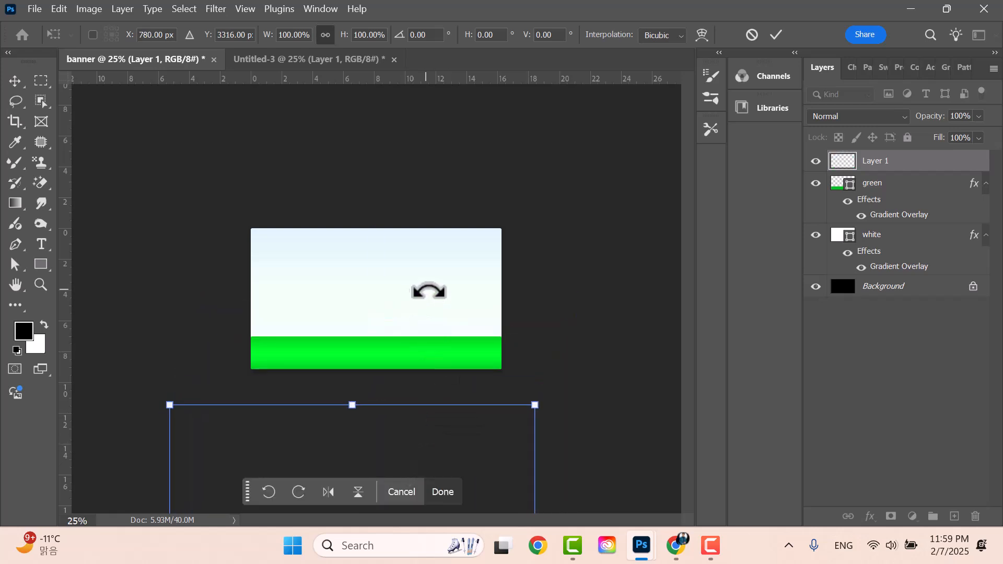
{"action": "left_click", "coordinate": [776, 35]}
{"action": "left_click", "coordinate": [895, 237]}
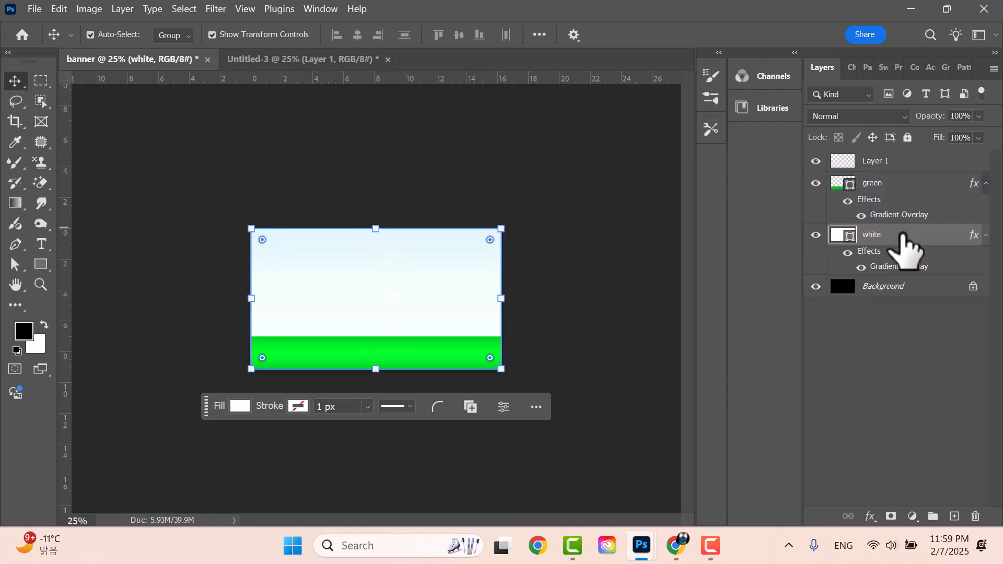
- Drag the white panel's bottom edge up to the green band, scaling it to 76.76% height
{"action": "left_click_drag", "start_coordinate": [377, 372], "coordinate": [374, 332]}
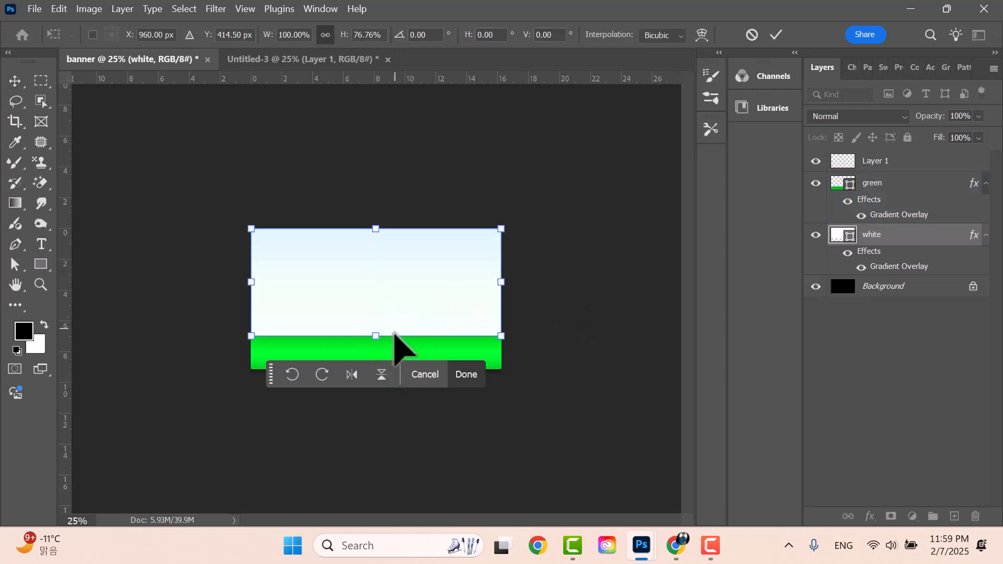
{"action": "left_click", "coordinate": [775, 35]}
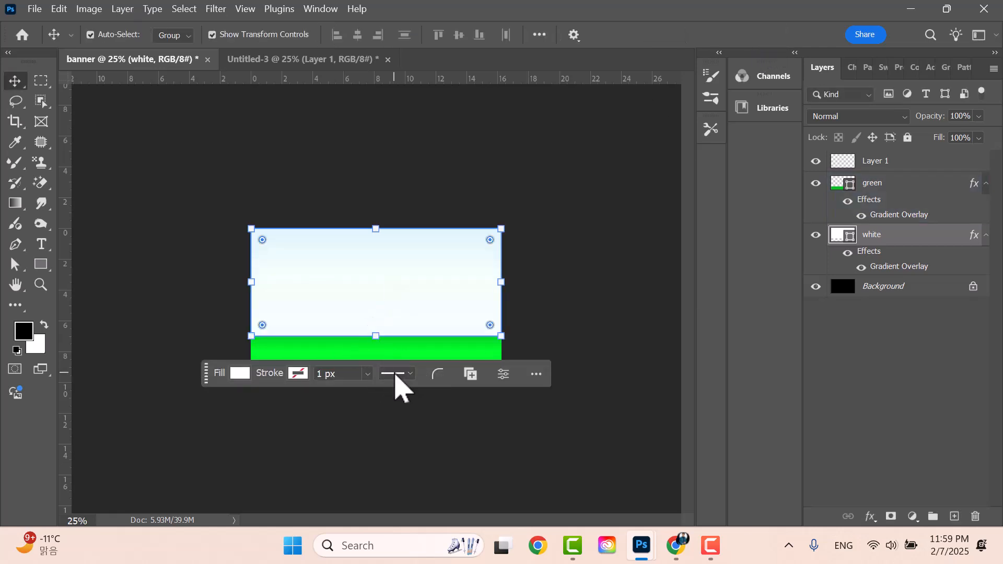
{"action": "left_click", "coordinate": [903, 186]}
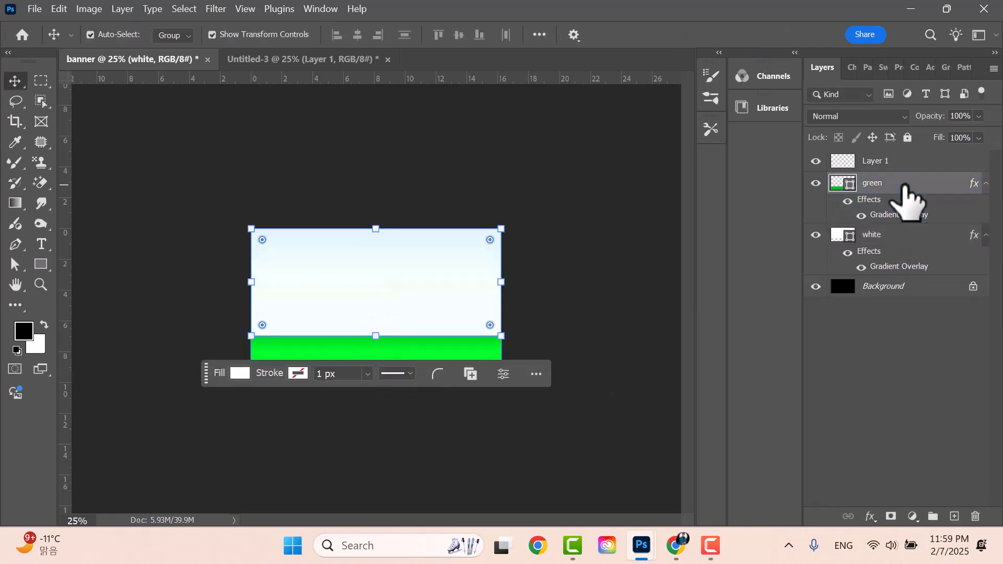
{"action": "left_click", "coordinate": [630, 270]}
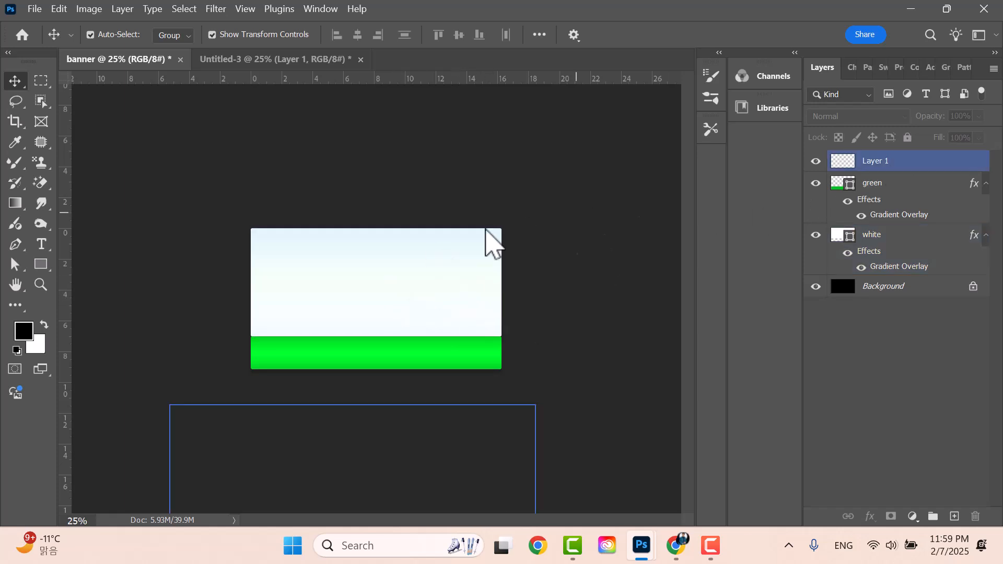
- Nudge the off-canvas sign photo slightly left and lower and commit
{"action": "left_click", "coordinate": [907, 166]}
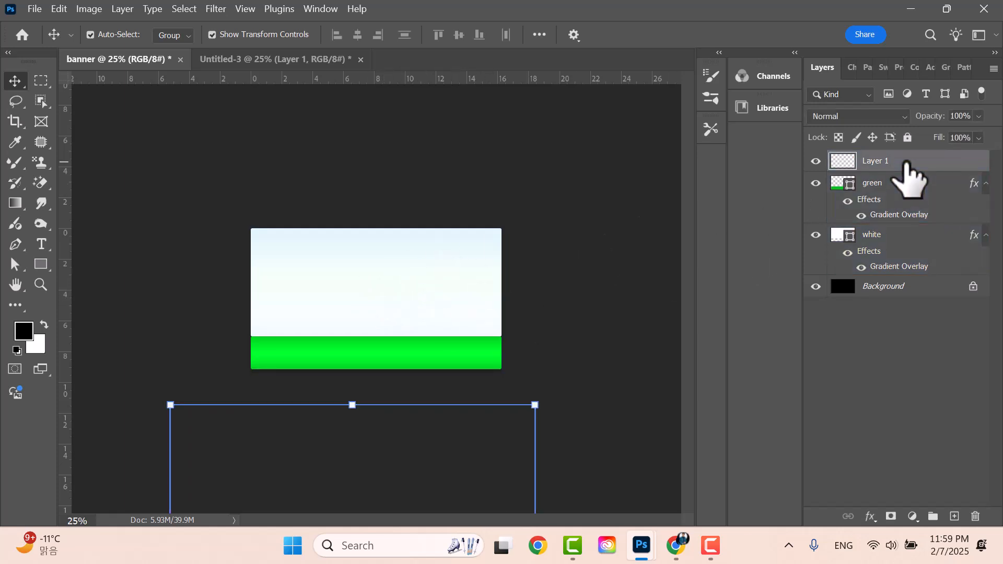
{"action": "left_click", "coordinate": [447, 465]}
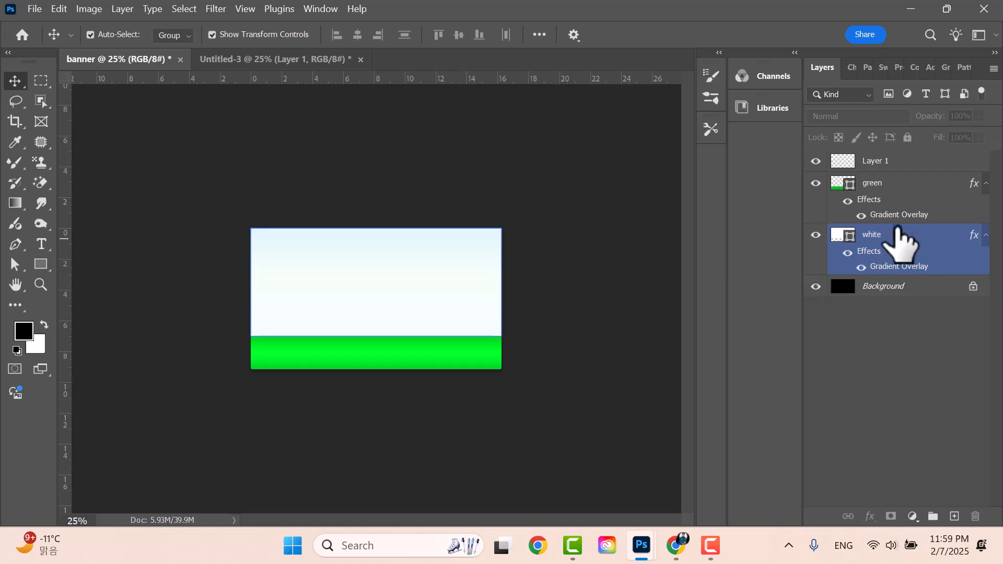
{"action": "left_click", "coordinate": [899, 159]}
{"action": "left_click_drag", "start_coordinate": [363, 481], "coordinate": [372, 448]}
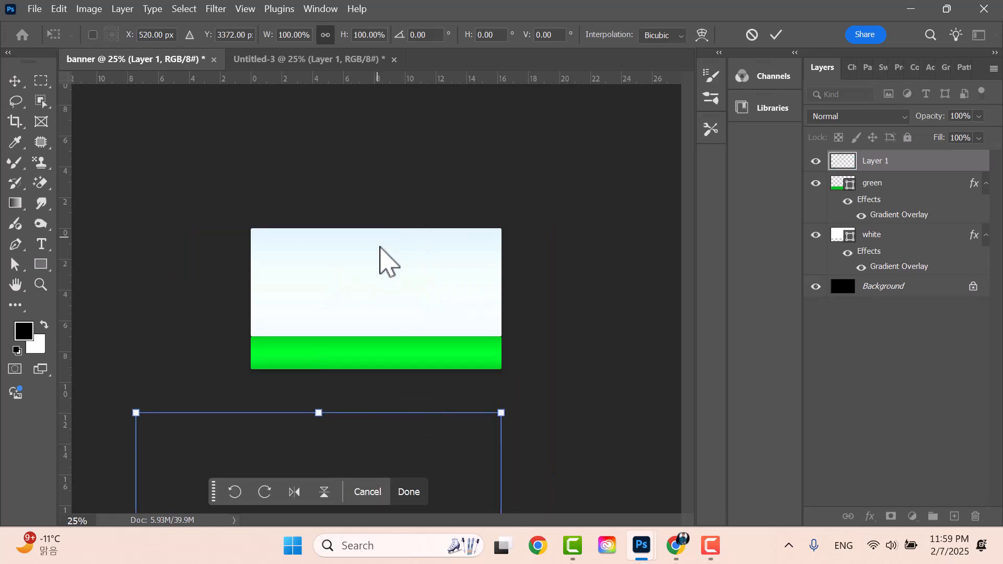
{"action": "left_click", "coordinate": [774, 35]}
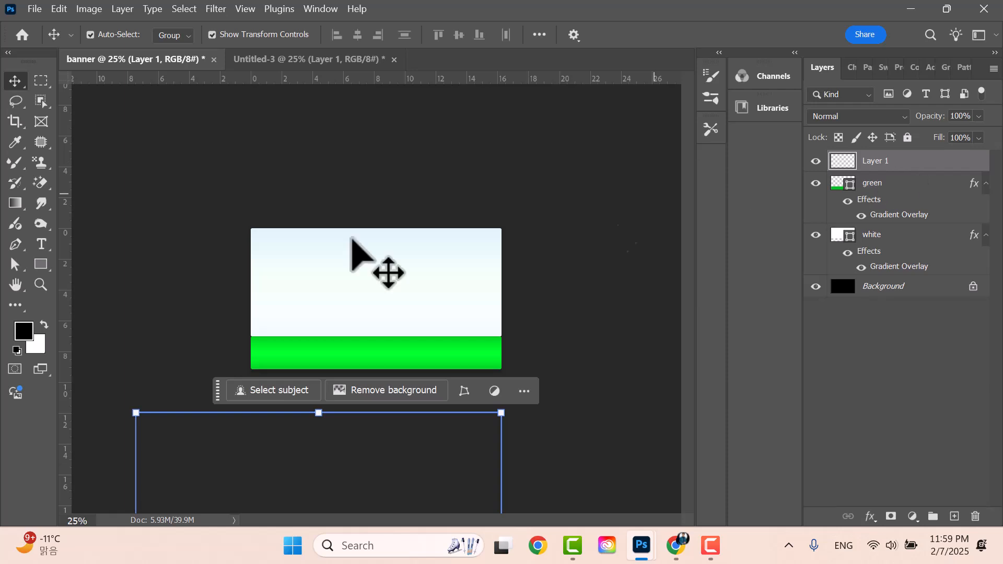
- Add a new layer on top and name it 'text'
{"action": "left_click", "coordinate": [954, 517]}
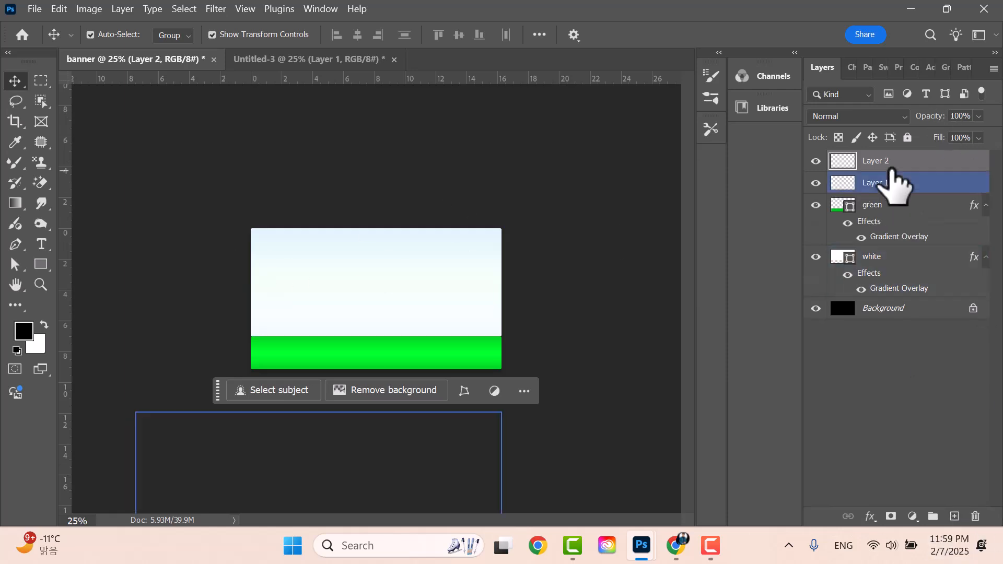
{"action": "double_click", "coordinate": [872, 161]}
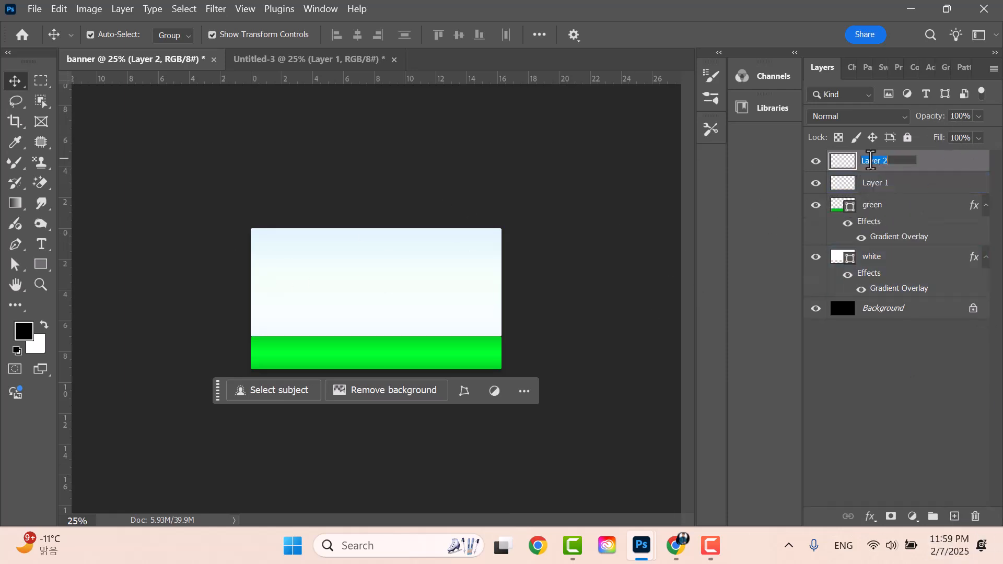
{"action": "type", "text": "text"}
{"action": "key", "text": "Return"}
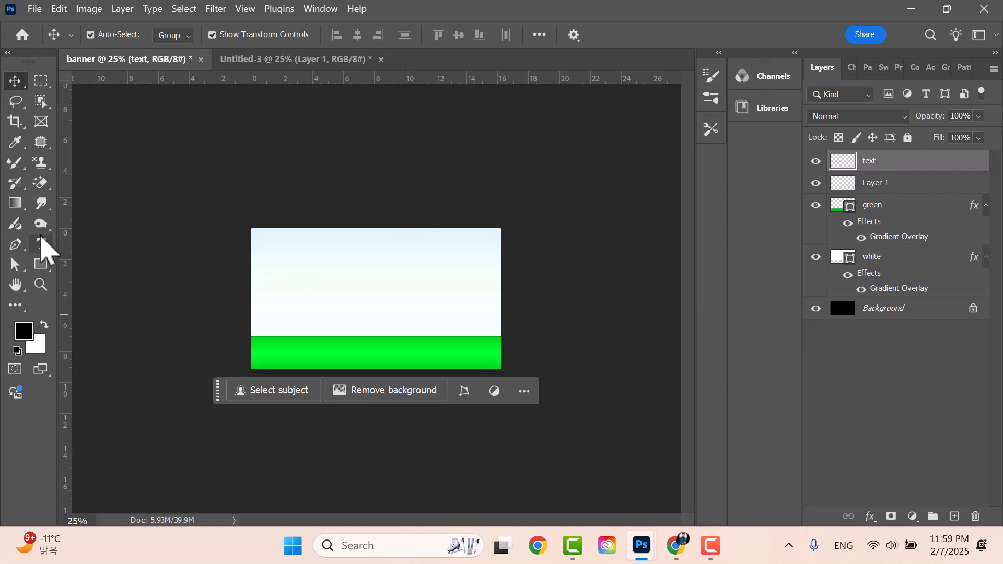
- Type a black 'KOREAN FOOD' headline in Railway 48 pt across the upper white area
{"action": "left_click", "coordinate": [42, 242]}
{"action": "right_click", "coordinate": [41, 244]}
{"action": "left_click", "coordinate": [156, 245]}
{"action": "left_click", "coordinate": [291, 282]}
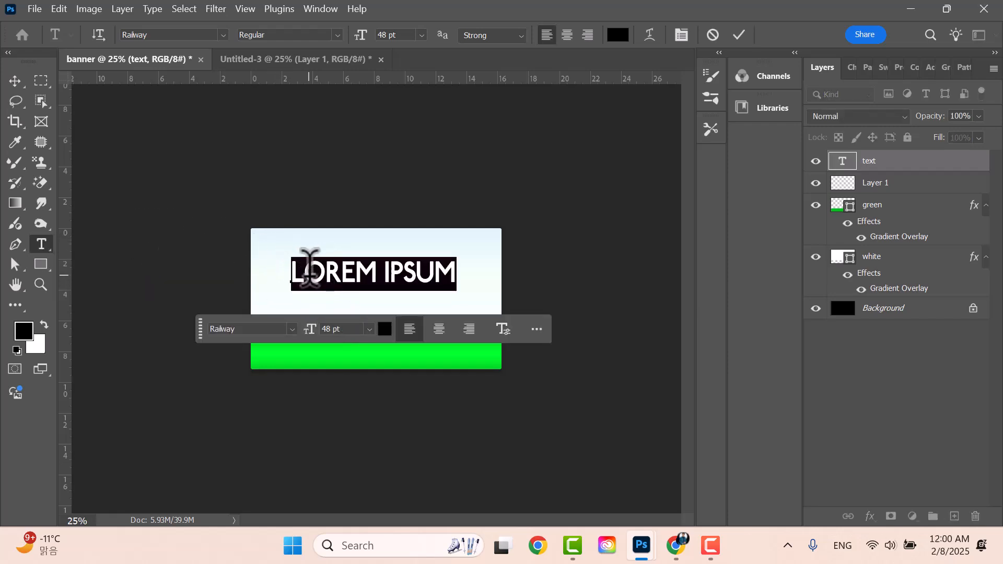
{"action": "type", "text": "KOTRE"}
{"action": "key", "text": "BackSpace"}
{"action": "key", "text": "BackSpace"}
{"action": "key", "text": "BackSpace"}
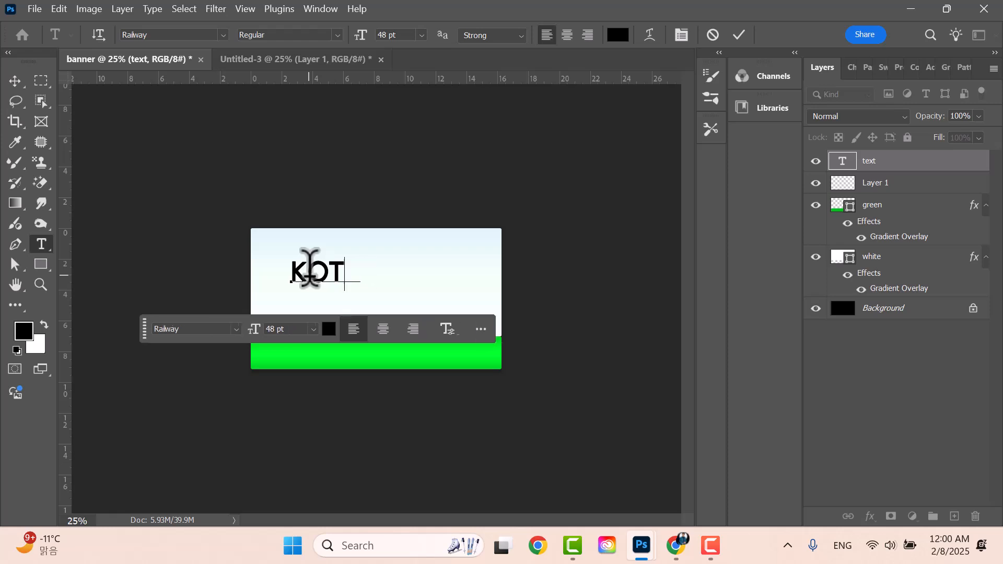
{"action": "type", "text": "FE"}
{"action": "key", "text": "BackSpace"}
{"action": "key", "text": "BackSpace"}
{"action": "type", "text": "REAN FOOD"}
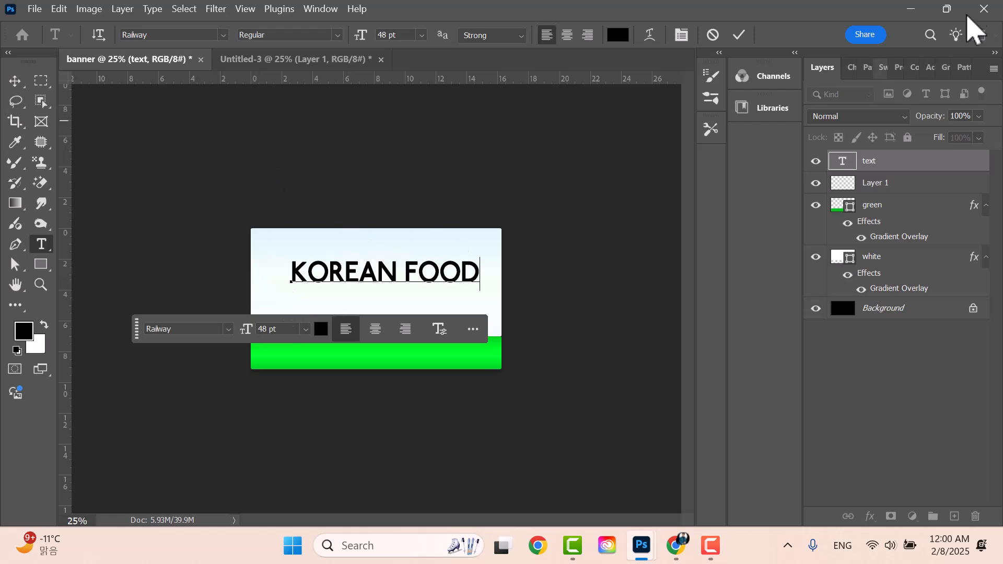
{"action": "left_click", "coordinate": [739, 34]}
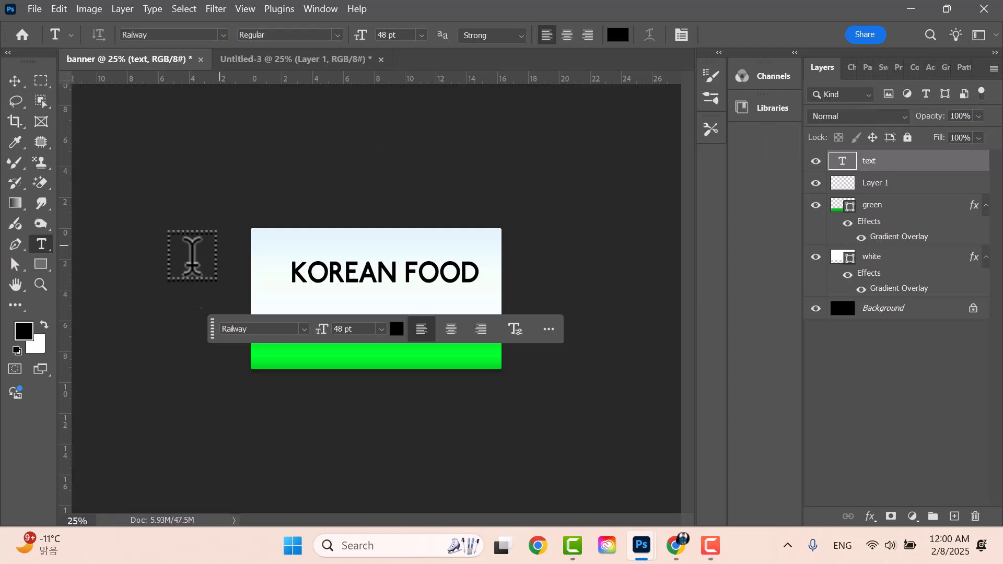
- Nudge KOREAN FOOD slightly left and down, then colour it red, e70000
{"action": "left_click", "coordinate": [12, 82]}
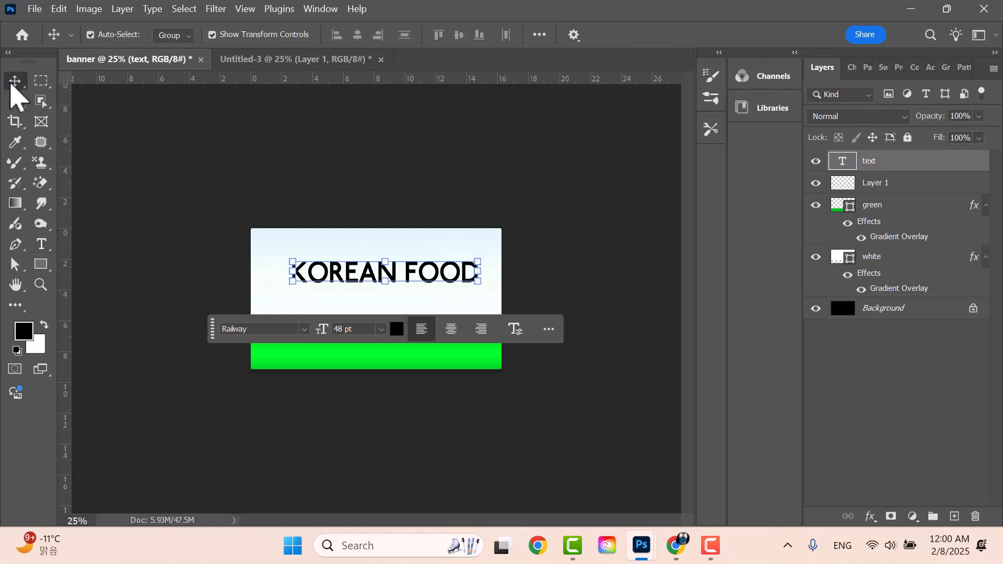
{"action": "mouse_move", "coordinate": [437, 278]}
{"action": "left_mouse_down"}
{"action": "mouse_move", "coordinate": [430, 297]}
{"action": "mouse_move", "coordinate": [427, 288]}
{"action": "left_mouse_up"}
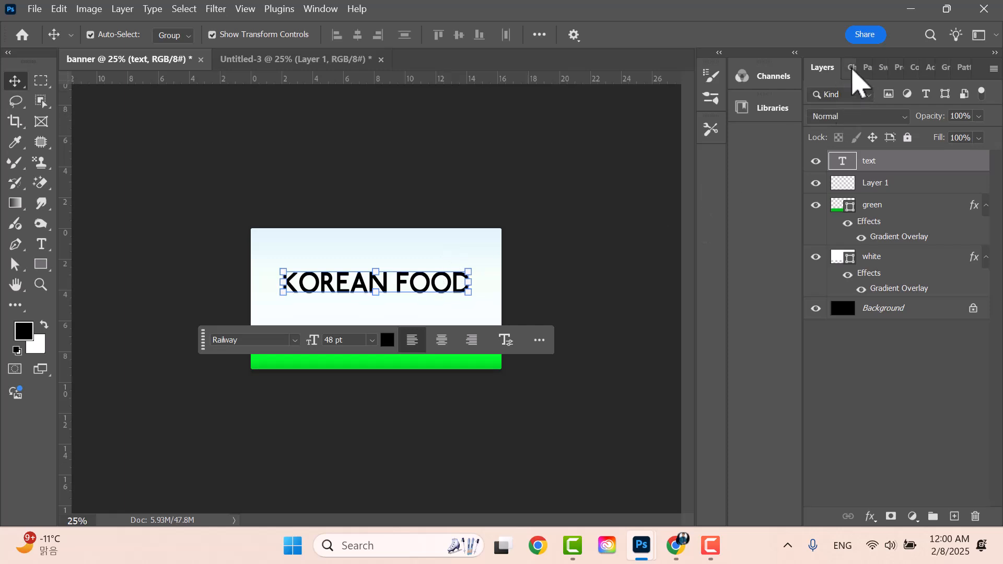
{"action": "left_click", "coordinate": [853, 69]}
{"action": "left_click", "coordinate": [975, 165]}
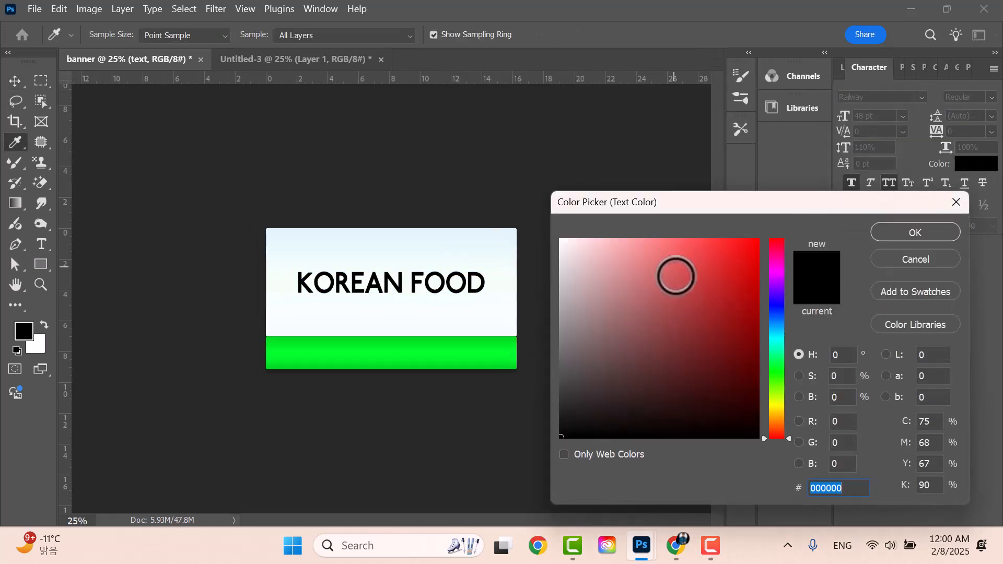
{"action": "type", "text": "ff0000"}
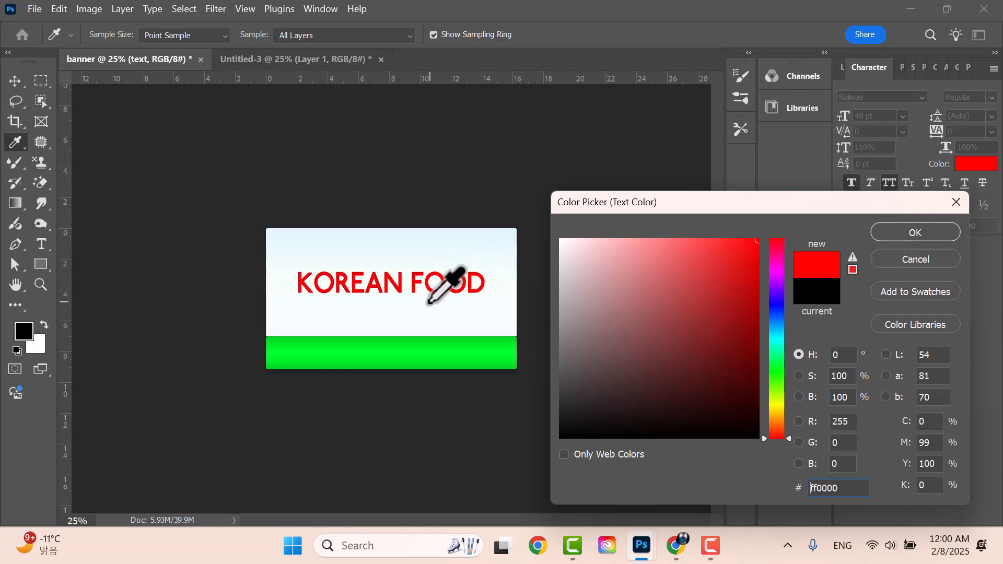
{"action": "left_click", "coordinate": [762, 260]}
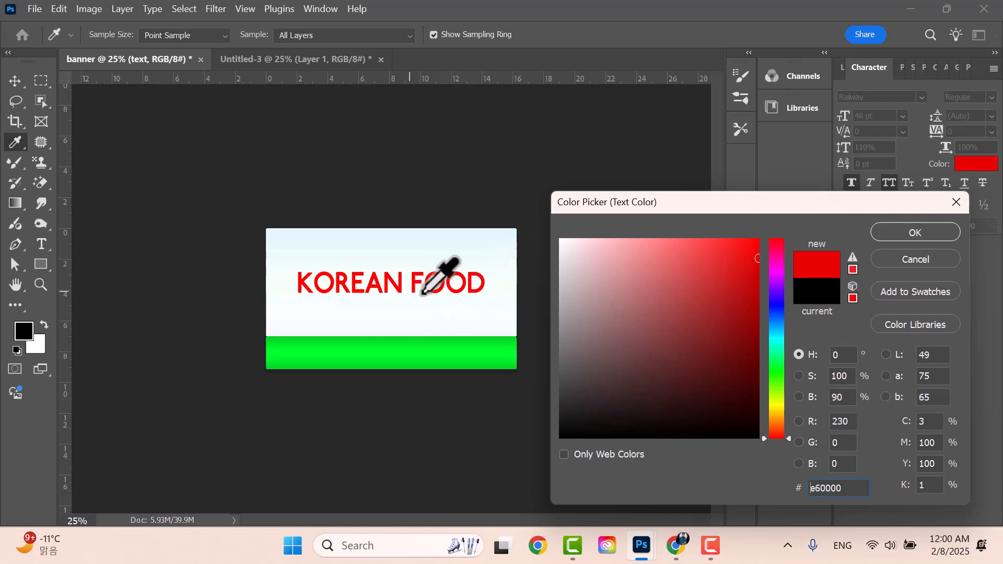
{"action": "left_click_drag", "start_coordinate": [750, 271], "coordinate": [767, 259]}
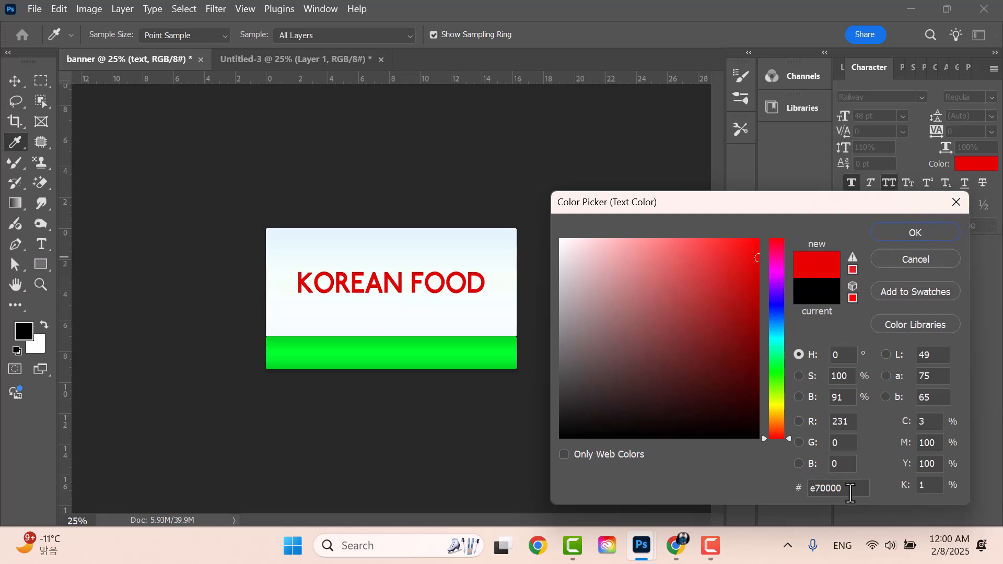
{"action": "left_click", "coordinate": [916, 233]}
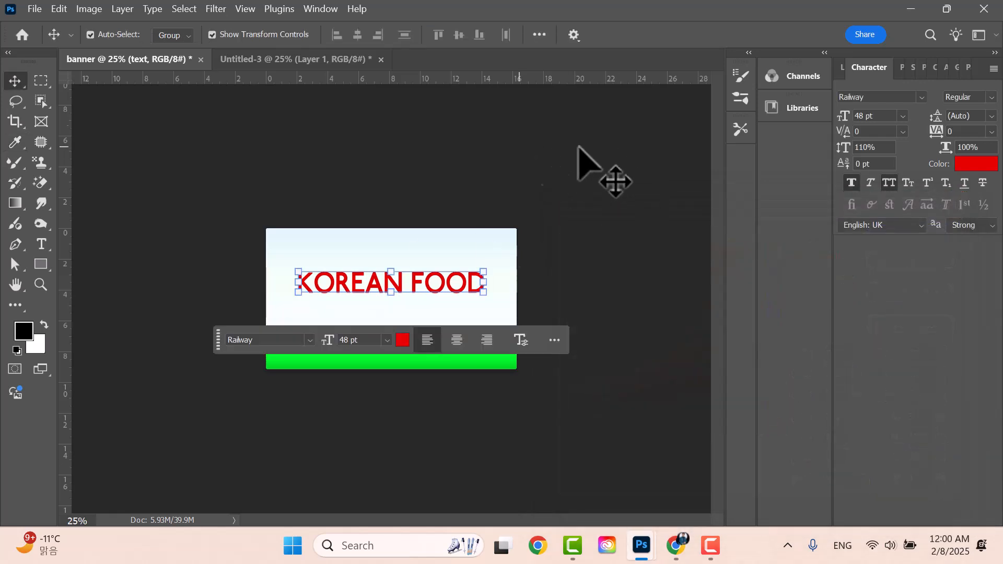
- Search 'lato' in the Character panel and set KOREAN FOOD to Lato Black
{"action": "left_click", "coordinate": [842, 68]}
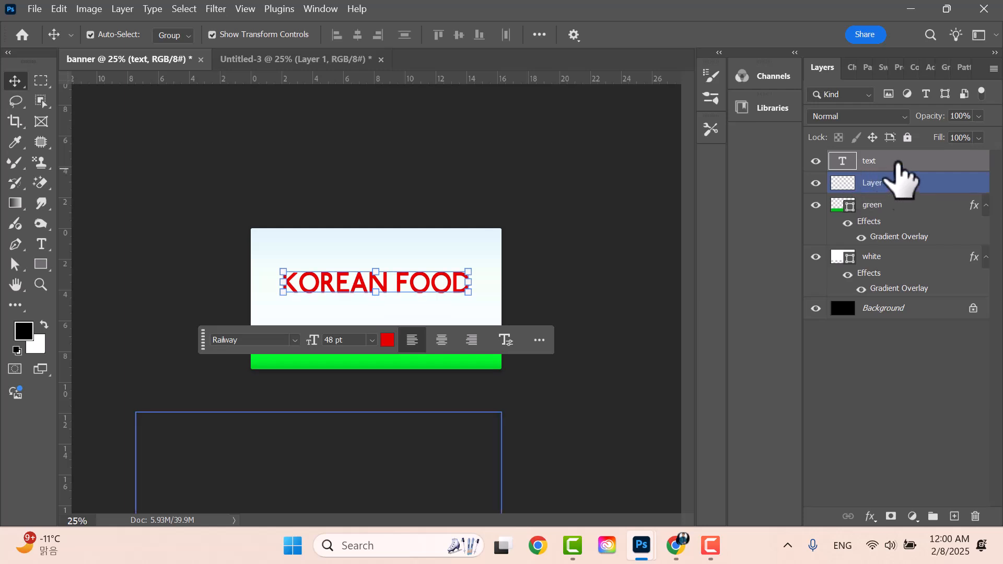
{"action": "left_click", "coordinate": [853, 68]}
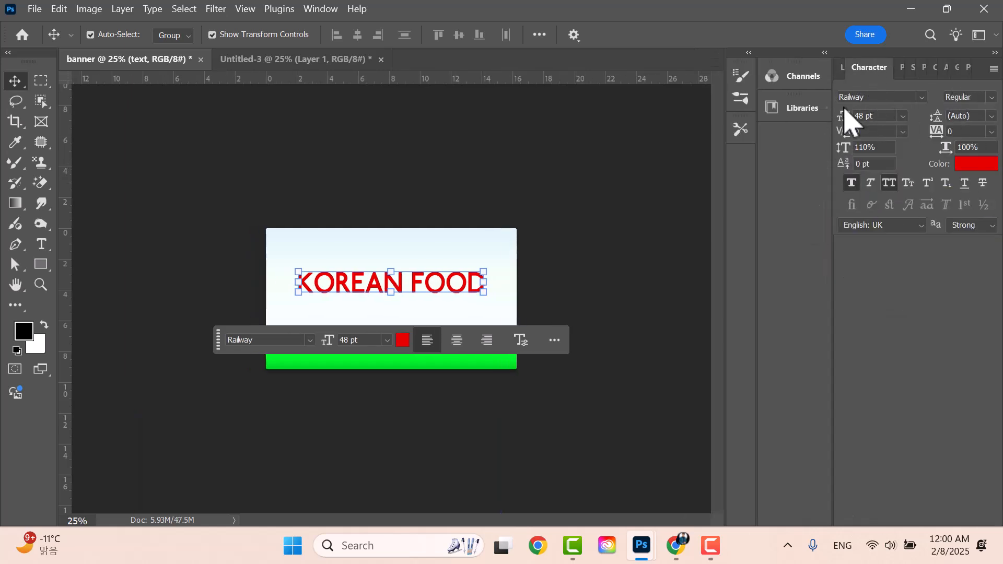
{"action": "left_click", "coordinate": [316, 9]}
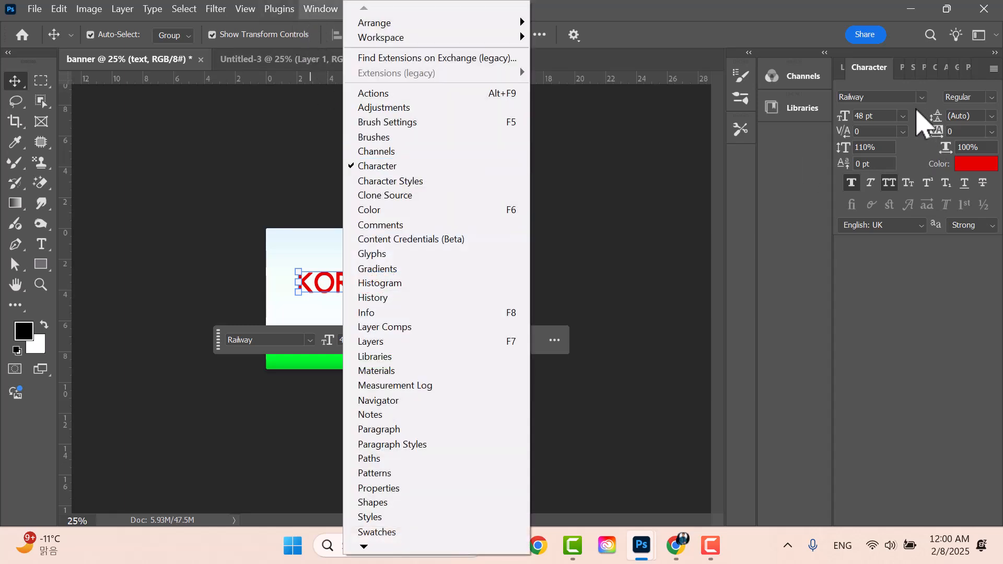
{"action": "left_click", "coordinate": [883, 98]}
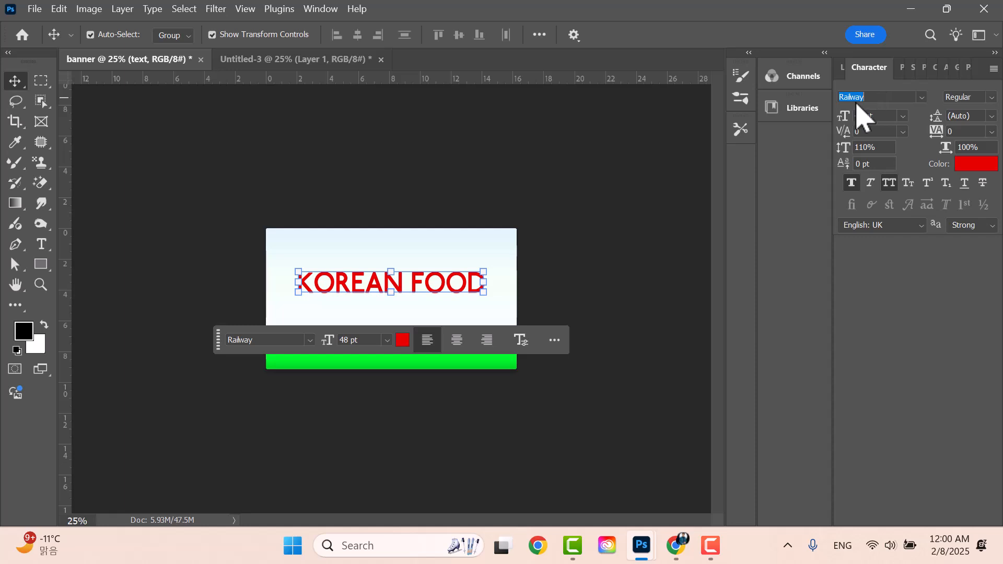
{"action": "type", "text": "lat"}
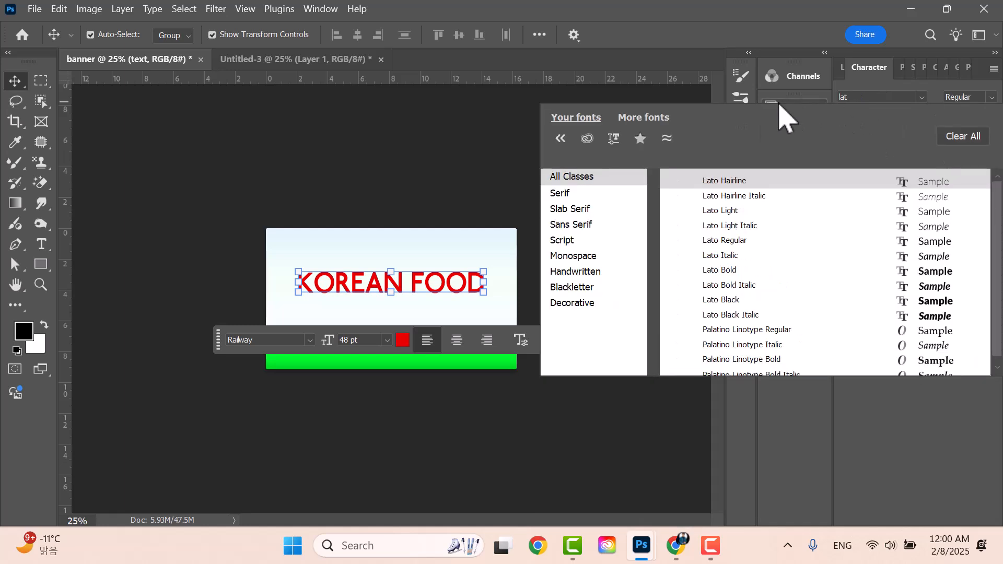
{"action": "type", "text": "o"}
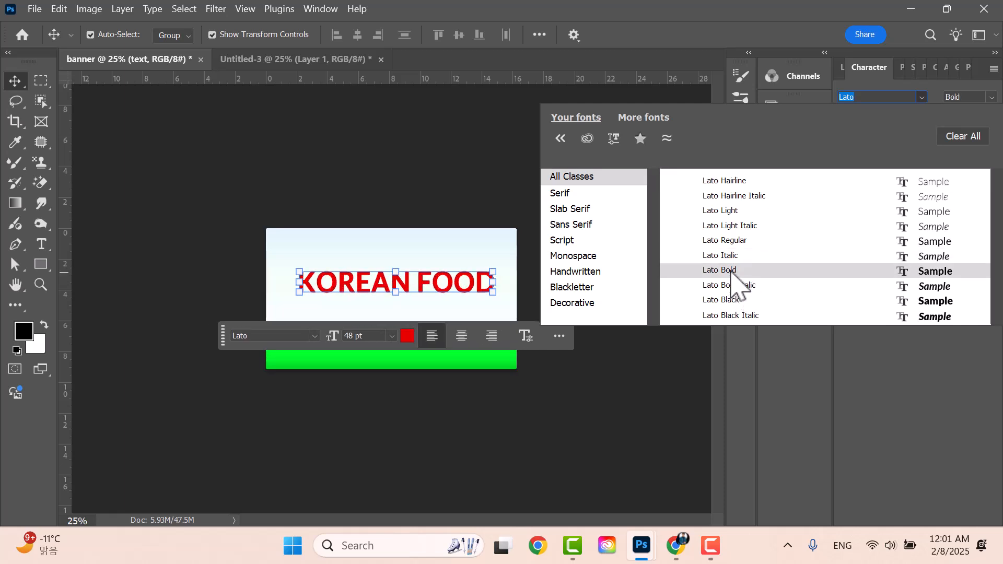
{"action": "left_click", "coordinate": [739, 301]}
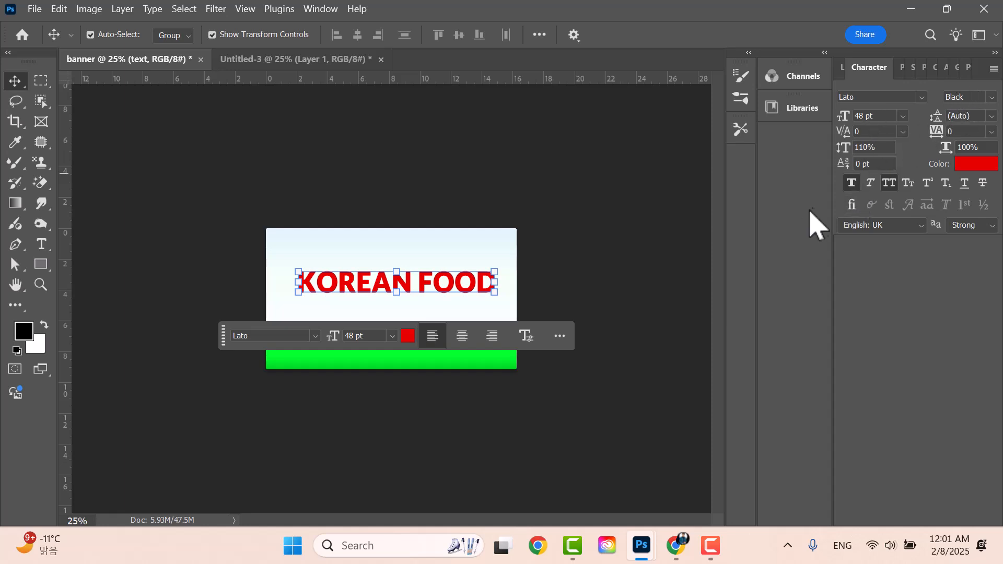
- Scale KOREAN FOOD up to 113.31% (about 54.39 pt) and nudge it upward
{"action": "left_click", "coordinate": [855, 184]}
{"action": "left_click", "coordinate": [853, 184]}
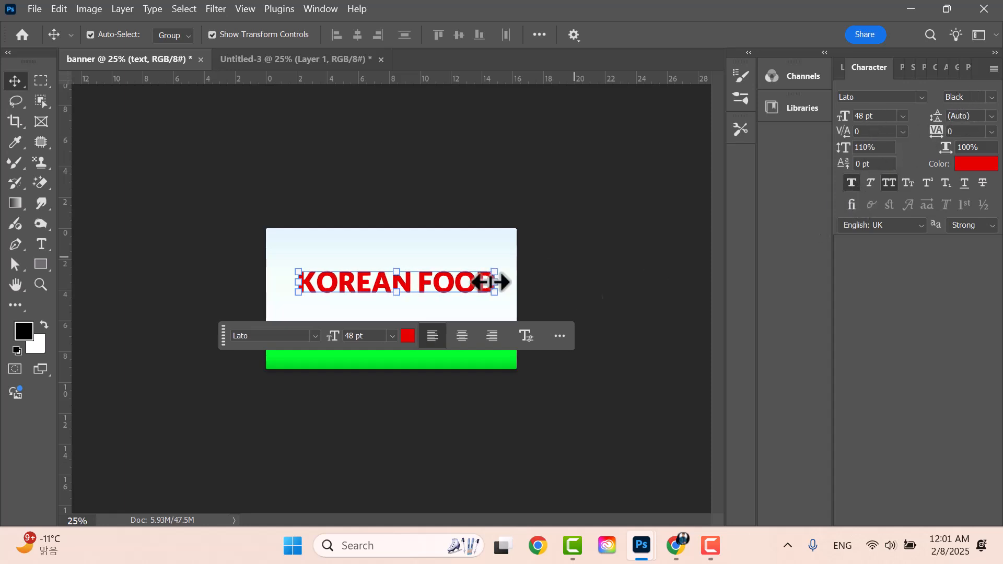
{"action": "left_click_drag", "start_coordinate": [432, 293], "coordinate": [414, 294]}
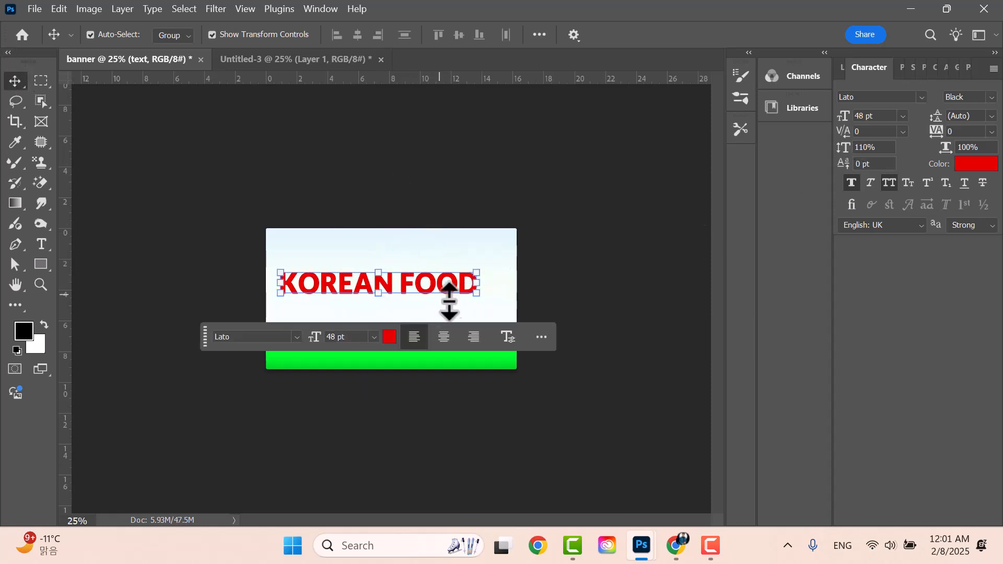
{"action": "left_click_drag", "start_coordinate": [477, 267], "coordinate": [501, 260]}
{"action": "left_click_drag", "start_coordinate": [447, 278], "coordinate": [478, 275]}
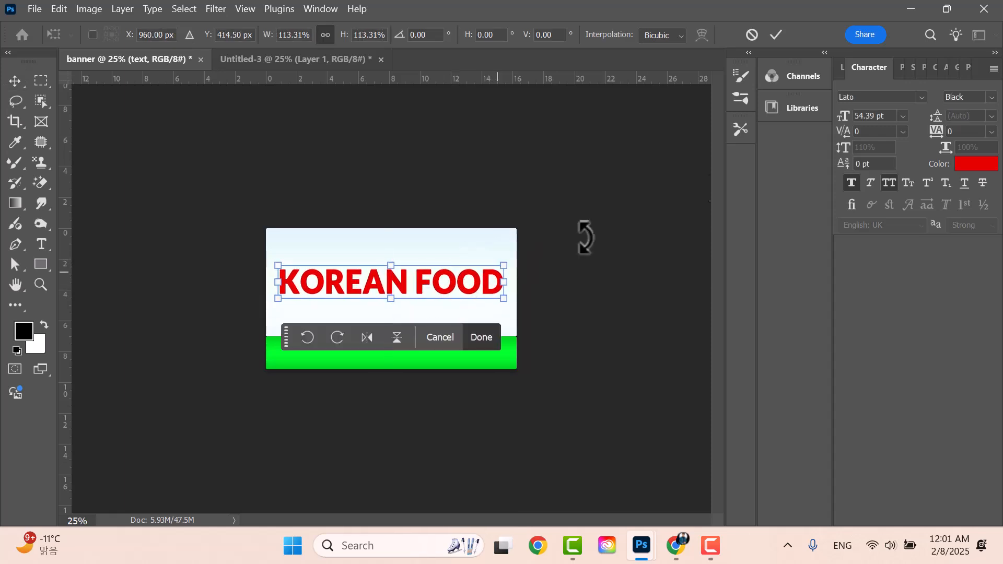
{"action": "left_click", "coordinate": [777, 35]}
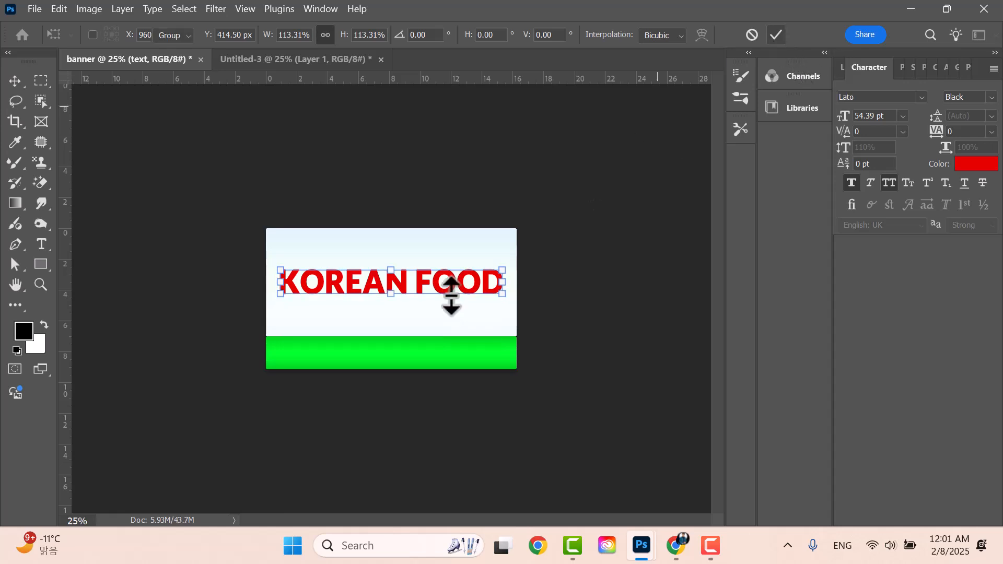
{"action": "left_click_drag", "start_coordinate": [450, 289], "coordinate": [453, 271]}
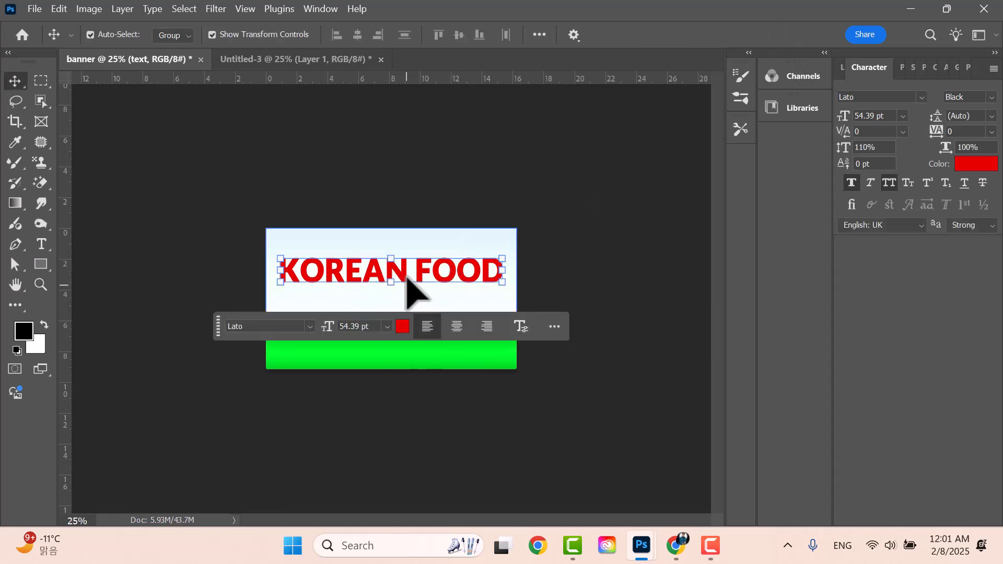
{"action": "left_click", "coordinate": [644, 181]}
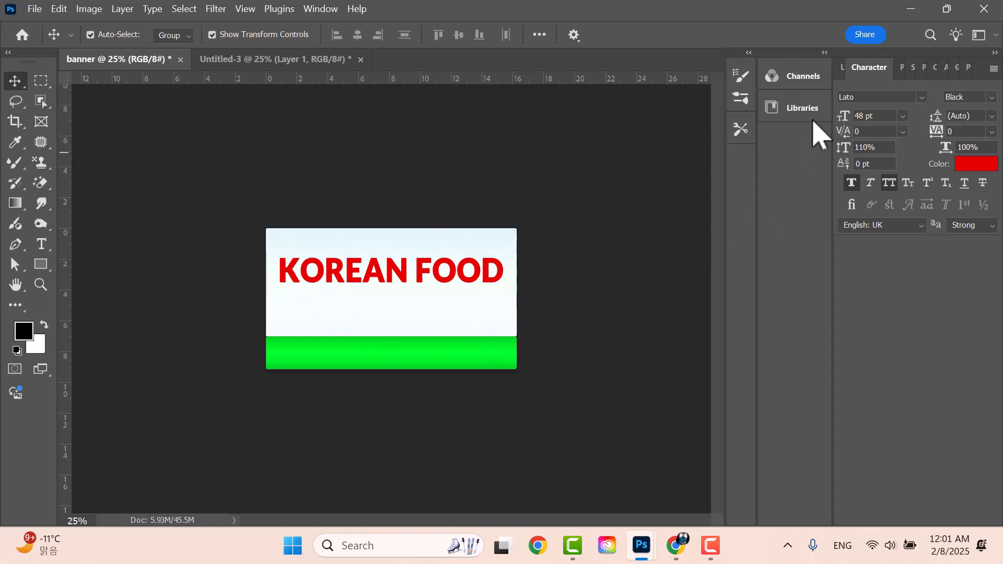
- Select the KOREAN FOOD text layer together with the white panel layer
{"action": "left_click", "coordinate": [842, 68]}
{"action": "left_click", "coordinate": [454, 263]}
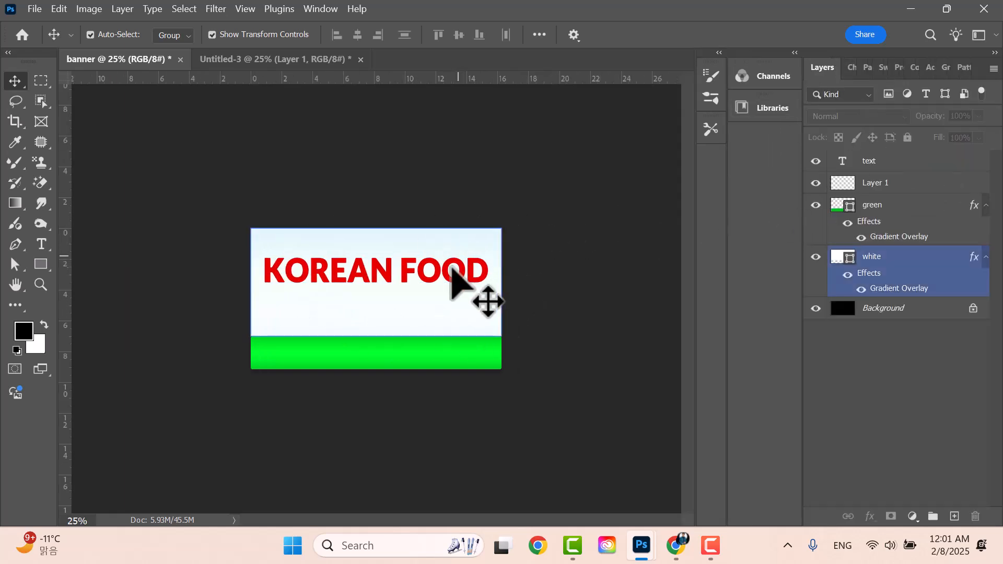
{"action": "left_click", "coordinate": [448, 273]}
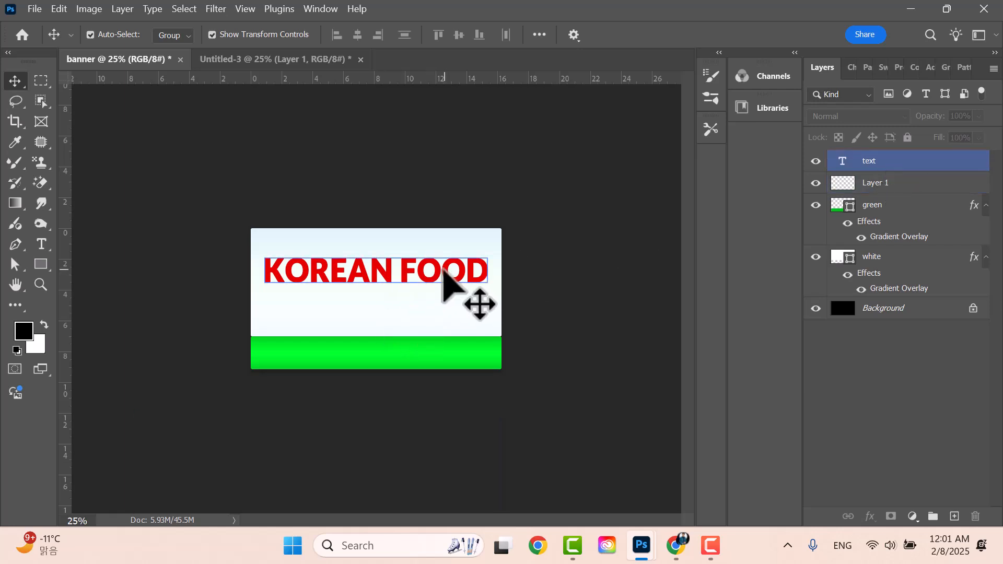
{"action": "left_click", "coordinate": [896, 162]}
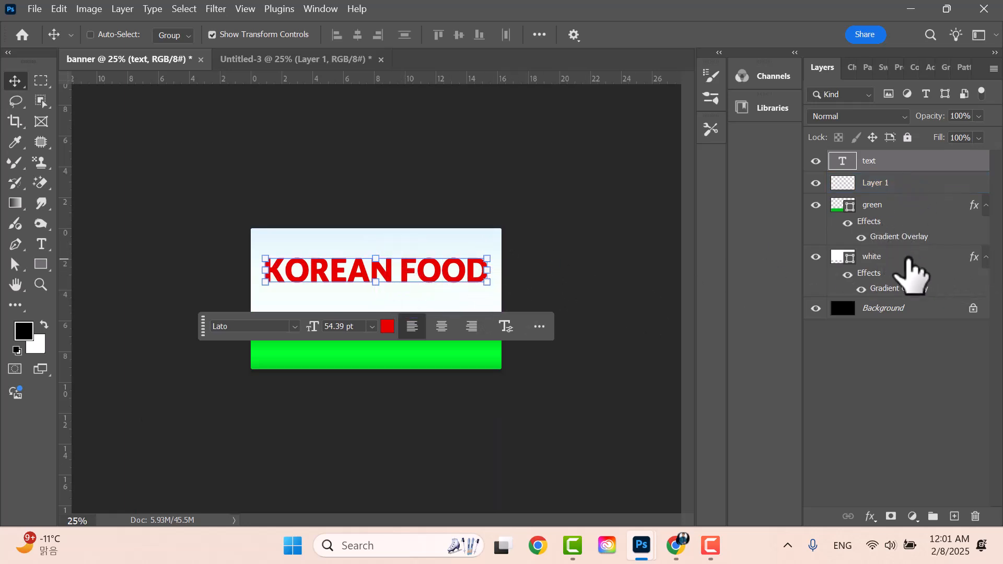
{"action": "left_click", "coordinate": [909, 267]}
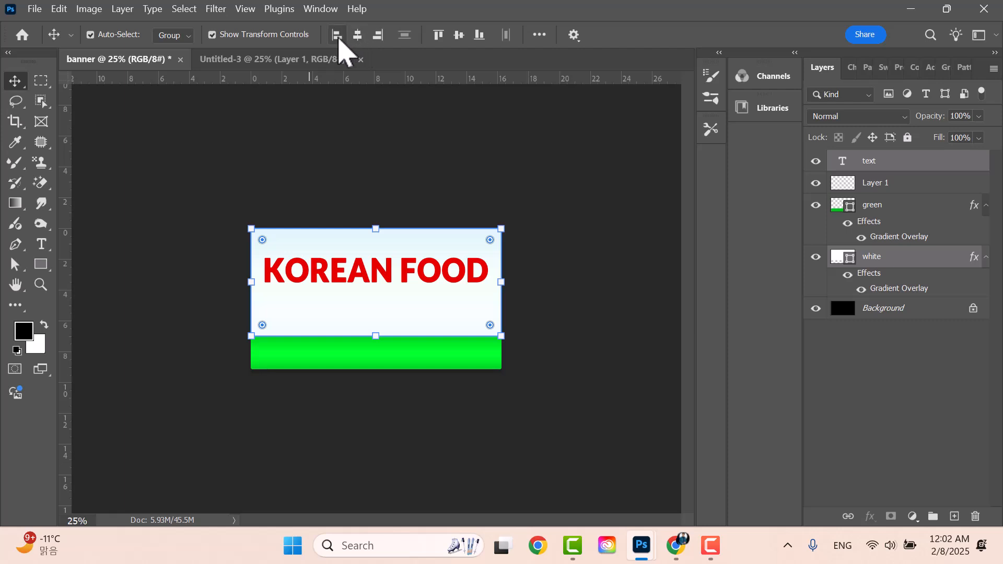
- Centre KOREAN FOOD horizontally and vertically on the white panel
{"action": "left_click", "coordinate": [337, 34]}
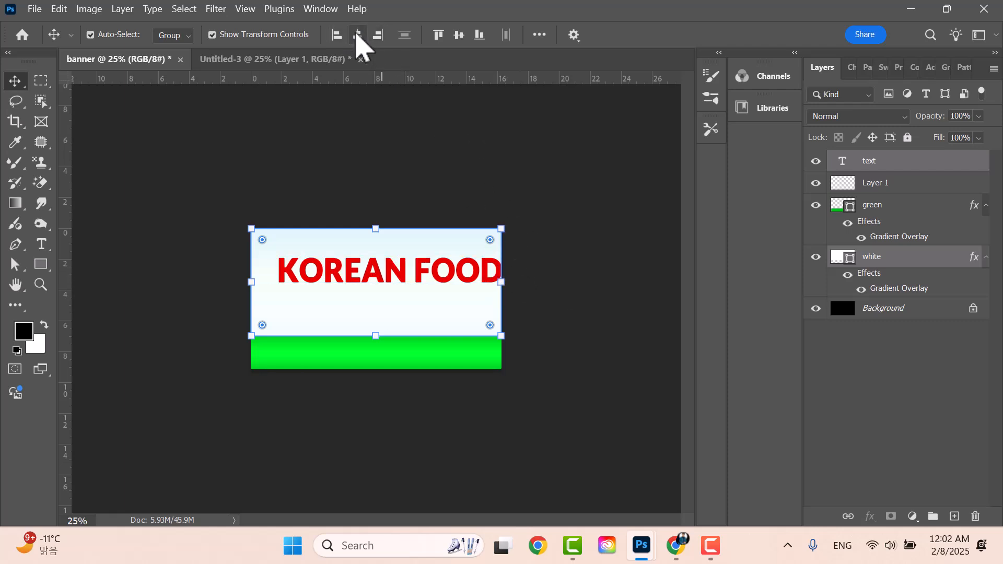
{"action": "left_click", "coordinate": [357, 35]}
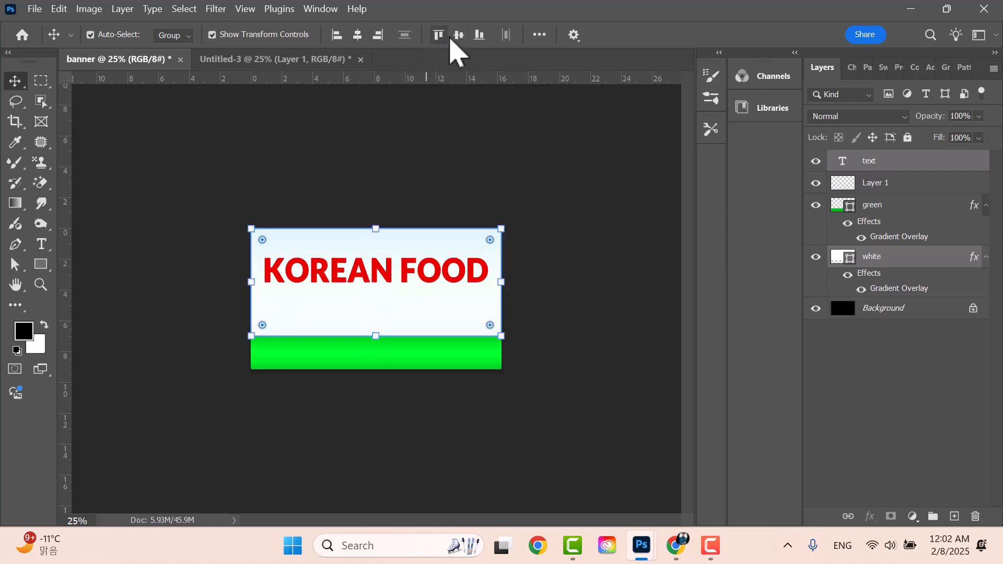
{"action": "left_click", "coordinate": [439, 35]}
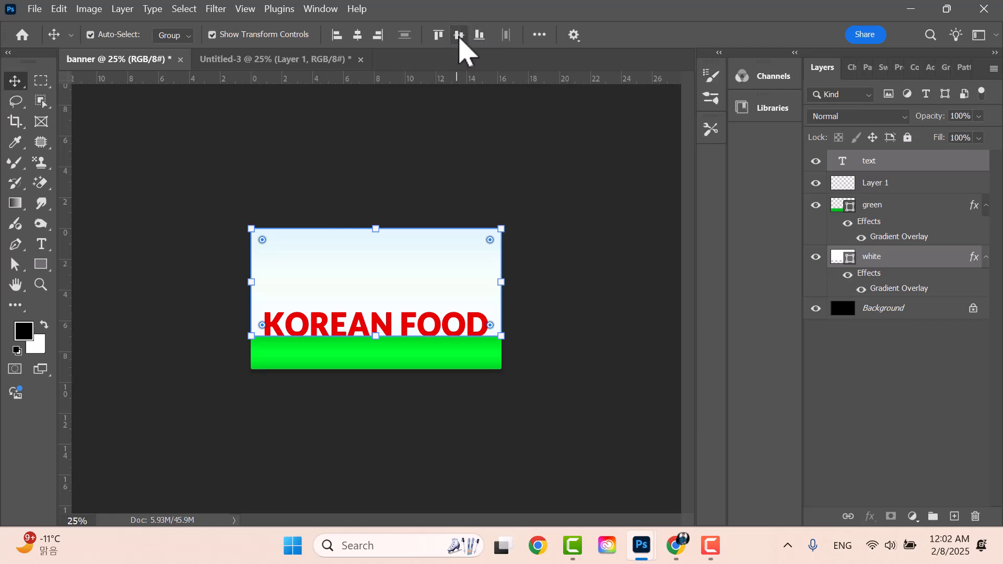
{"action": "left_click", "coordinate": [460, 36]}
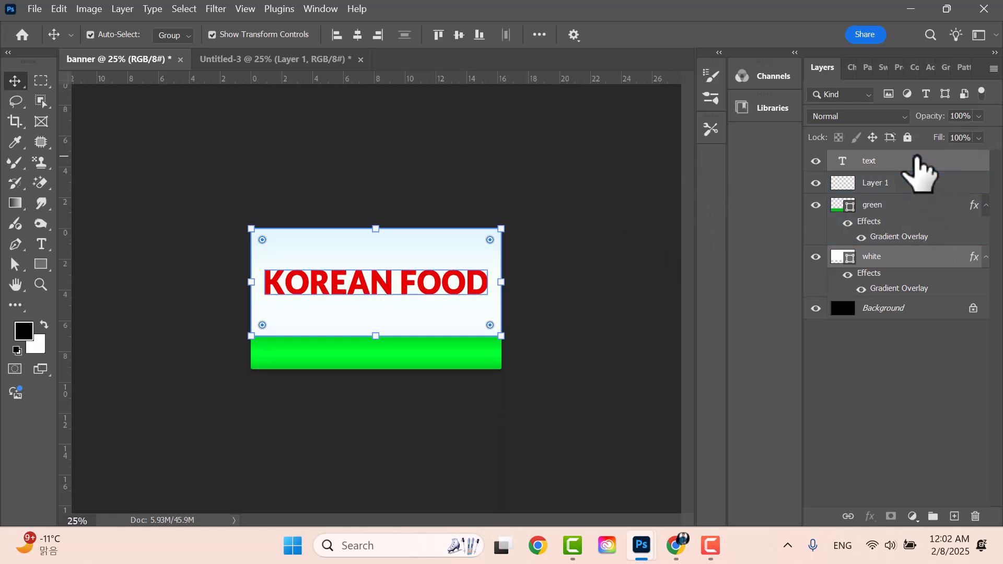
{"action": "left_click", "coordinate": [911, 162]}
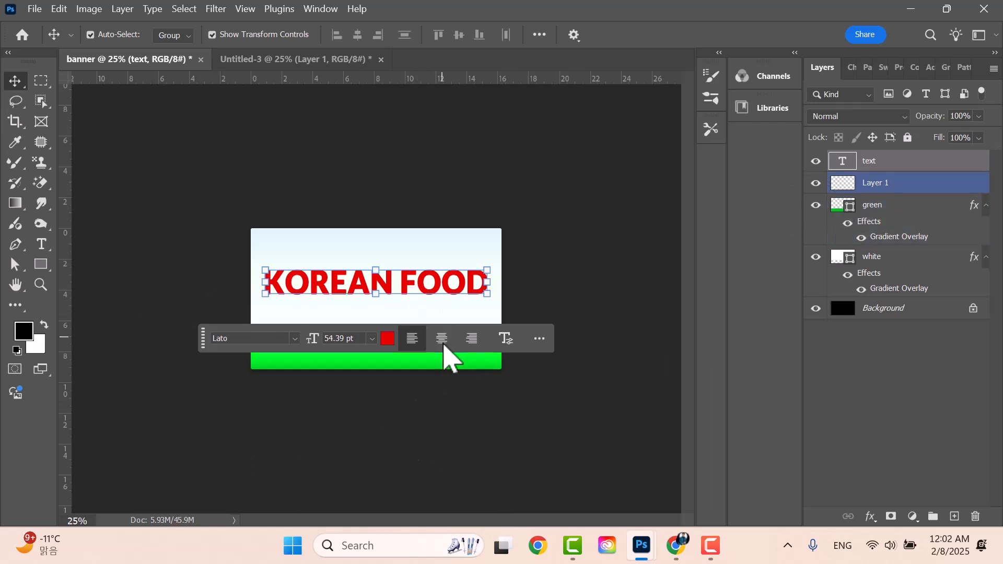
- Reposition the Layer 1 image with Free Transform, then add an empty Layer 2
{"action": "left_click", "coordinate": [870, 183]}
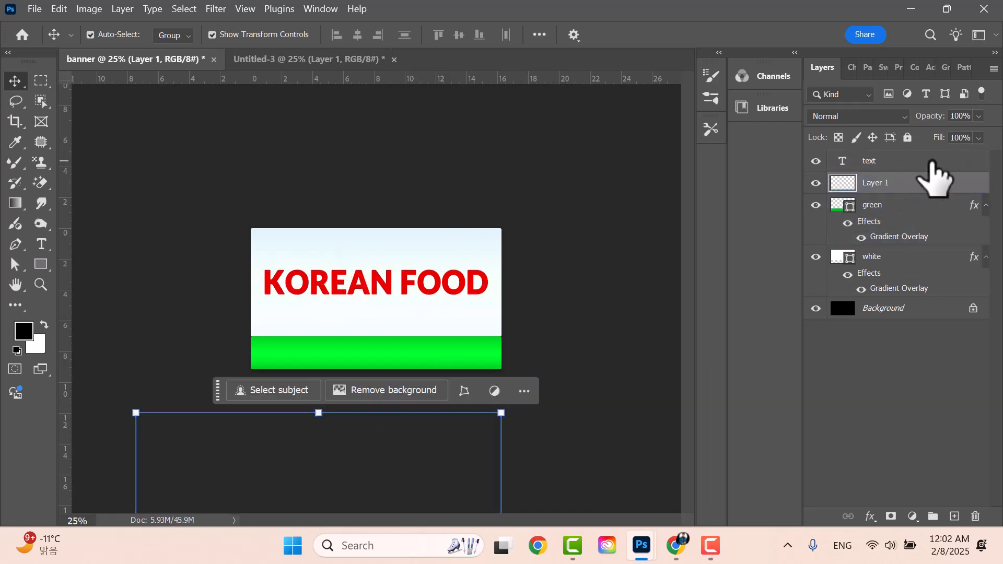
{"action": "key", "text": "ctrl"}
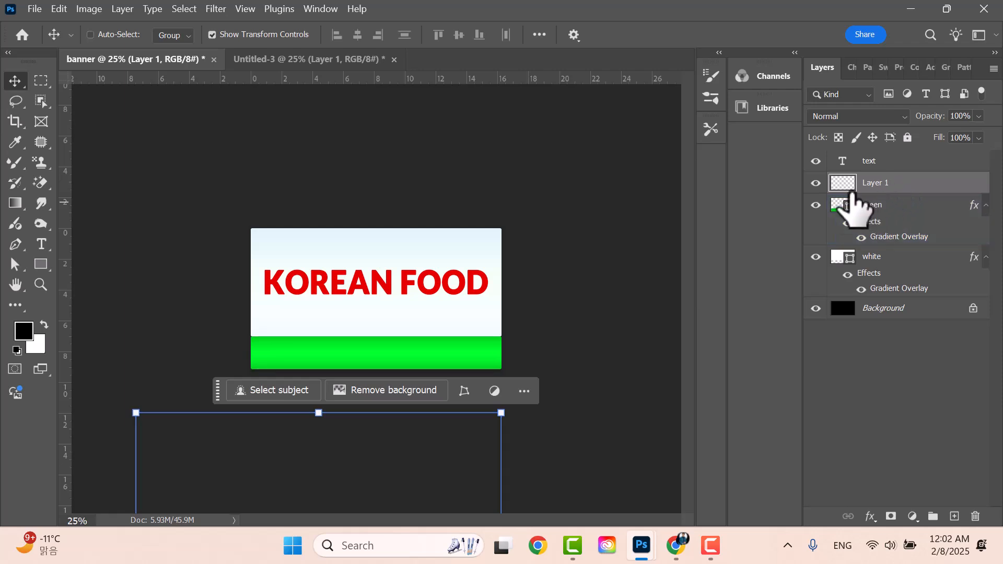
{"action": "key", "text": "ctrl+t"}
{"action": "left_click_drag", "start_coordinate": [321, 475], "coordinate": [383, 238]}
{"action": "left_click_drag", "start_coordinate": [473, 261], "coordinate": [445, 454]}
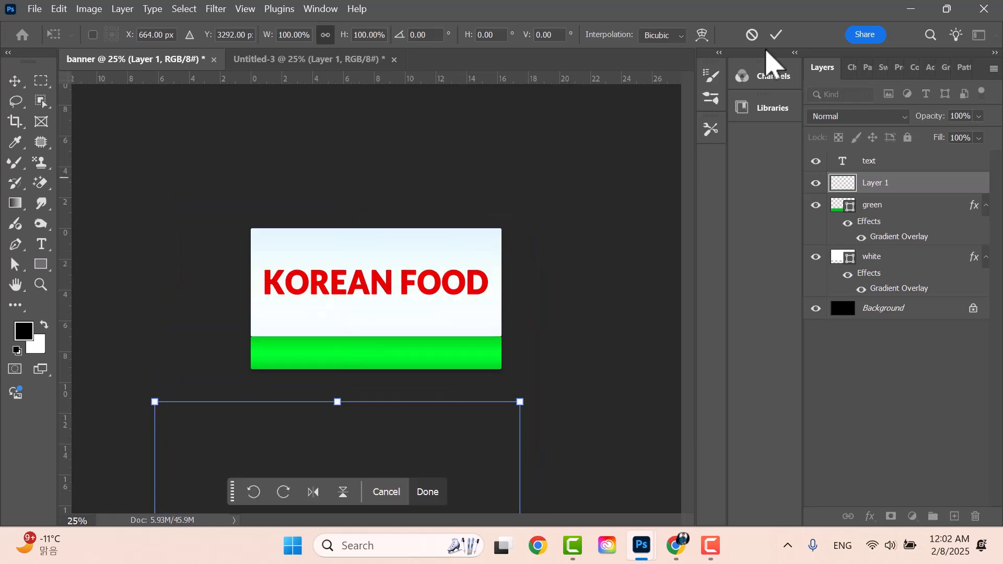
{"action": "left_click", "coordinate": [899, 166]}
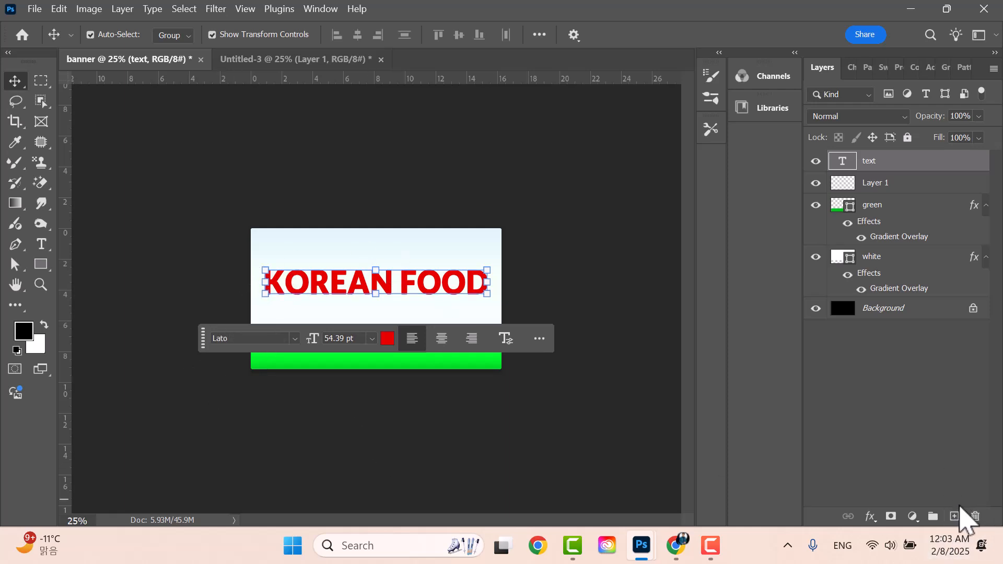
{"action": "left_click", "coordinate": [953, 517]}
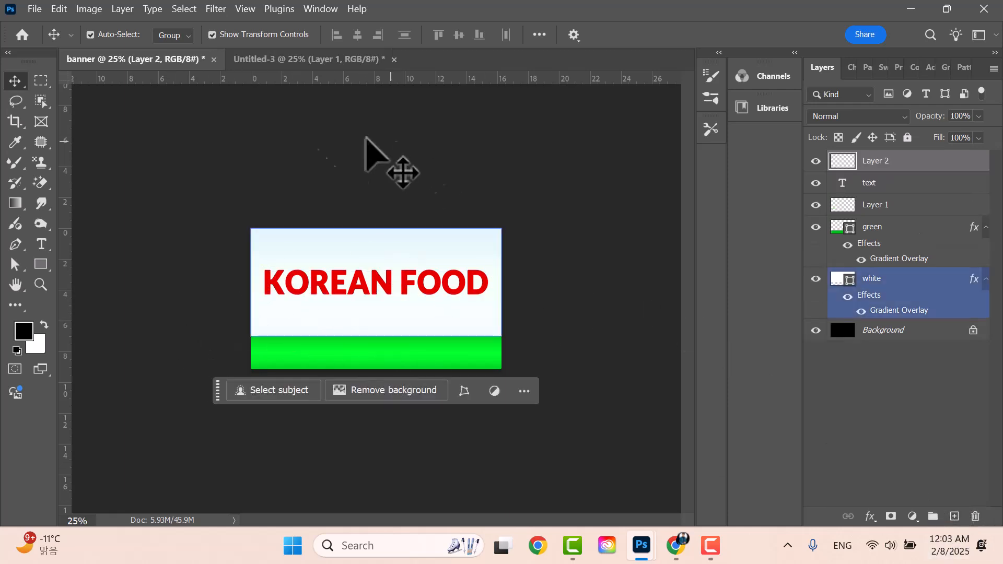
- Paste the tagline THE FOOD TASTE DELICIOUS as new text above KOREAN FOOD
{"action": "left_click", "coordinate": [41, 244]}
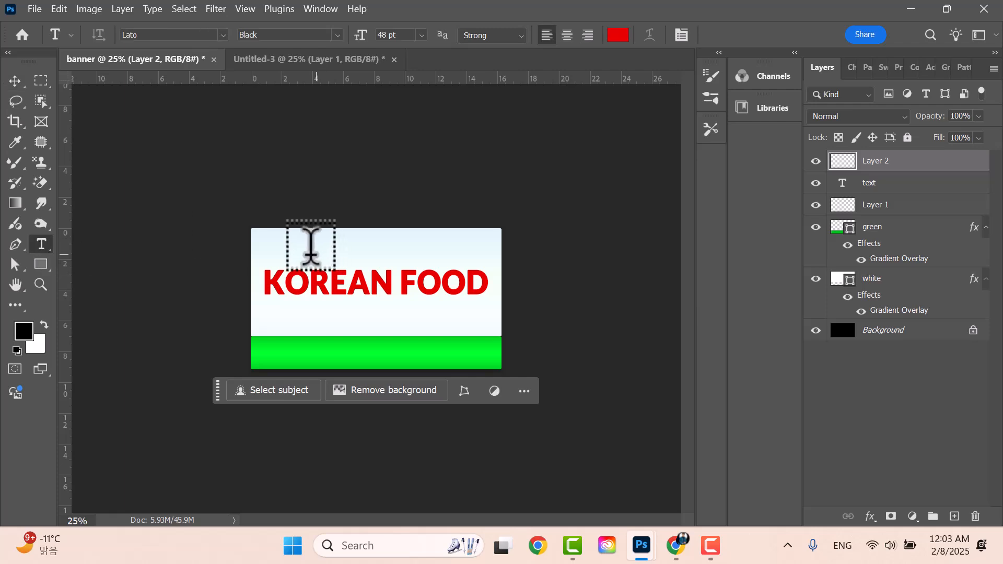
{"action": "left_click", "coordinate": [317, 240]}
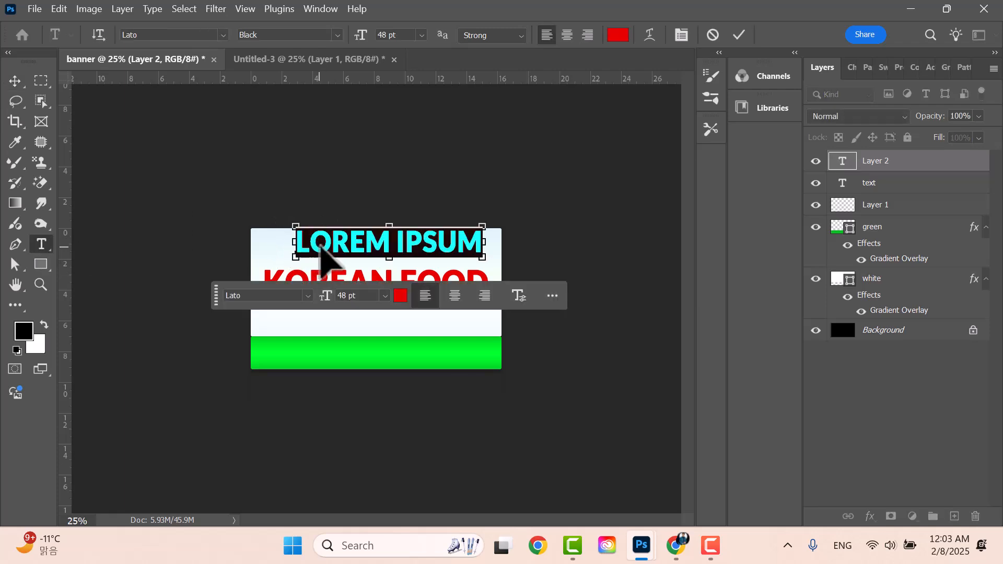
{"action": "key", "text": "ctrl+v"}
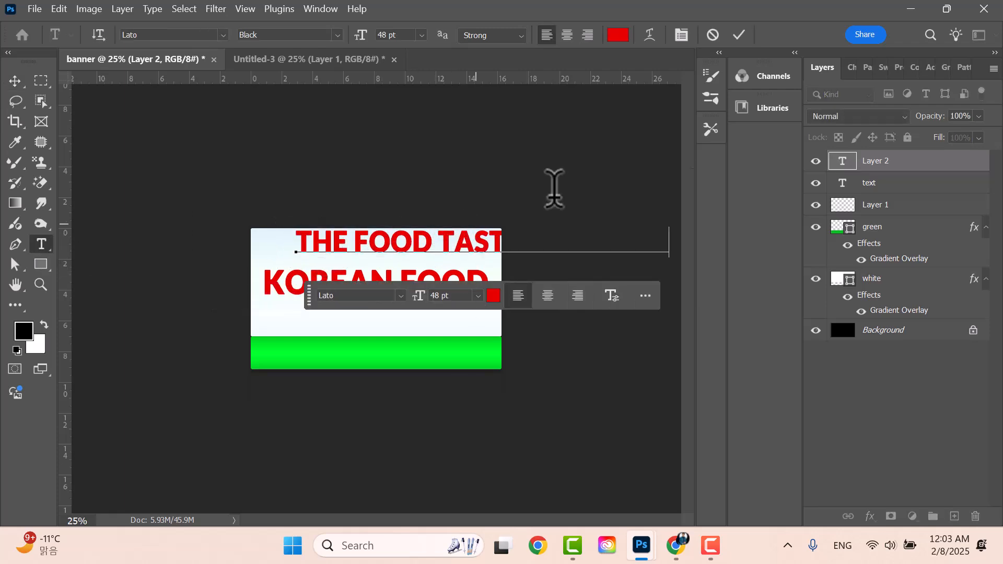
{"action": "left_click", "coordinate": [740, 35]}
- Shift the tagline left and shrink it to 24.84 pt to fit the banner
{"action": "left_click", "coordinate": [15, 81]}
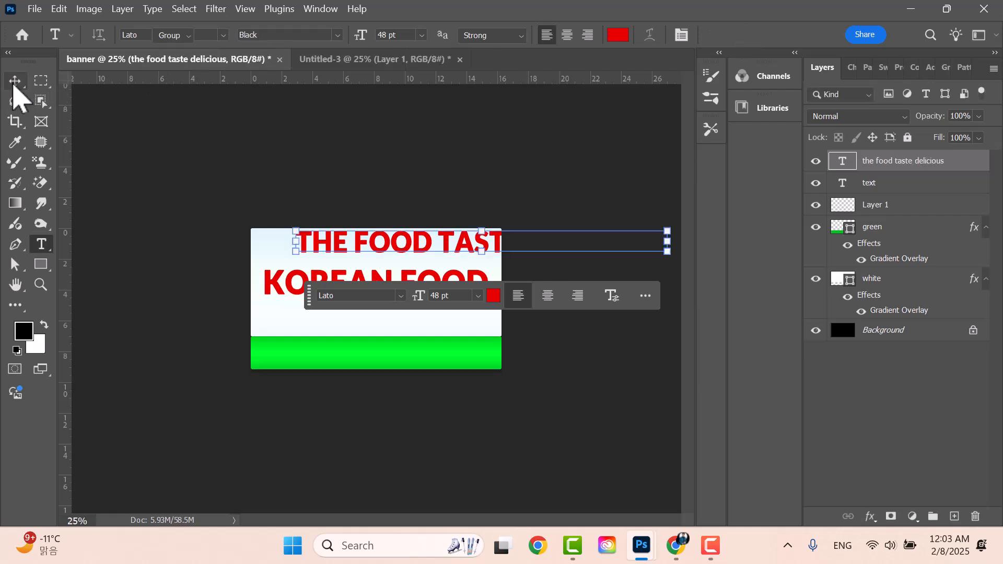
{"action": "mouse_move", "coordinate": [414, 257]}
{"action": "left_mouse_down"}
{"action": "mouse_move", "coordinate": [397, 251]}
{"action": "mouse_move", "coordinate": [406, 253]}
{"action": "left_mouse_up"}
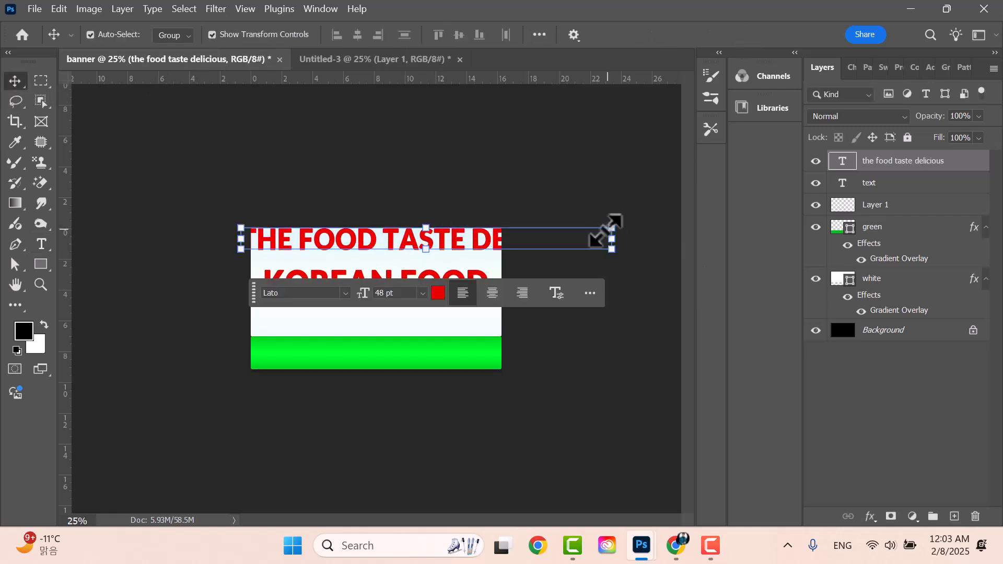
{"action": "left_click_drag", "start_coordinate": [612, 225], "coordinate": [450, 249]}
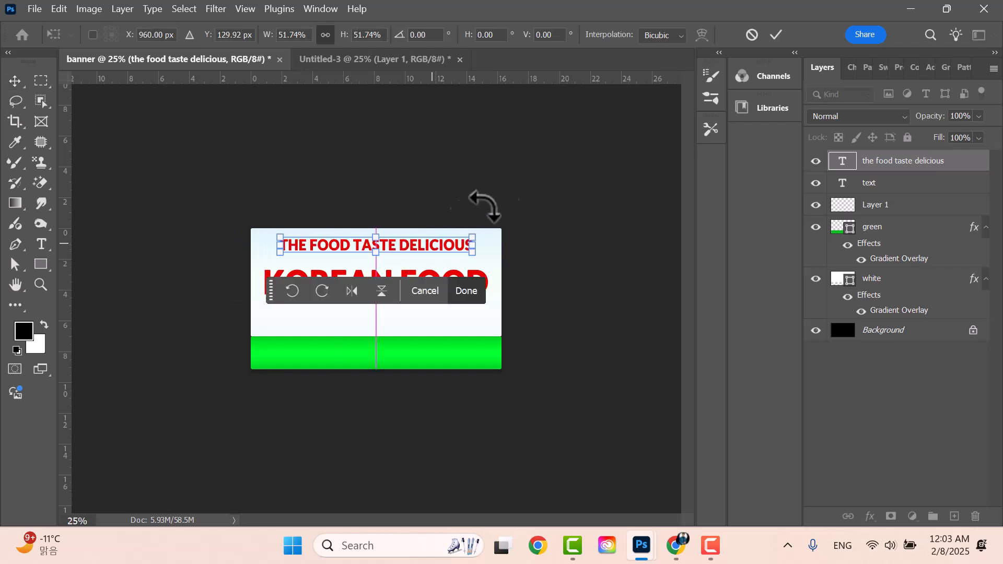
{"action": "left_click", "coordinate": [777, 36]}
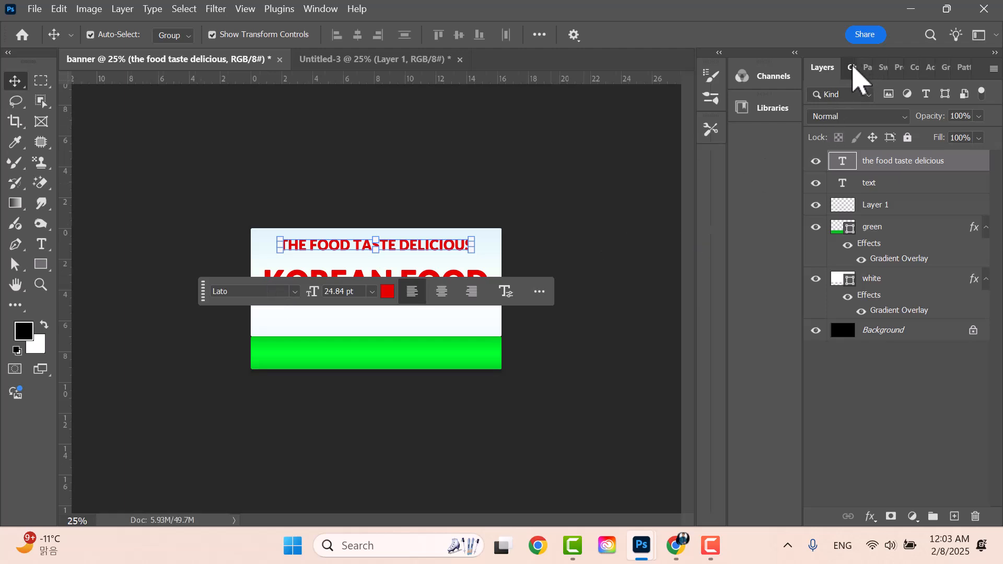
- Set the tagline's font to Railway Regular
{"action": "left_click", "coordinate": [853, 67]}
{"action": "type", "text": "rail"}
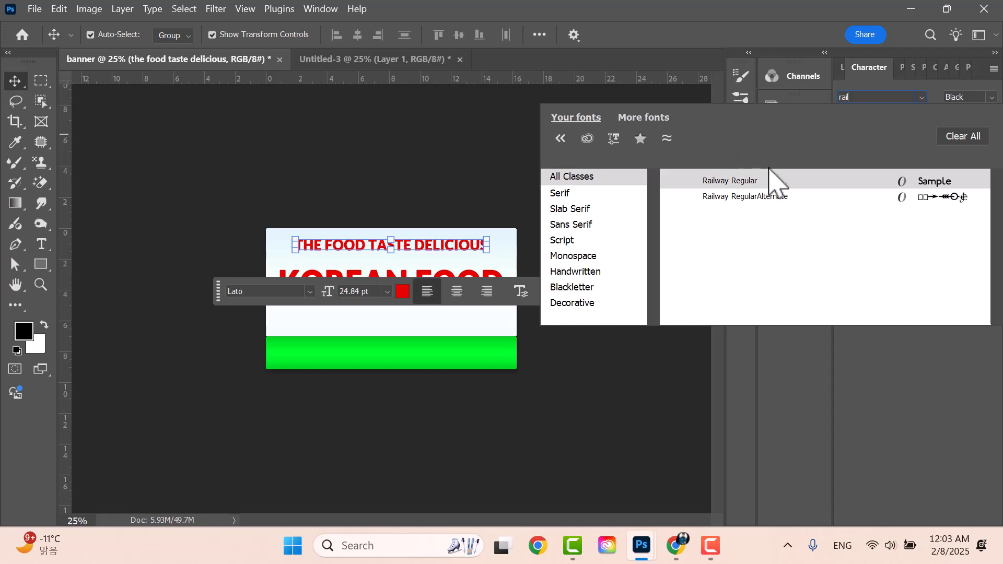
{"action": "left_click", "coordinate": [768, 181]}
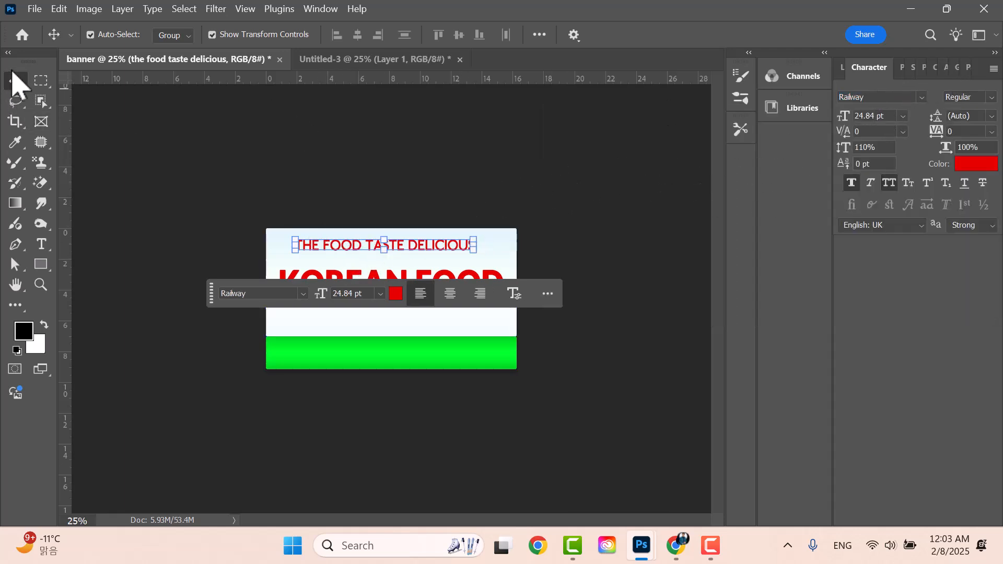
- Move the tagline slightly down so it sits just above KOREAN FOOD
{"action": "left_click", "coordinate": [392, 152]}
{"action": "left_click", "coordinate": [396, 249]}
{"action": "left_click_drag", "start_coordinate": [429, 244], "coordinate": [434, 252]}
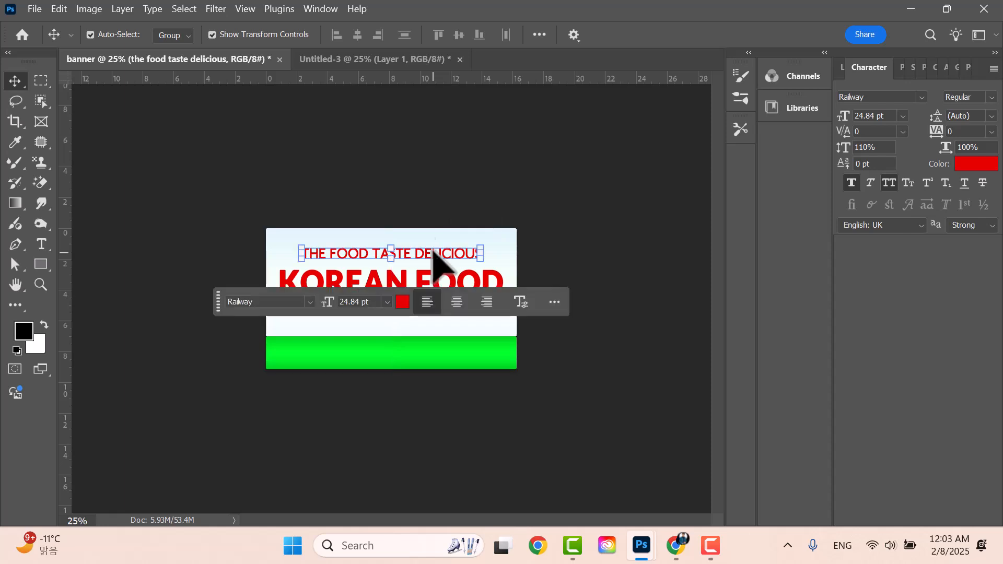
{"action": "left_click", "coordinate": [572, 196]}
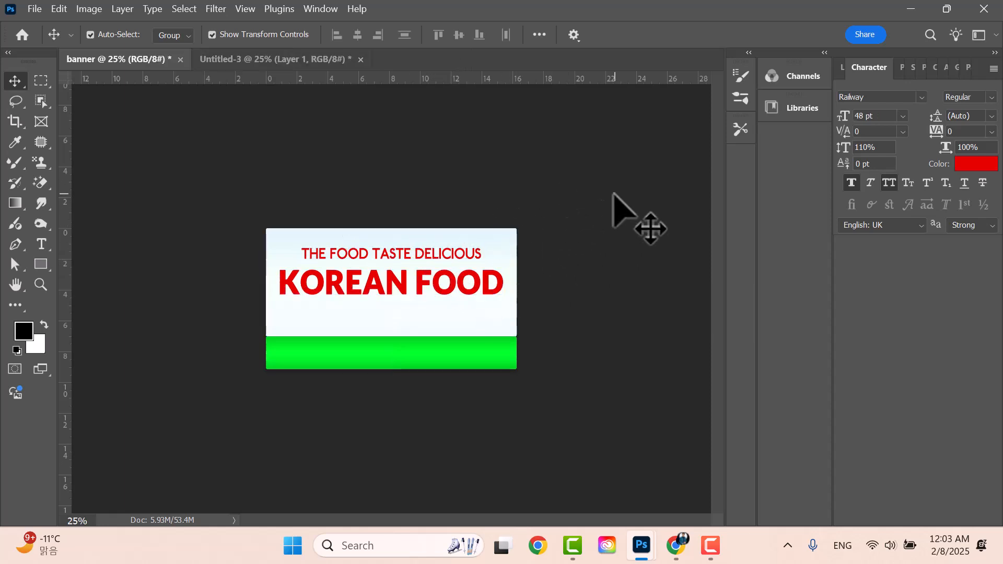
- Stretch KOREAN FOOD to 120% vertical scale
{"action": "left_click", "coordinate": [435, 292]}
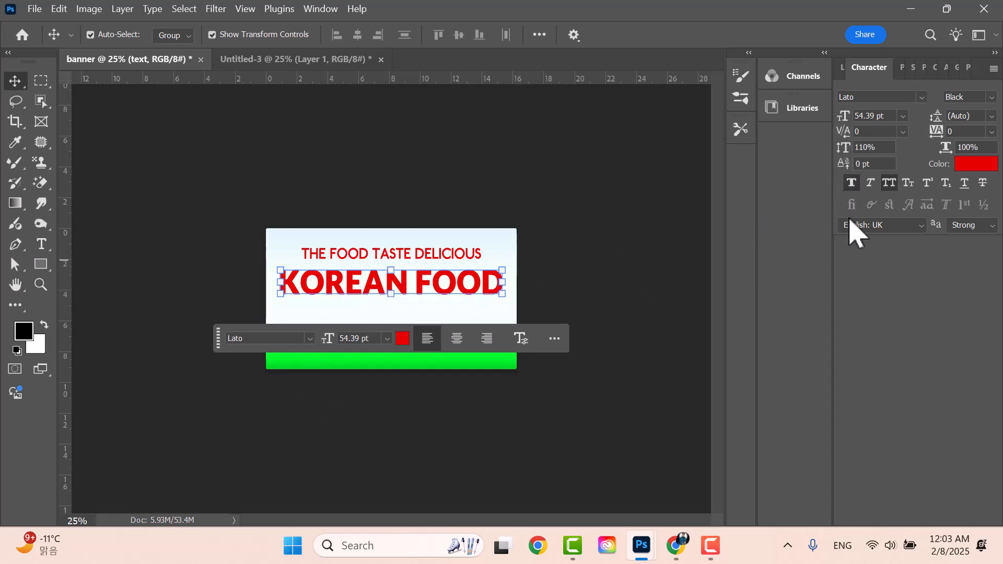
{"action": "left_click_drag", "start_coordinate": [845, 149], "coordinate": [859, 148]}
{"action": "left_click", "coordinate": [683, 199]}
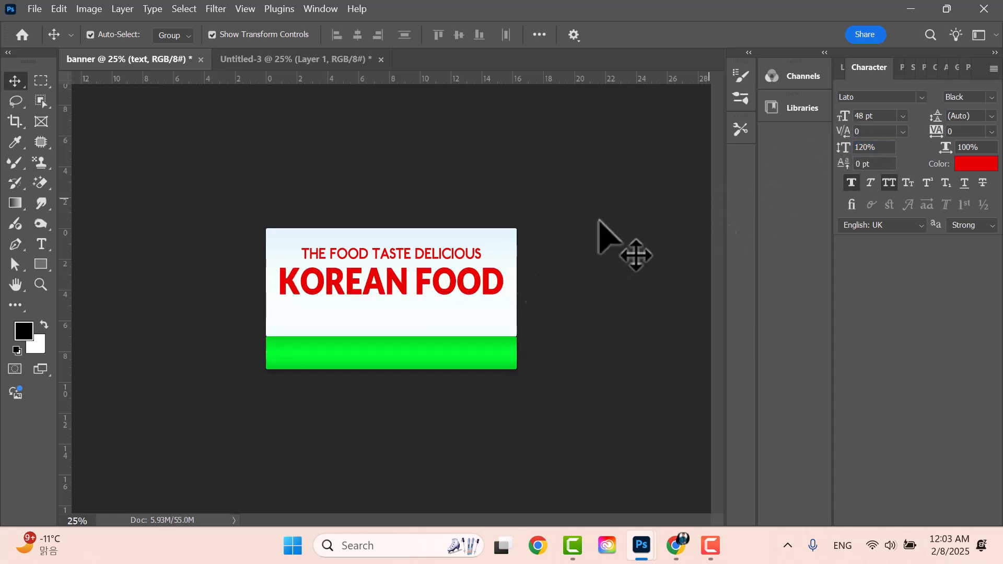
- Reposition KOREAN FOOD and the tagline, leaving a small gap between them
{"action": "left_click", "coordinate": [428, 283]}
{"action": "left_click_drag", "start_coordinate": [427, 283], "coordinate": [429, 289]}
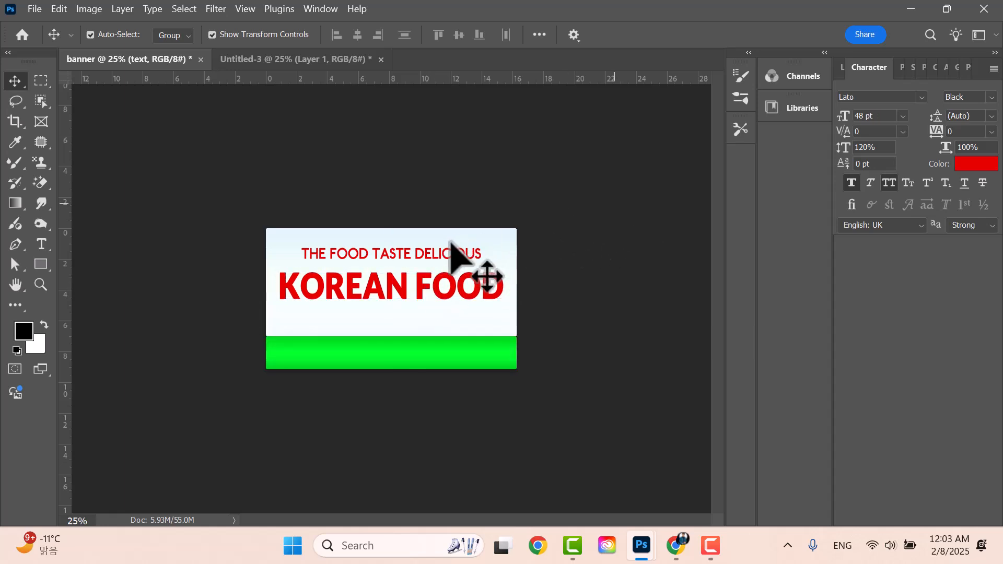
{"action": "left_click", "coordinate": [439, 253]}
{"action": "left_click_drag", "start_coordinate": [439, 254], "coordinate": [440, 267]}
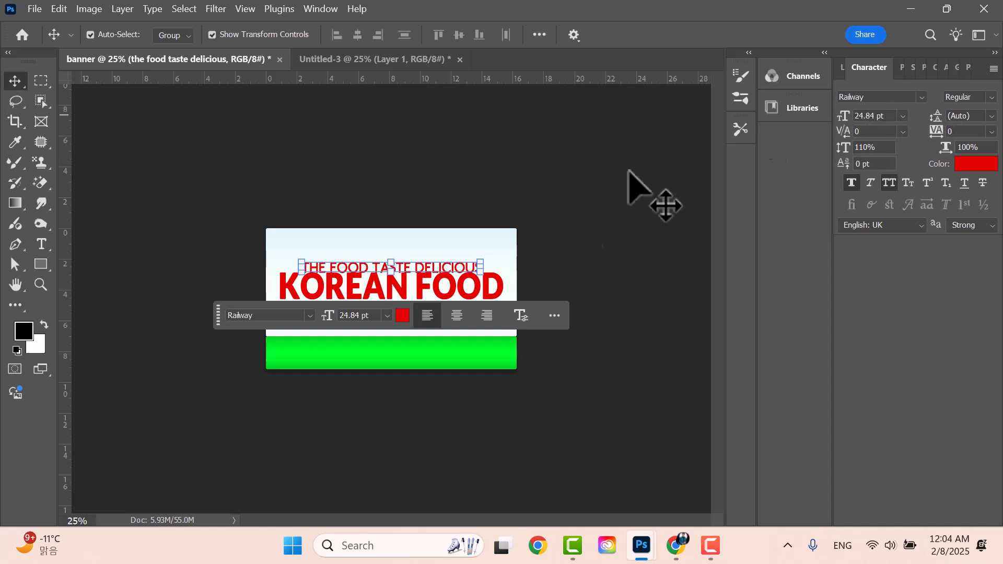
{"action": "left_click_drag", "start_coordinate": [436, 277], "coordinate": [428, 257]}
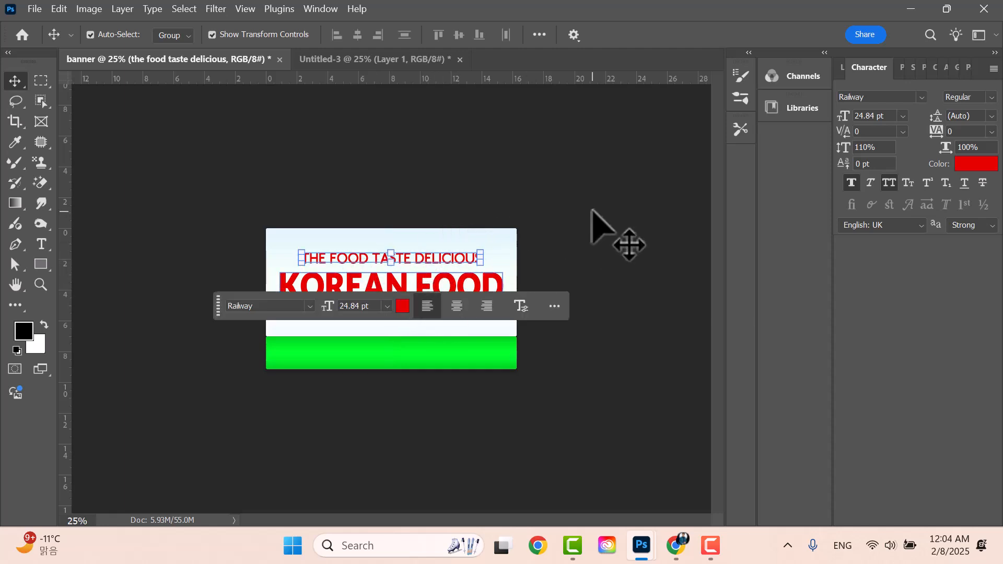
{"action": "left_click", "coordinate": [452, 295]}
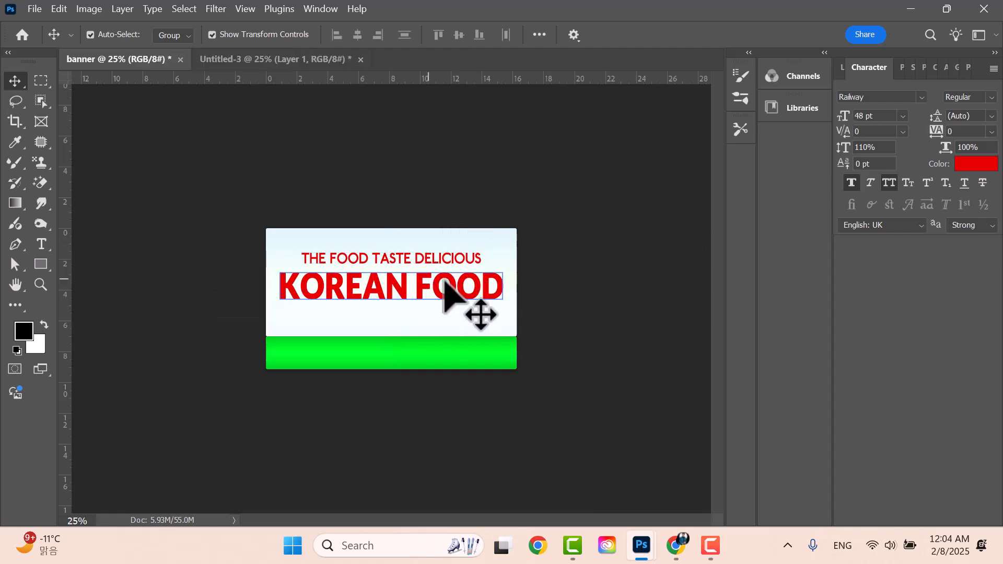
{"action": "left_click", "coordinate": [446, 259]}
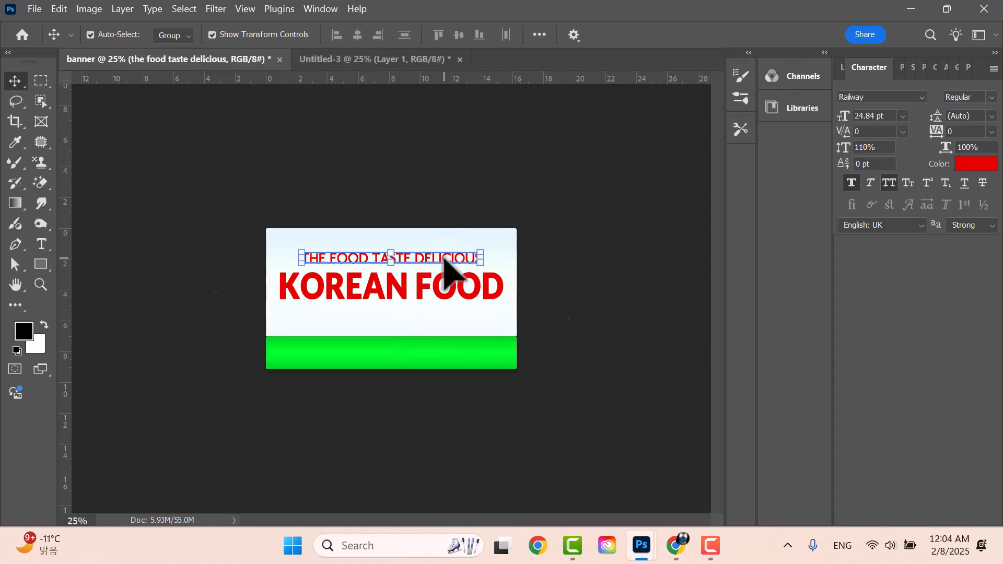
- Colour the tagline with green sampled from the bottom band
{"action": "left_click", "coordinate": [975, 166]}
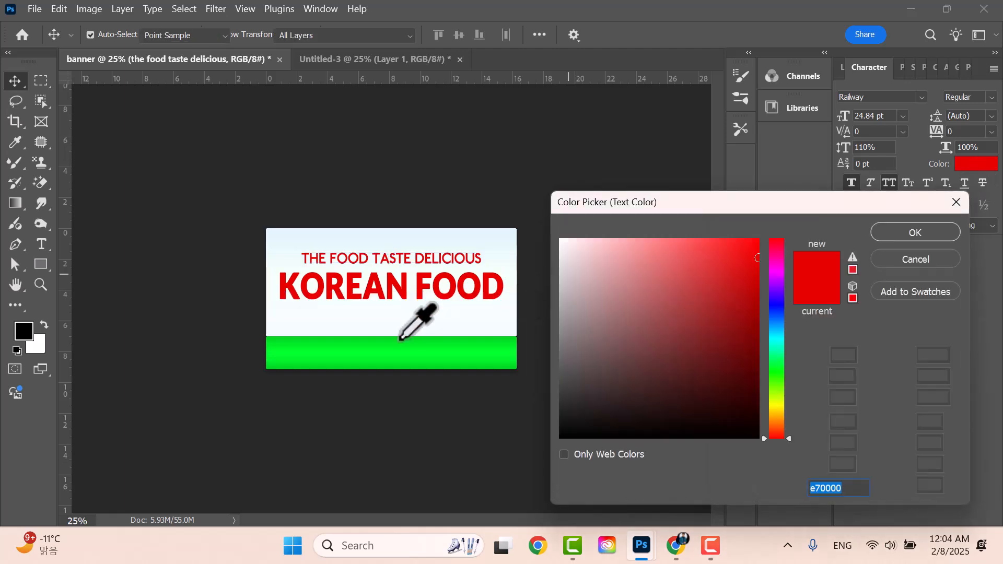
{"action": "left_click", "coordinate": [464, 338]}
{"action": "left_click", "coordinate": [462, 340]}
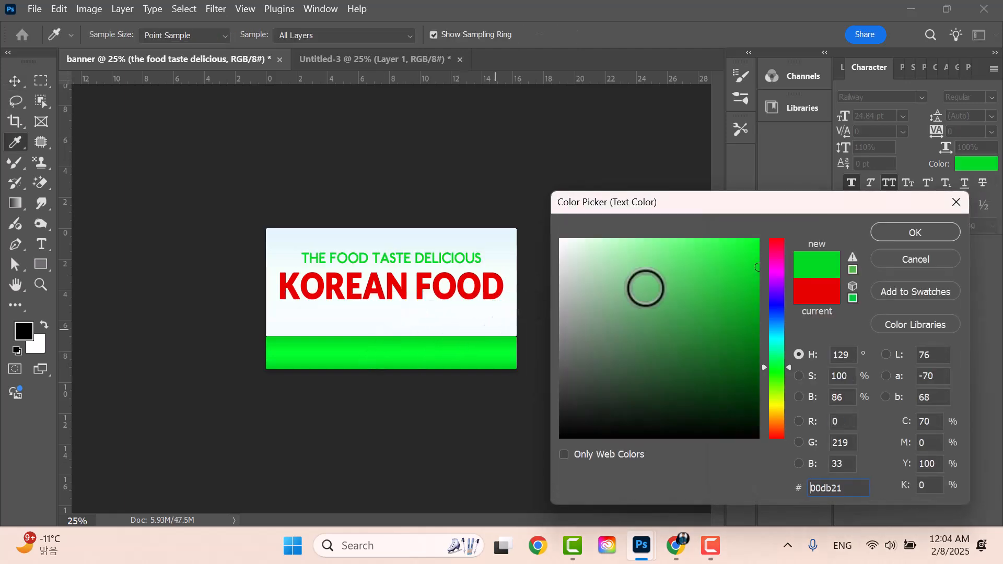
{"action": "left_click", "coordinate": [909, 232]}
{"action": "left_click", "coordinate": [702, 227]}
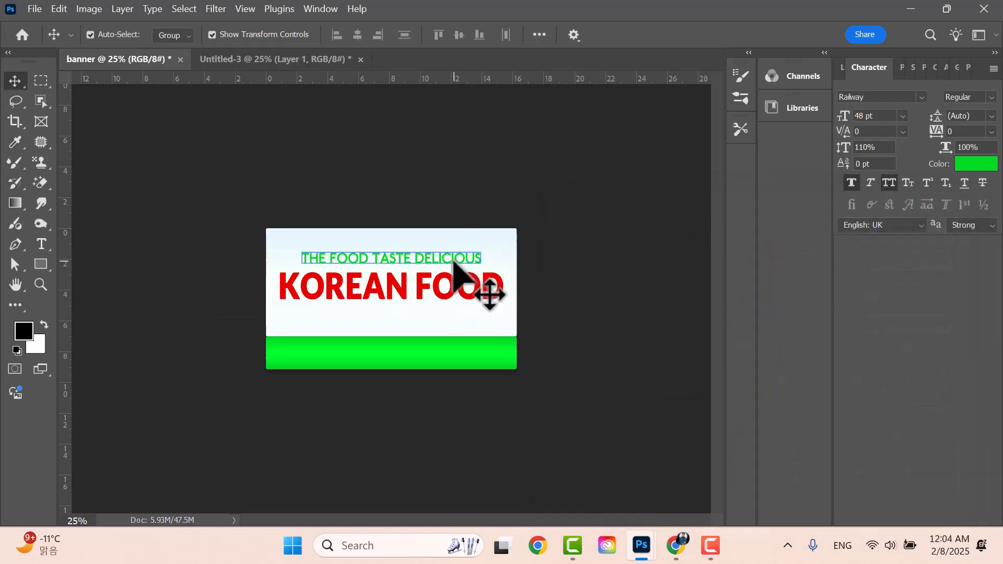
- Refine the tagline's green to #00c31d in the Color Picker
{"action": "left_click", "coordinate": [456, 261]}
{"action": "left_click", "coordinate": [973, 165]}
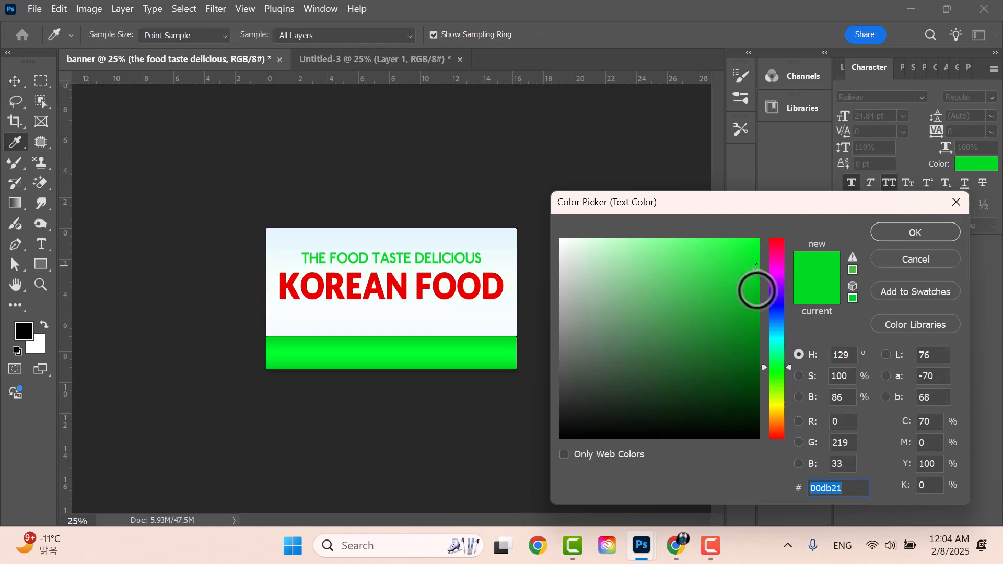
{"action": "mouse_move", "coordinate": [742, 314]}
{"action": "left_mouse_down"}
{"action": "mouse_move", "coordinate": [753, 275]}
{"action": "mouse_move", "coordinate": [764, 278]}
{"action": "mouse_move", "coordinate": [758, 289]}
{"action": "left_mouse_up"}
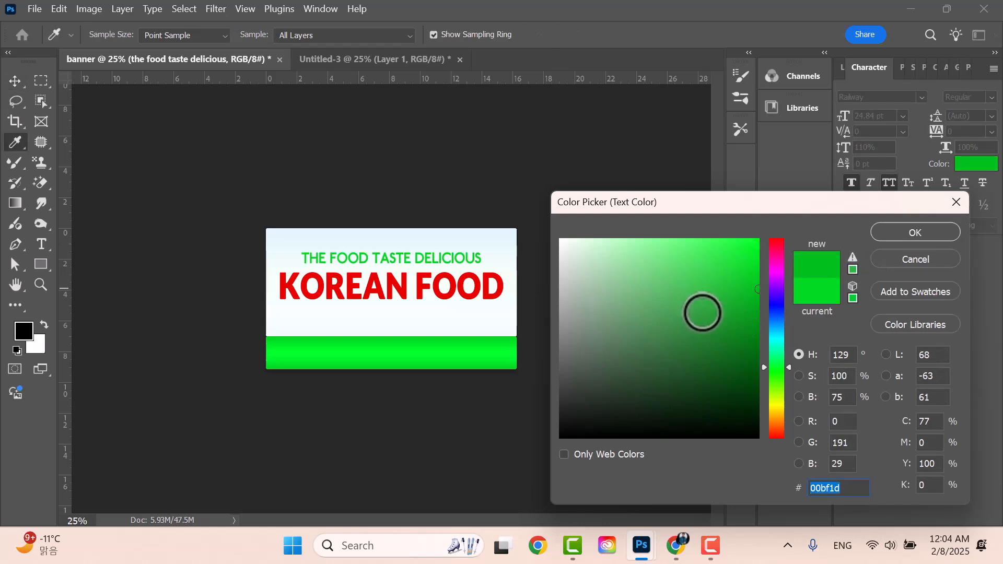
{"action": "left_click_drag", "start_coordinate": [703, 313], "coordinate": [814, 351]}
{"action": "left_click_drag", "start_coordinate": [724, 345], "coordinate": [844, 352]}
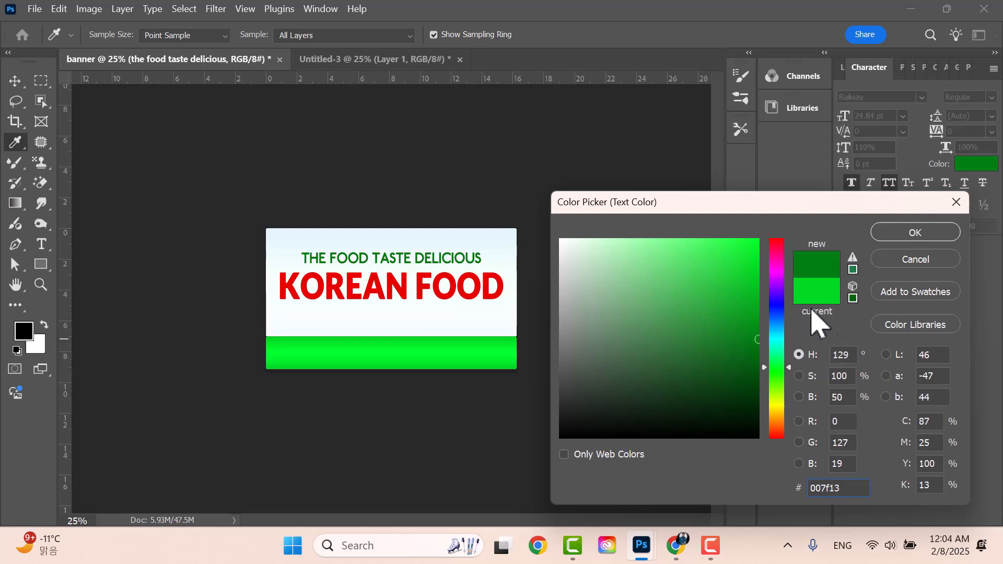
{"action": "left_click", "coordinate": [756, 309]}
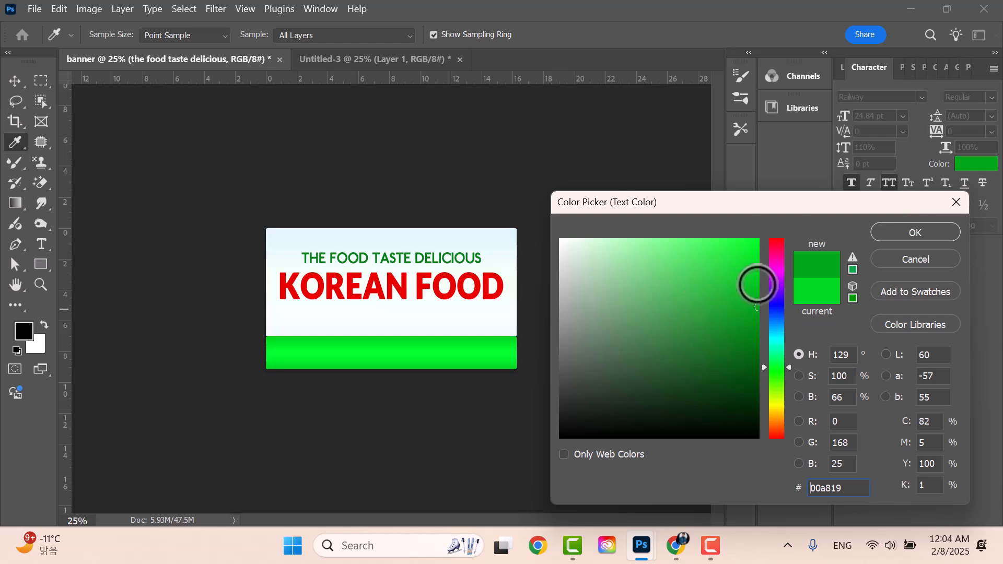
{"action": "left_click", "coordinate": [758, 286]}
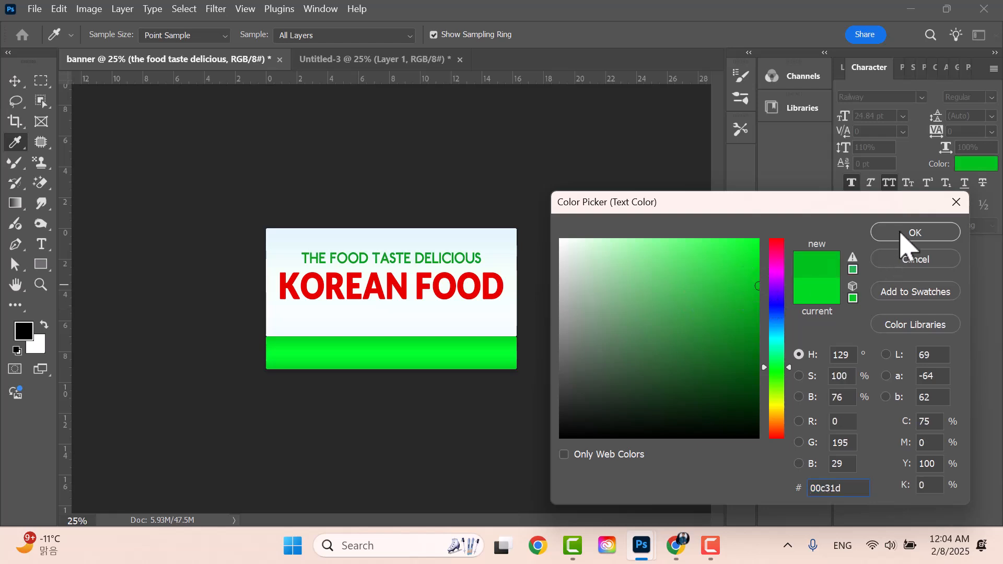
{"action": "left_click", "coordinate": [914, 233]}
{"action": "left_click", "coordinate": [636, 231]}
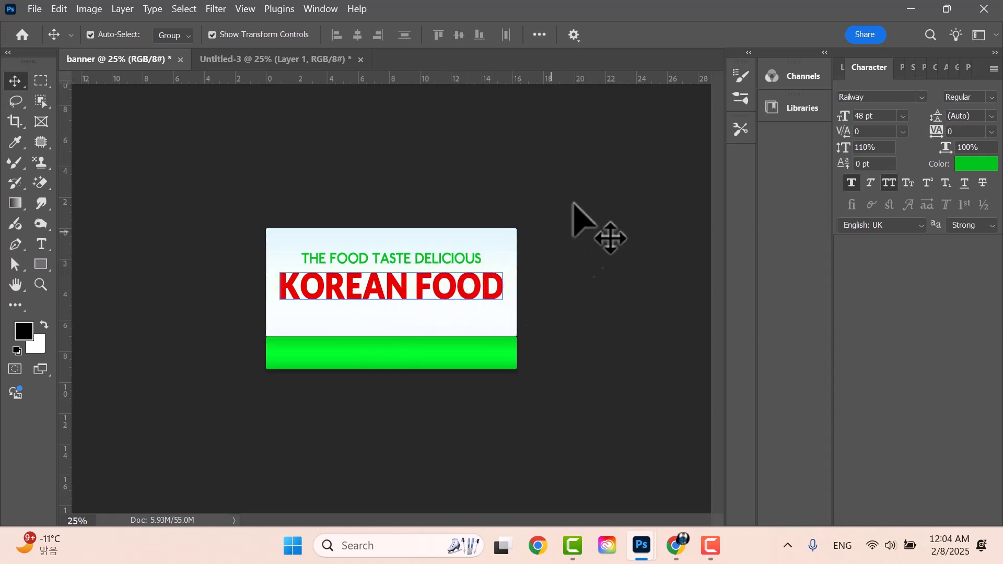
- Select Layer 1 and reposition its image relative to the banner
{"action": "left_click", "coordinate": [843, 69]}
{"action": "left_click", "coordinate": [894, 183]}
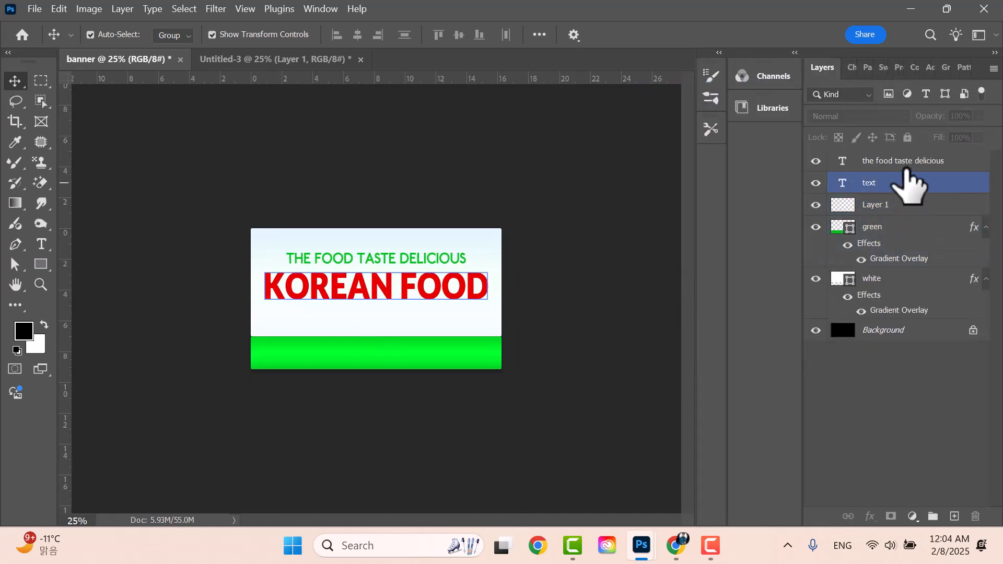
{"action": "left_click", "coordinate": [887, 205]}
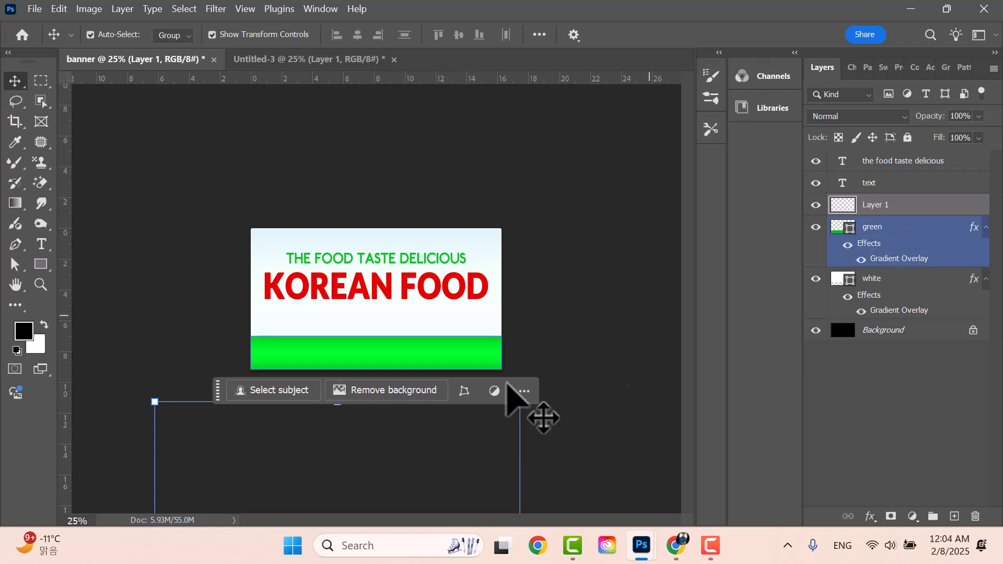
{"action": "left_click_drag", "start_coordinate": [404, 456], "coordinate": [405, 517]}
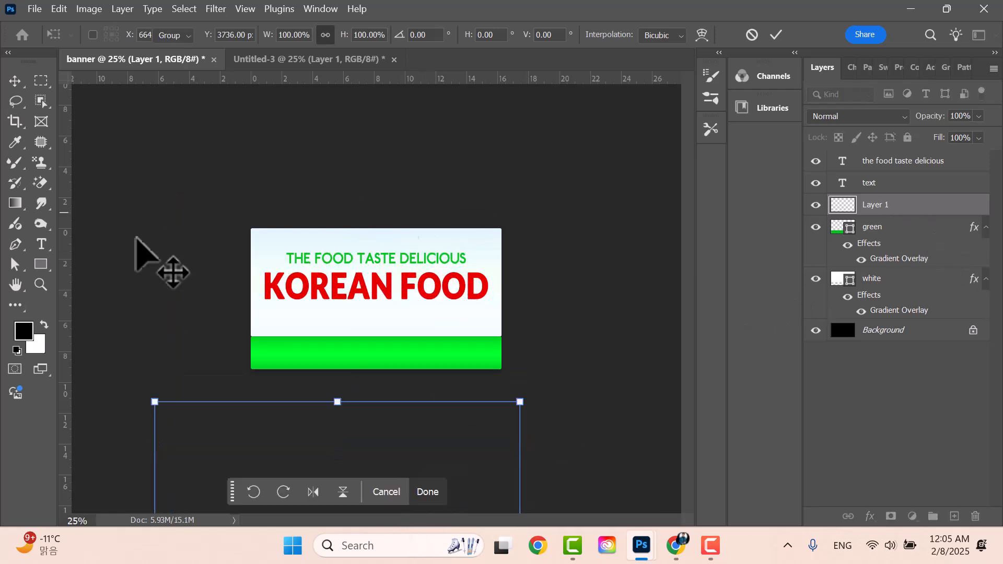
{"action": "key", "text": "Return"}
- Type the TEL. phone number line in 48 pt green Railway across the bottom band
{"action": "left_click", "coordinate": [41, 246]}
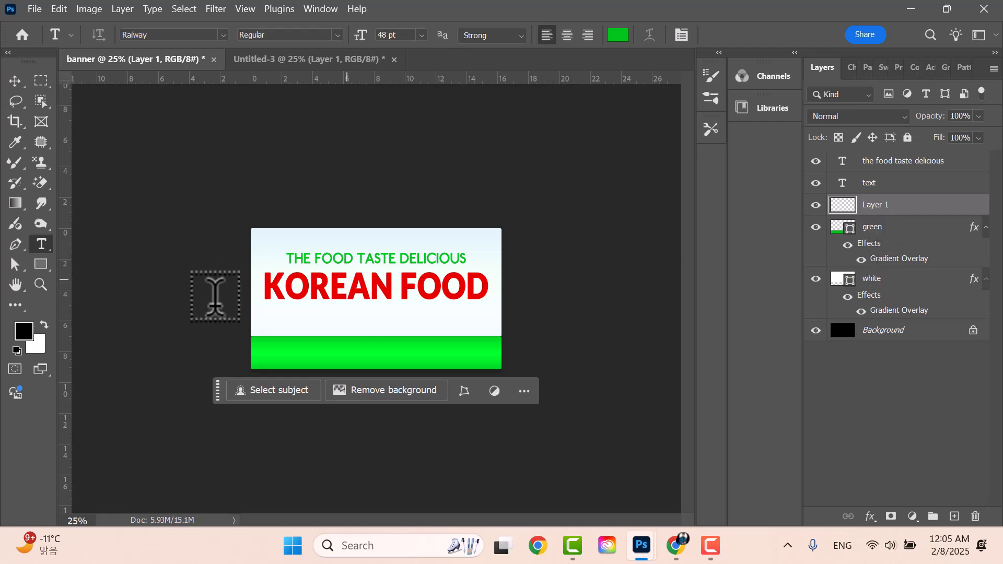
{"action": "left_click", "coordinate": [274, 351]}
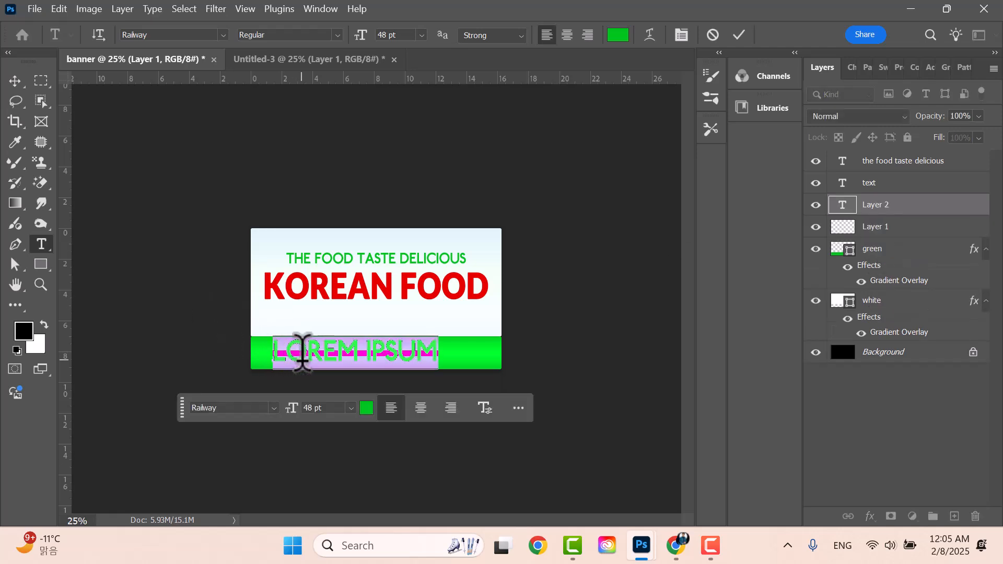
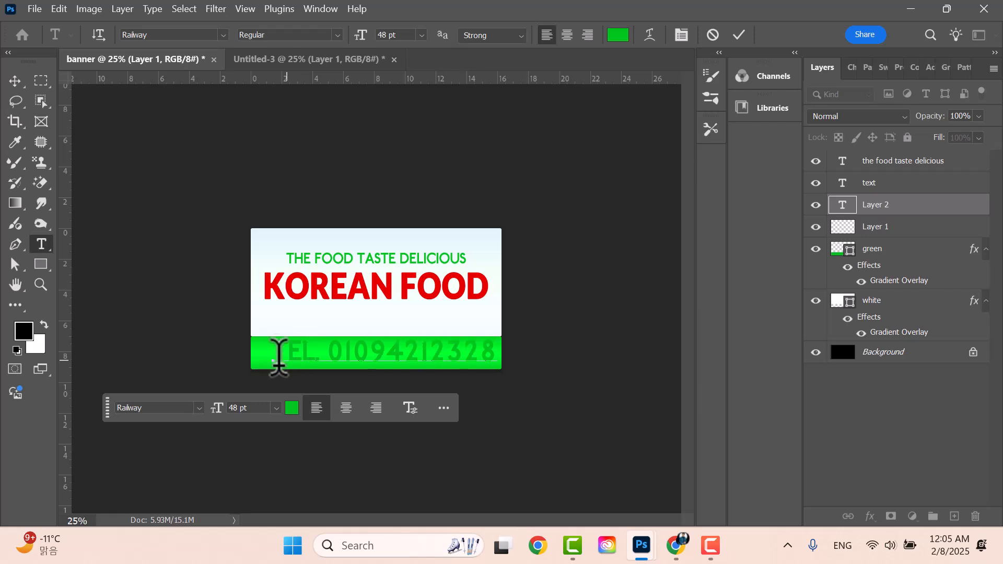
{"action": "left_click", "coordinate": [738, 35]}
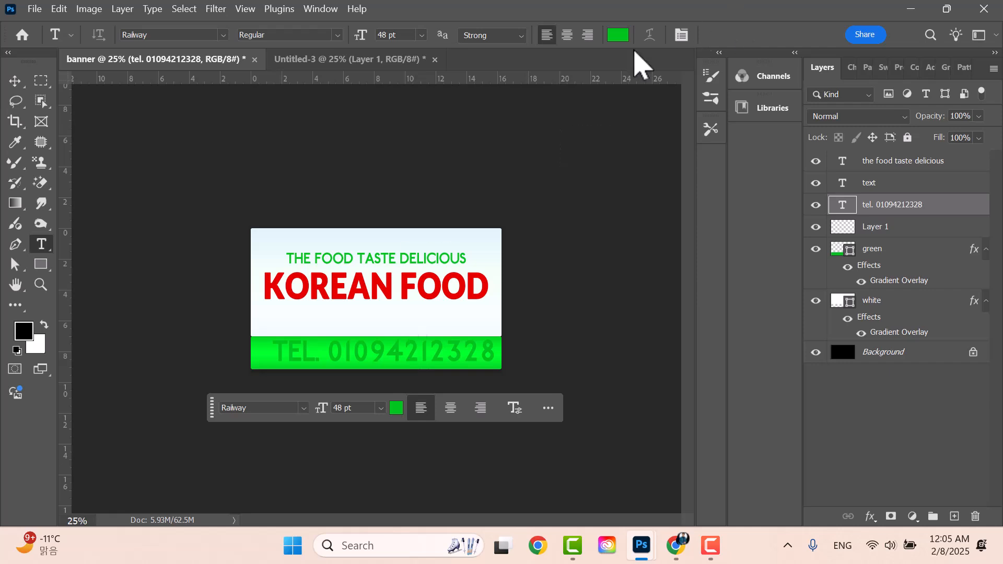
- Colour the phone number text pure white (#ffffff) after trying red, black and yellow
{"action": "left_click", "coordinate": [618, 35]}
{"action": "left_click", "coordinate": [778, 257]}
{"action": "mouse_move", "coordinate": [789, 258]}
{"action": "left_mouse_down"}
{"action": "mouse_move", "coordinate": [795, 239]}
{"action": "mouse_move", "coordinate": [780, 236]}
{"action": "left_mouse_up"}
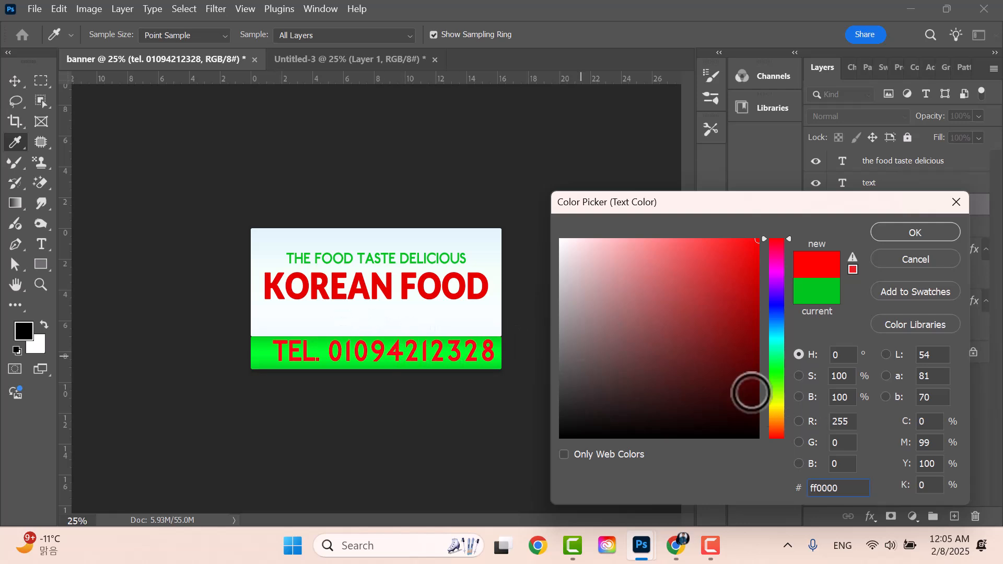
{"action": "left_click", "coordinate": [758, 328]}
{"action": "left_click_drag", "start_coordinate": [741, 316], "coordinate": [759, 290]}
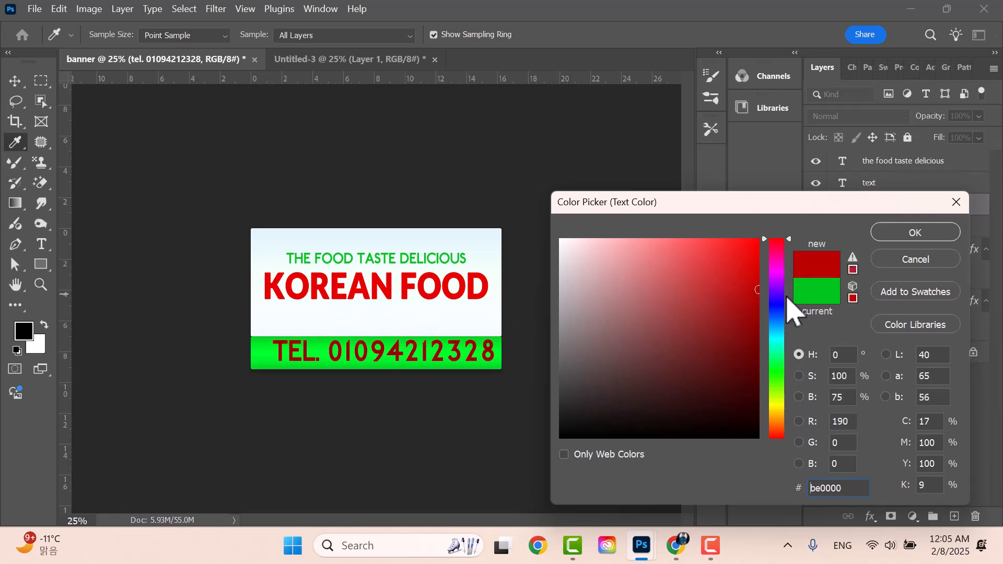
{"action": "left_click_drag", "start_coordinate": [711, 314], "coordinate": [536, 446]}
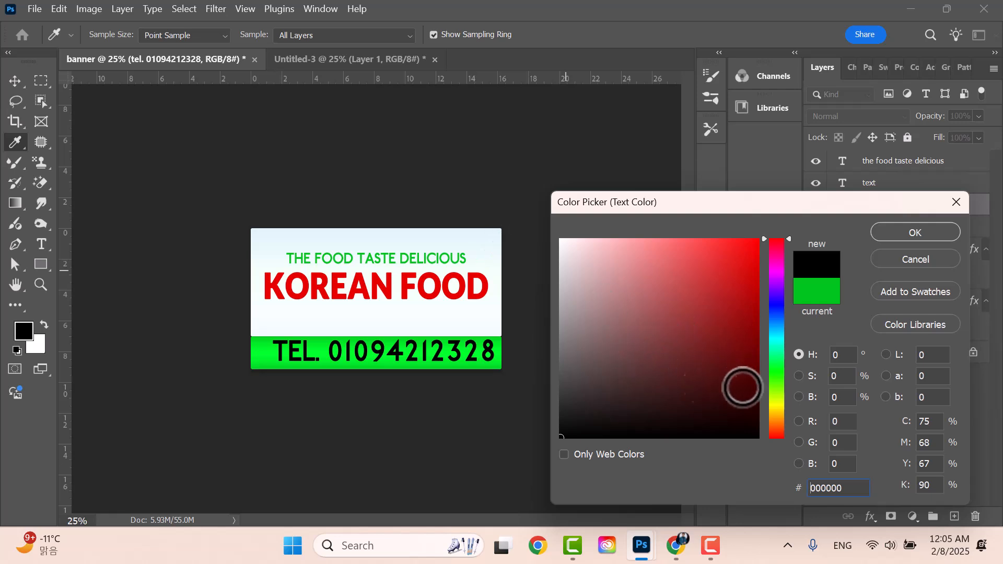
{"action": "left_click", "coordinate": [778, 407]}
{"action": "left_click_drag", "start_coordinate": [730, 307], "coordinate": [815, 220]}
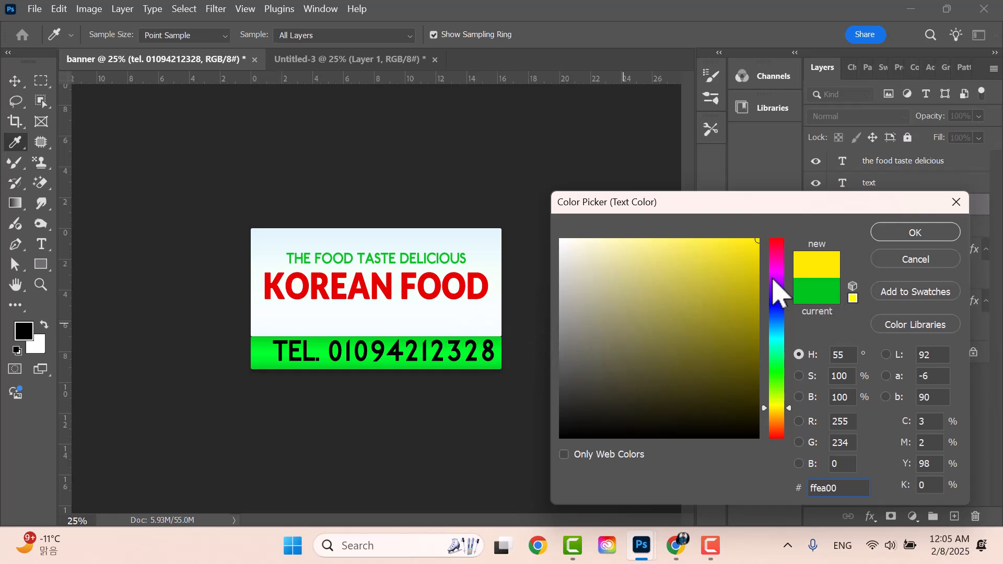
{"action": "left_click_drag", "start_coordinate": [747, 271], "coordinate": [812, 242]}
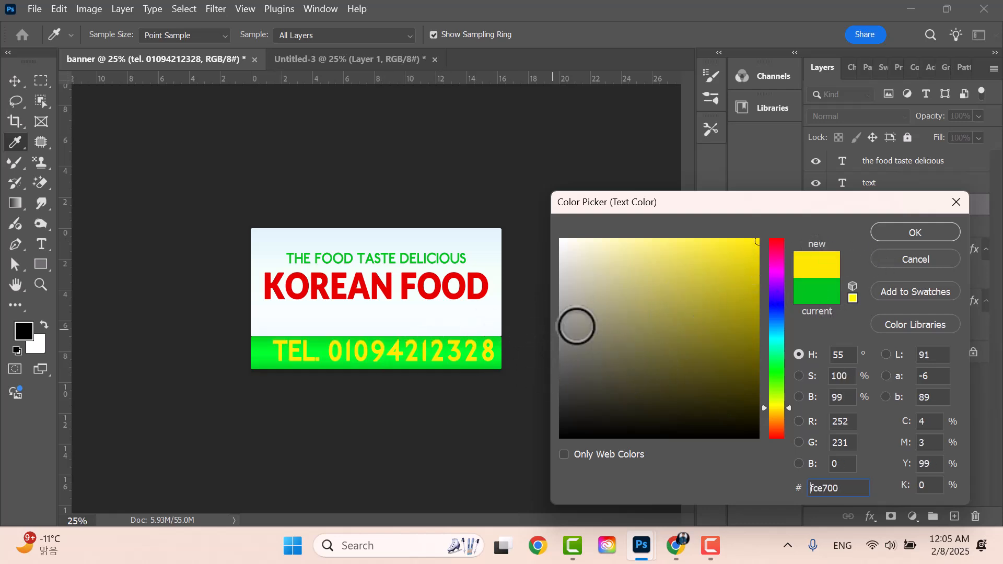
{"action": "left_click_drag", "start_coordinate": [620, 317], "coordinate": [501, 198]}
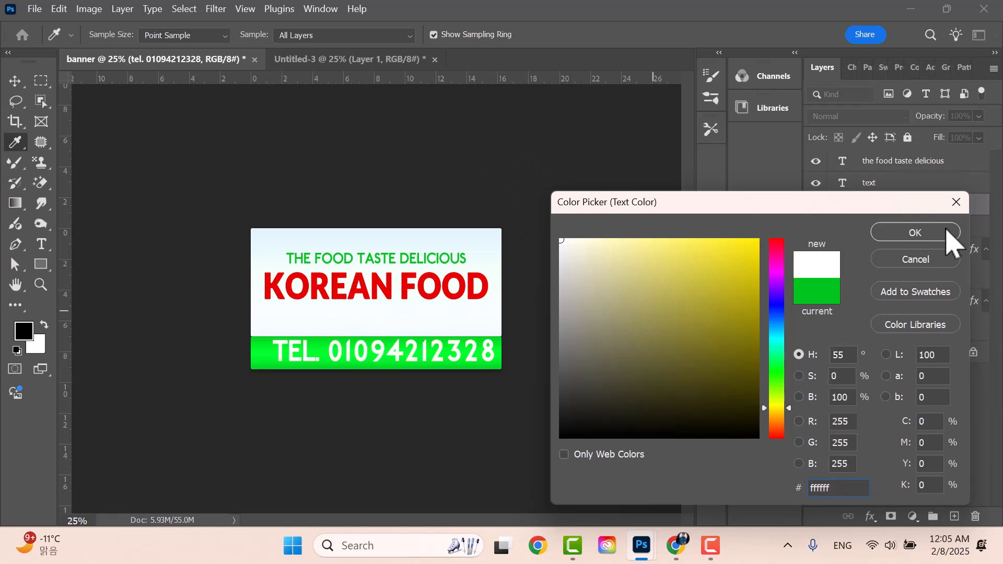
{"action": "left_click", "coordinate": [920, 233]}
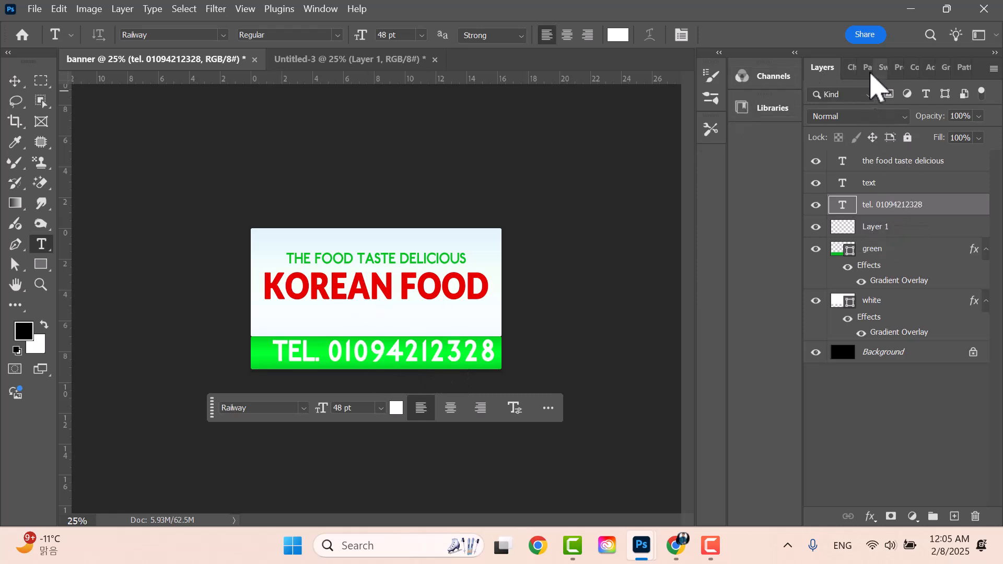
- Turn off Faux Bold on the phone number, keep All Caps on, and nudge it slightly down
{"action": "left_click", "coordinate": [853, 69]}
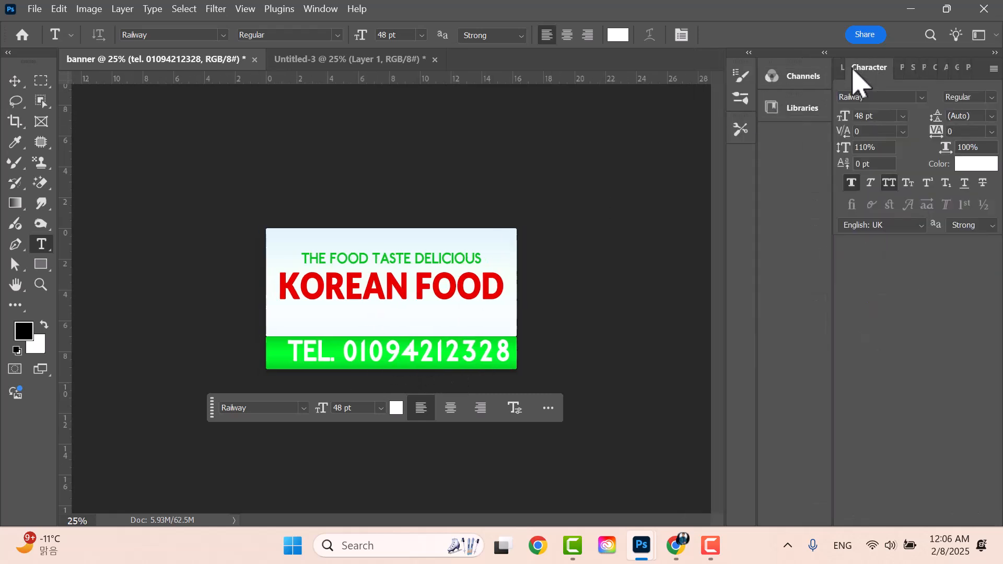
{"action": "left_click", "coordinate": [852, 184]}
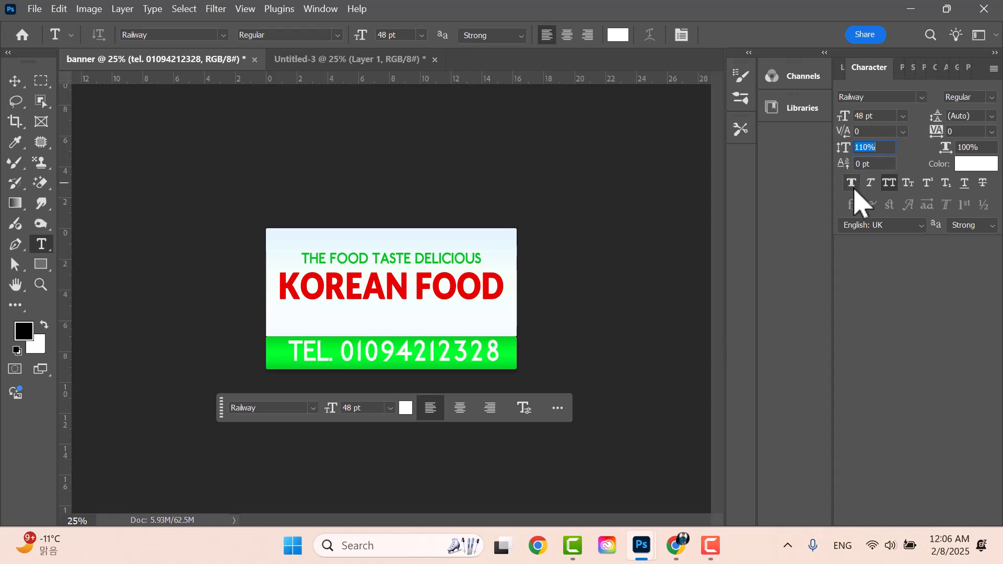
{"action": "left_click", "coordinate": [892, 186]}
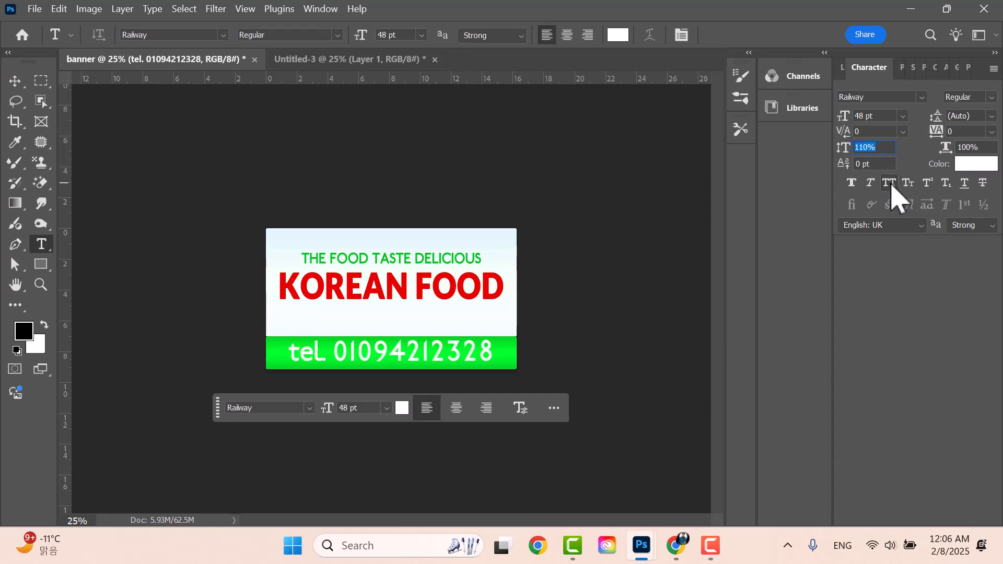
{"action": "left_click", "coordinate": [892, 186]}
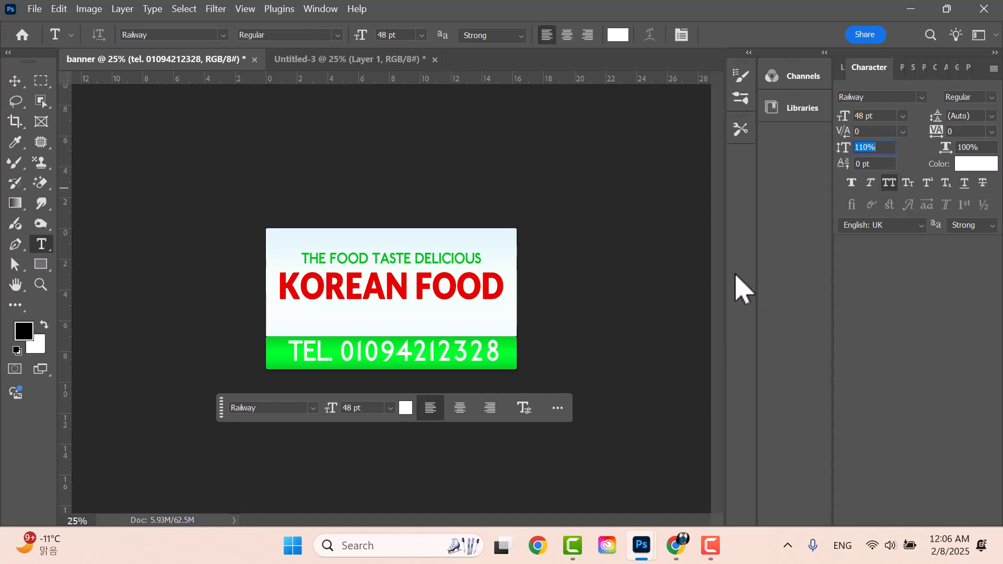
{"action": "left_click", "coordinate": [16, 82]}
{"action": "left_click_drag", "start_coordinate": [441, 351], "coordinate": [438, 358]}
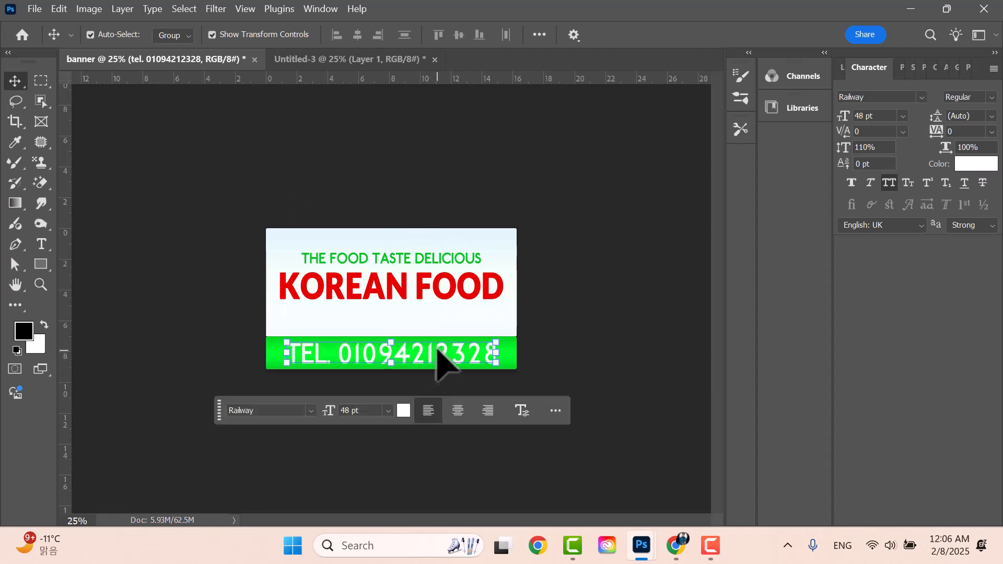
- Align the phone number's horizontal centre with the green band layer
{"action": "left_click", "coordinate": [844, 68]}
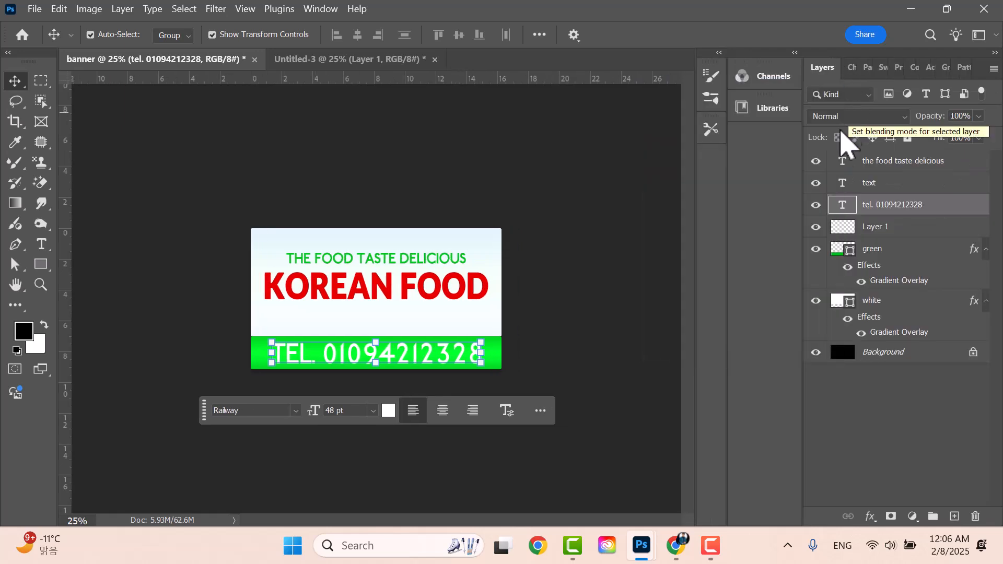
{"action": "left_click_drag", "start_coordinate": [457, 356], "coordinate": [472, 356]}
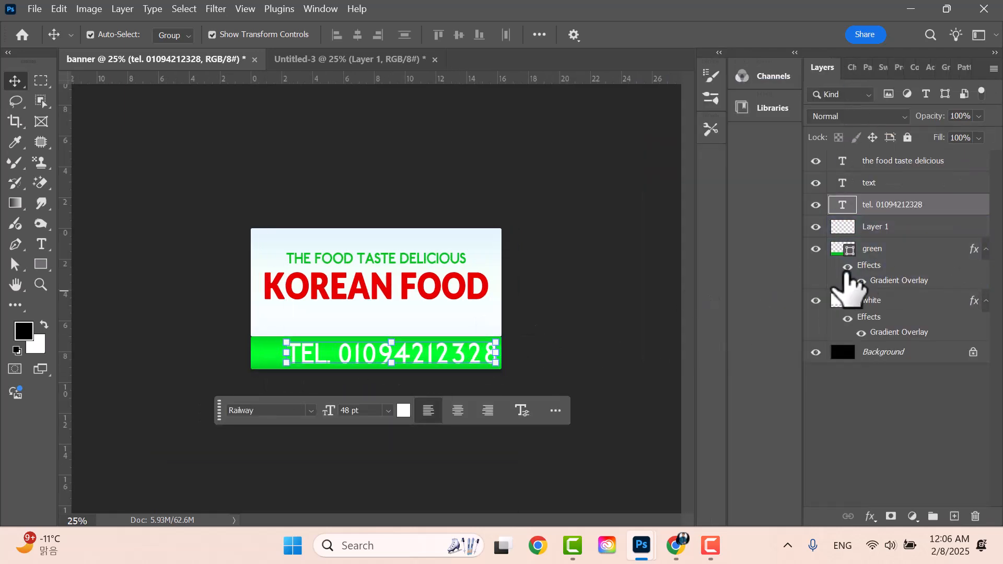
{"action": "left_click", "coordinate": [895, 257]}
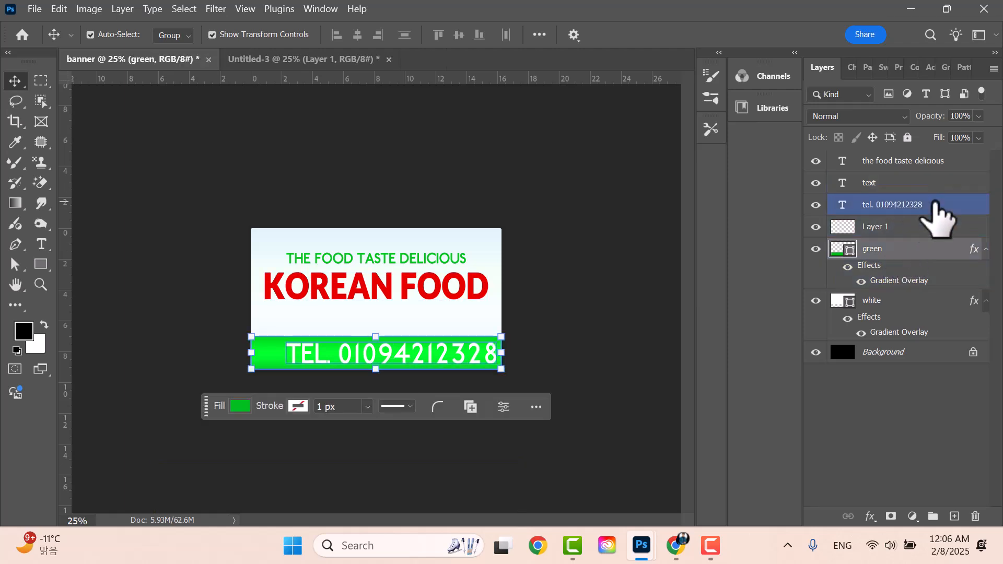
{"action": "key", "text": "ctrl"}
{"action": "left_click", "coordinate": [931, 198], "text": "ctrl"}
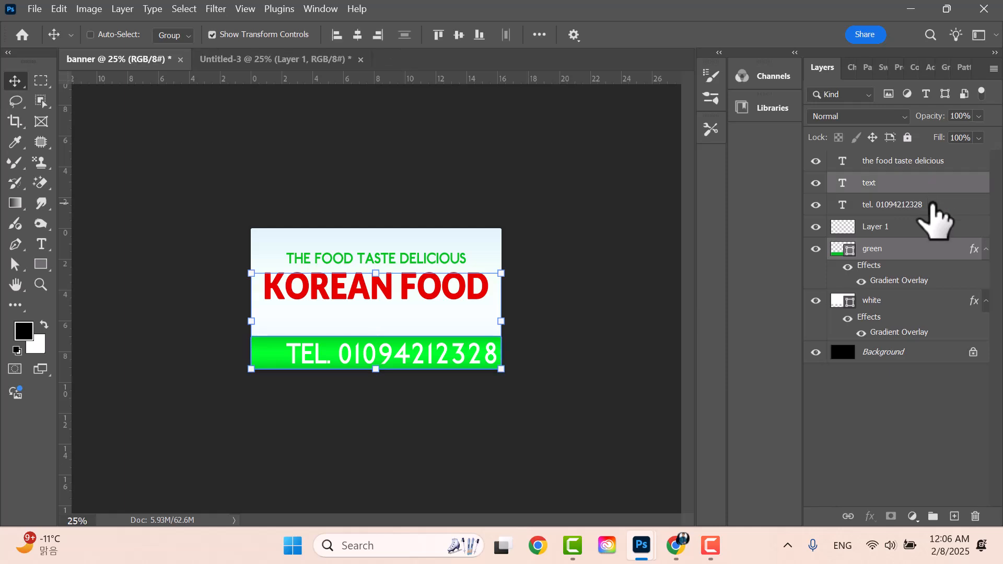
{"action": "left_click", "coordinate": [895, 184], "text": "ctrl"}
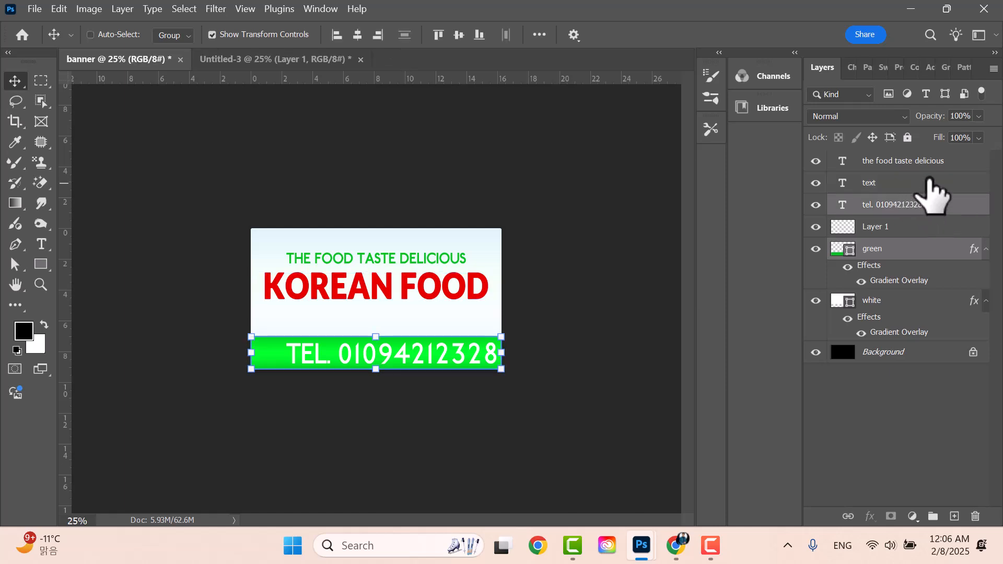
{"action": "left_click", "coordinate": [897, 187], "text": "ctrl"}
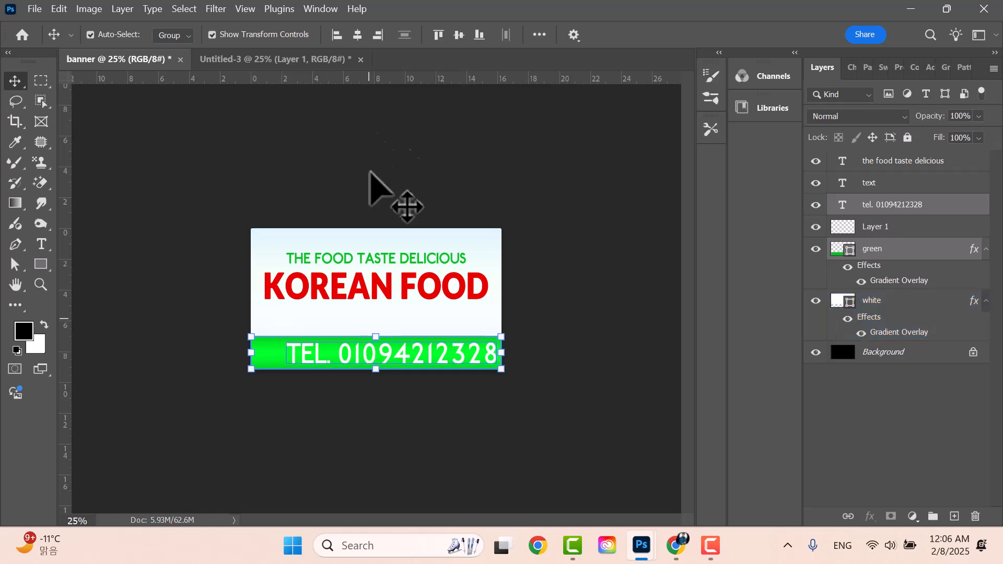
{"action": "left_click", "coordinate": [356, 37]}
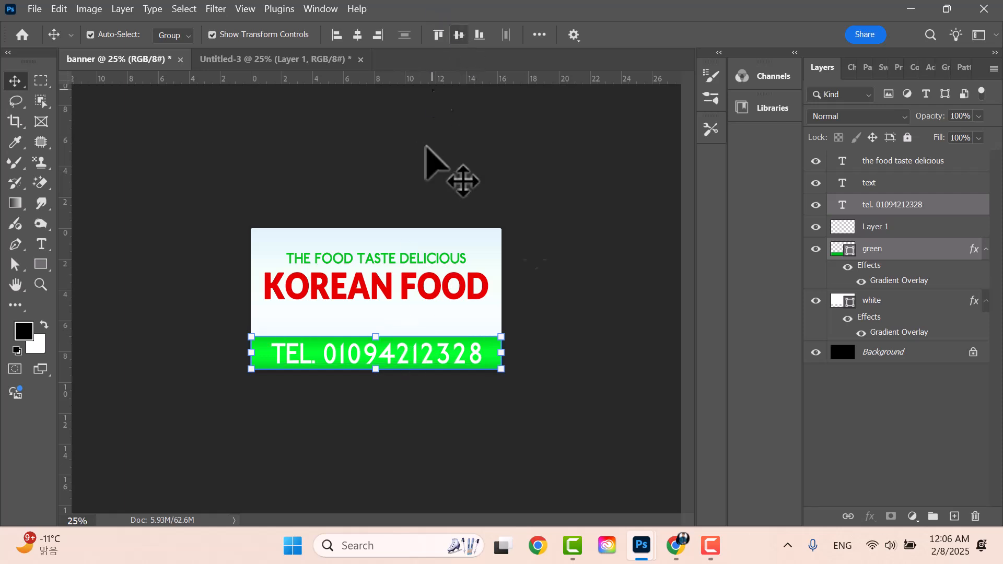
{"action": "left_click", "coordinate": [567, 208]}
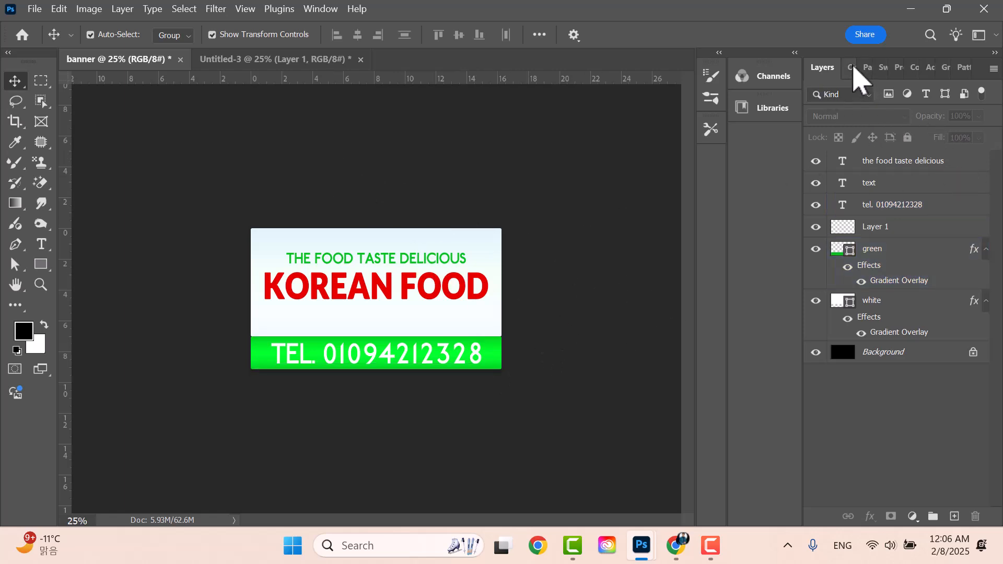
- Shift Layer 1's artwork slightly lower with a free transform, then select the tel. layer
{"action": "left_click", "coordinate": [878, 230]}
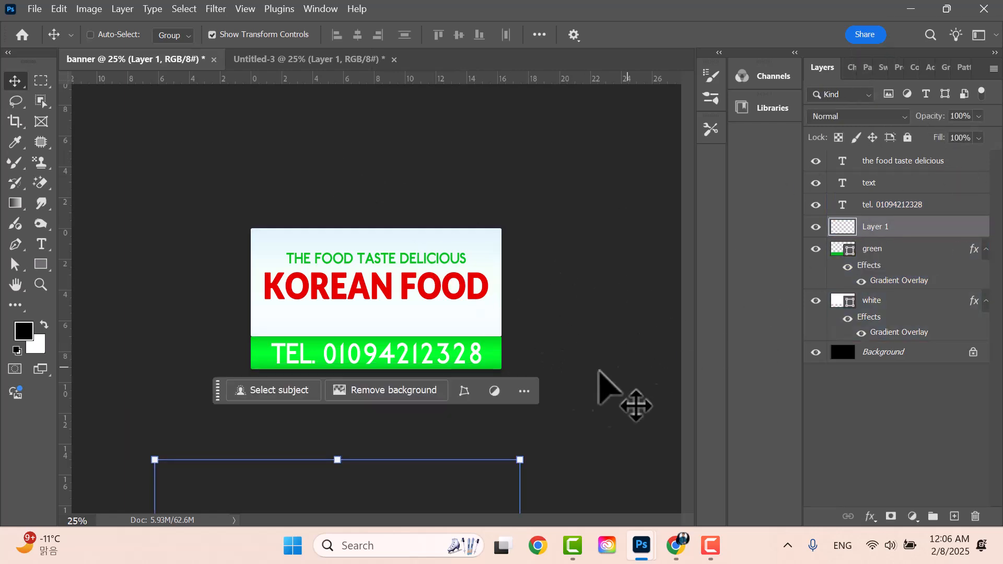
{"action": "key", "text": "ctrl+t"}
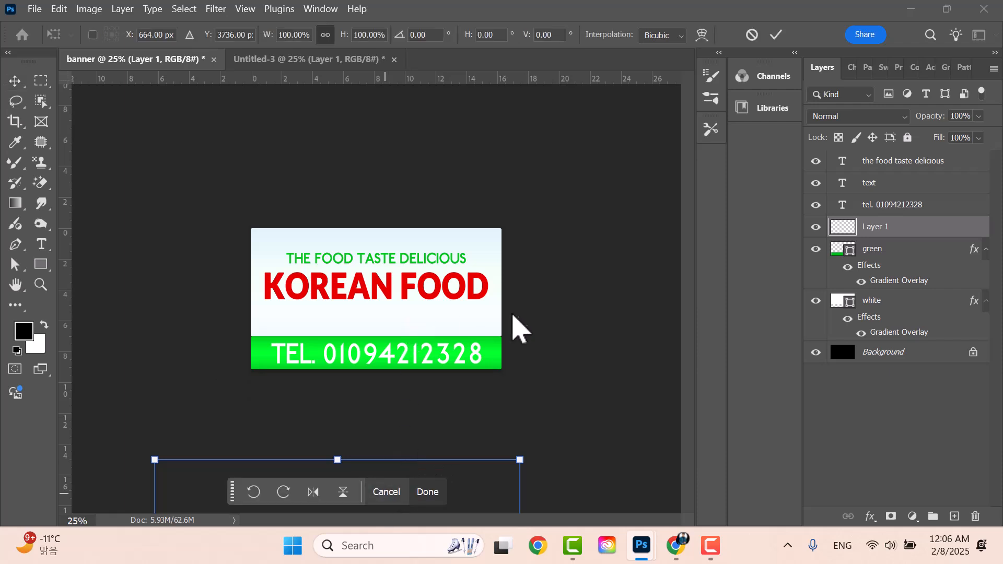
{"action": "mouse_move", "coordinate": [506, 512]}
{"action": "left_mouse_down"}
{"action": "mouse_move", "coordinate": [522, 175]}
{"action": "mouse_move", "coordinate": [492, 520]}
{"action": "left_mouse_up"}
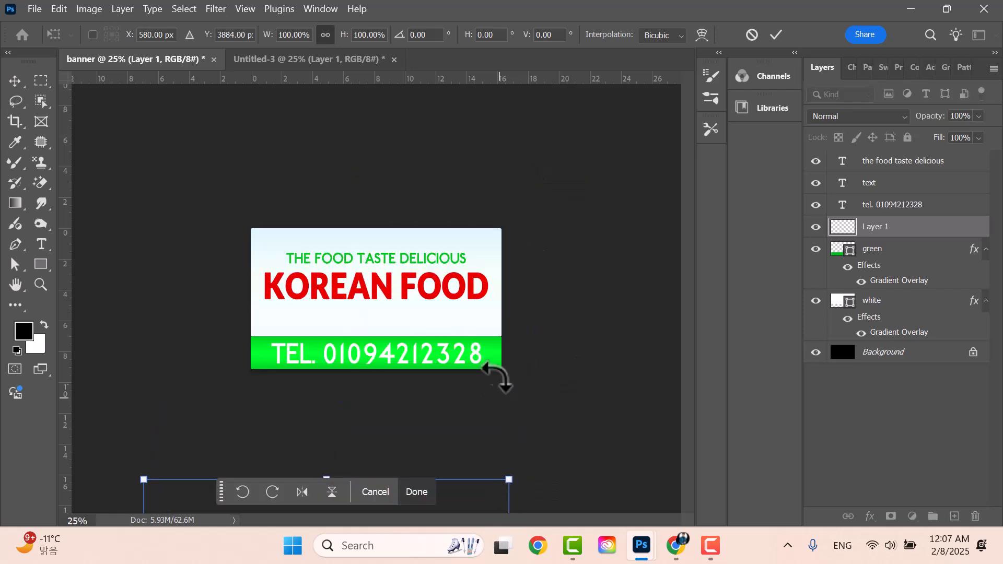
{"action": "left_click", "coordinate": [776, 35]}
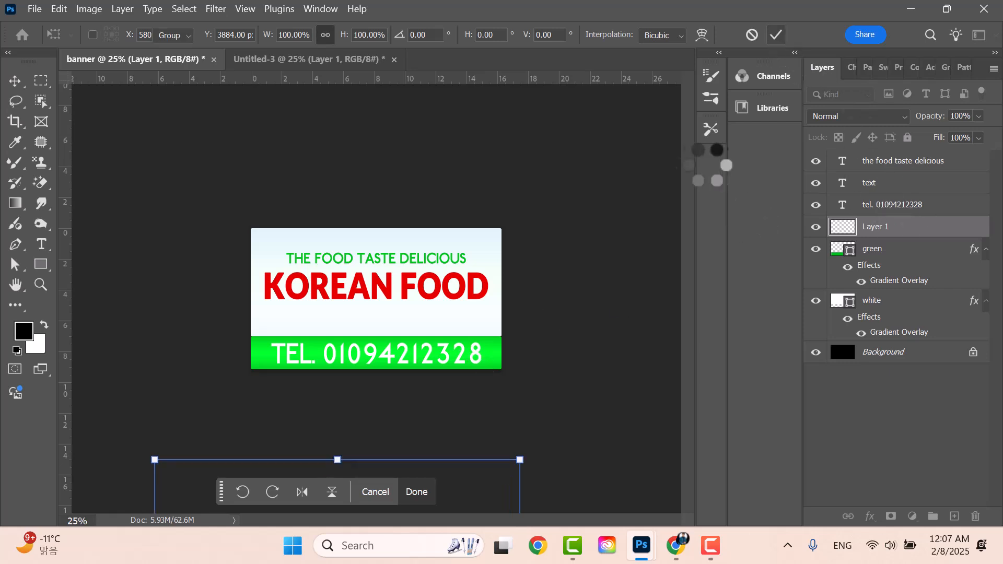
{"action": "left_click", "coordinate": [899, 209]}
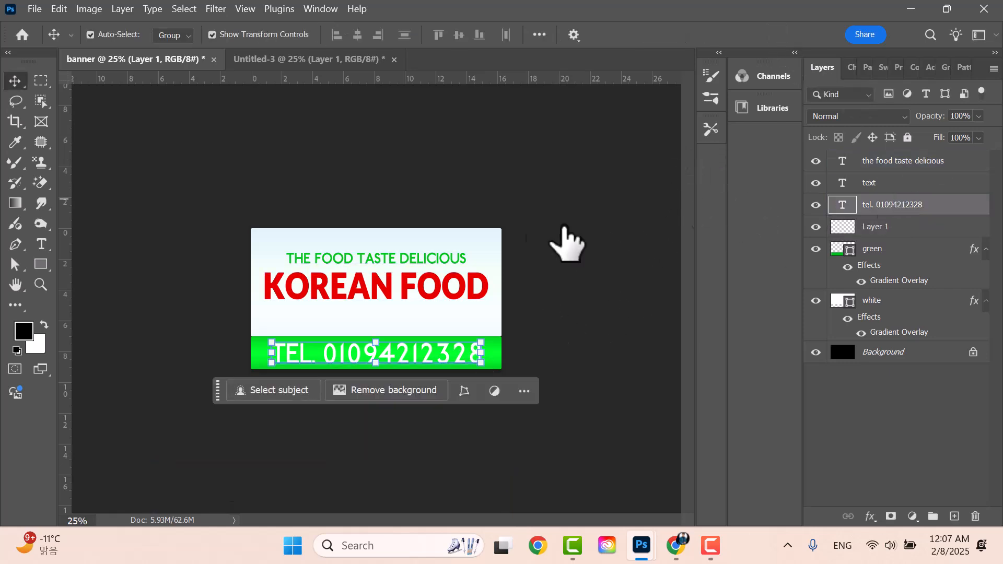
{"action": "left_click", "coordinate": [851, 72]}
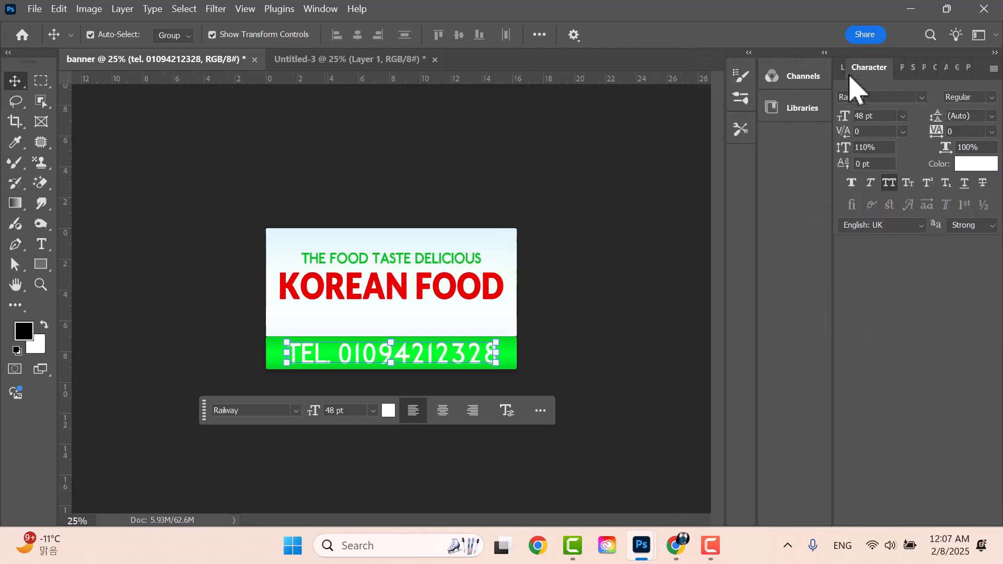
{"action": "left_click", "coordinate": [923, 97]}
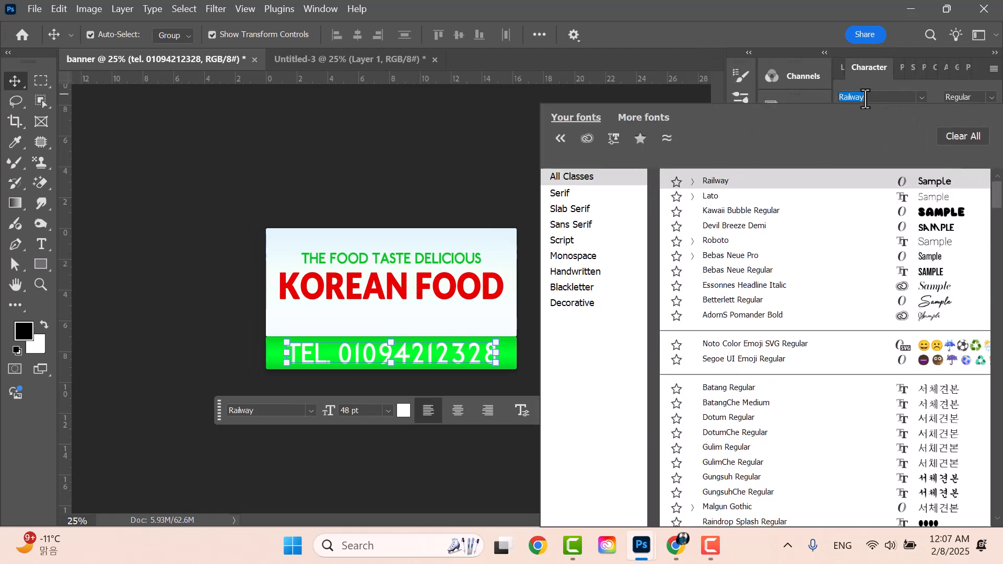
{"action": "type", "text": "beba"}
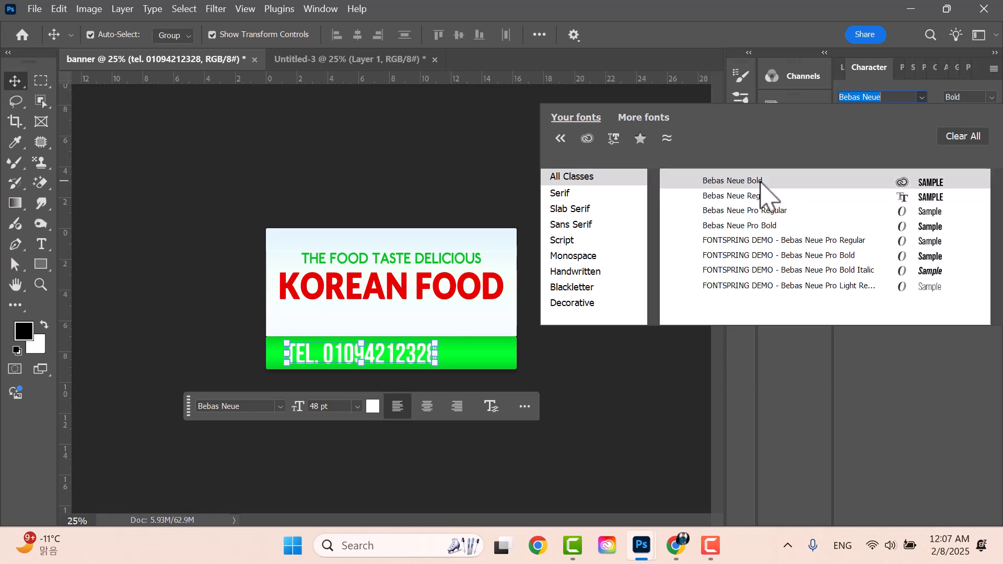
{"action": "left_click", "coordinate": [761, 182]}
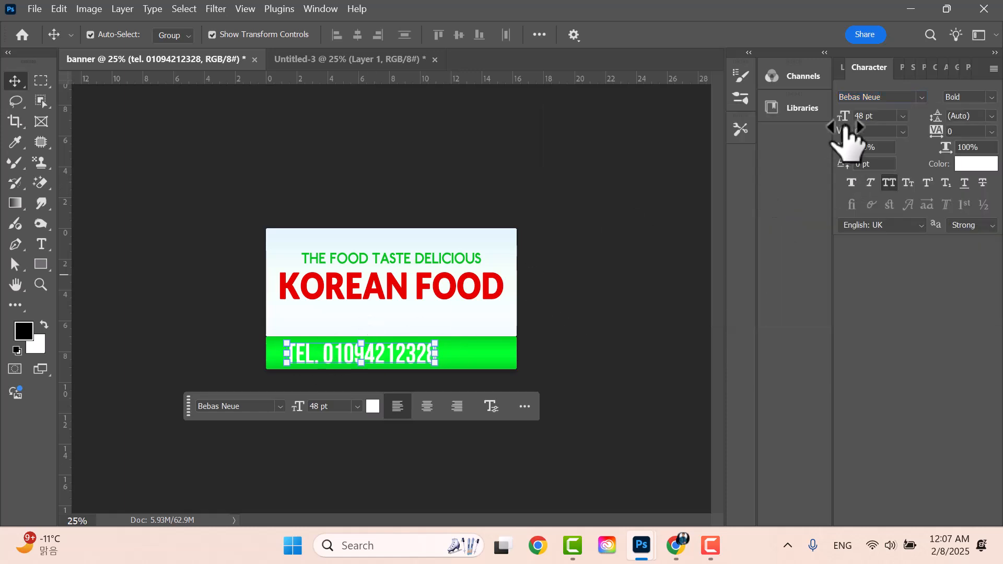
{"action": "left_click", "coordinate": [614, 303]}
{"action": "left_click", "coordinate": [399, 360]}
{"action": "left_click", "coordinate": [595, 349]}
{"action": "left_click", "coordinate": [491, 360]}
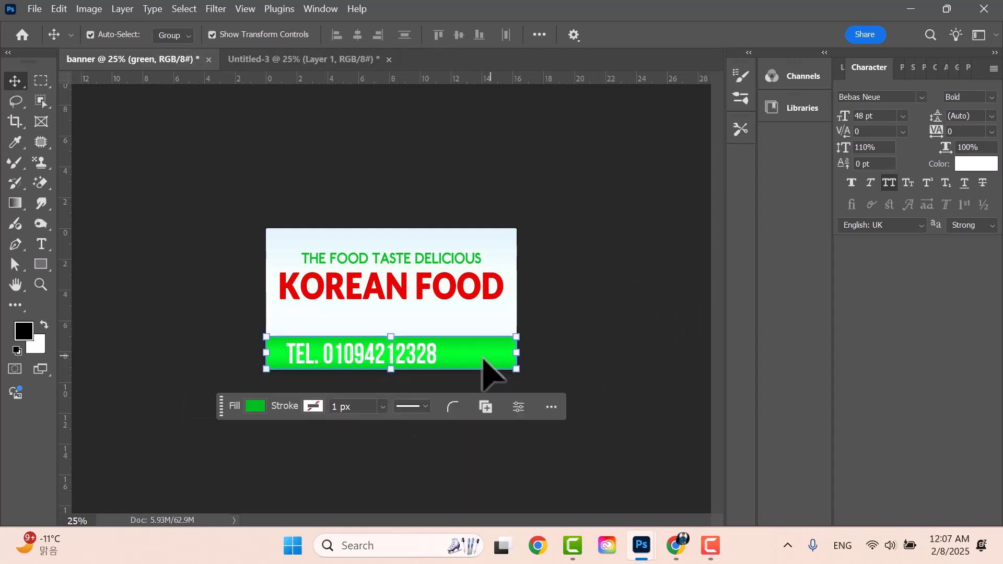
{"action": "left_click", "coordinate": [841, 67]}
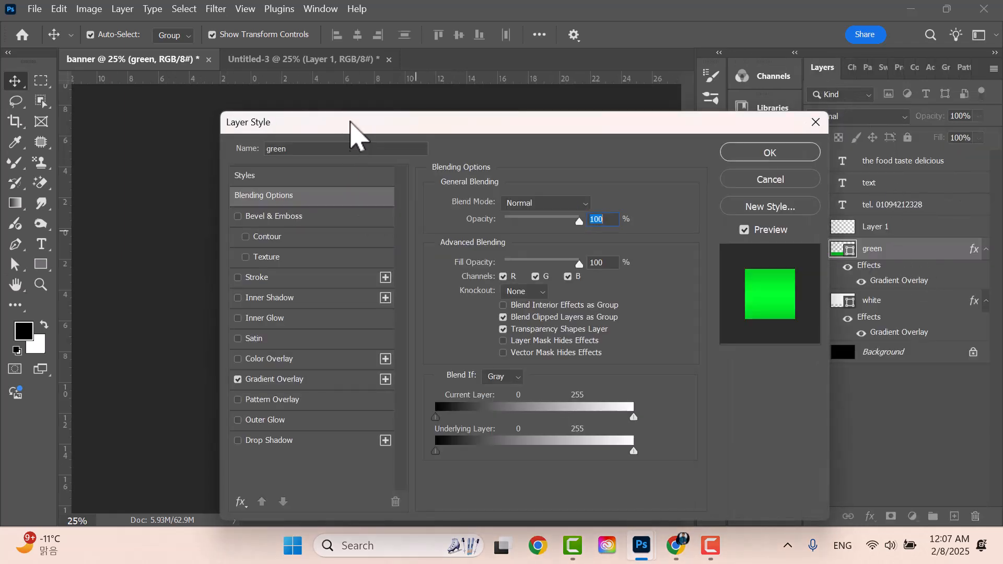
- In the green band's Gradient Overlay, set the left and right stops to 00b51e
{"action": "left_click_drag", "start_coordinate": [350, 122], "coordinate": [645, 37]}
{"action": "left_click", "coordinate": [570, 296]}
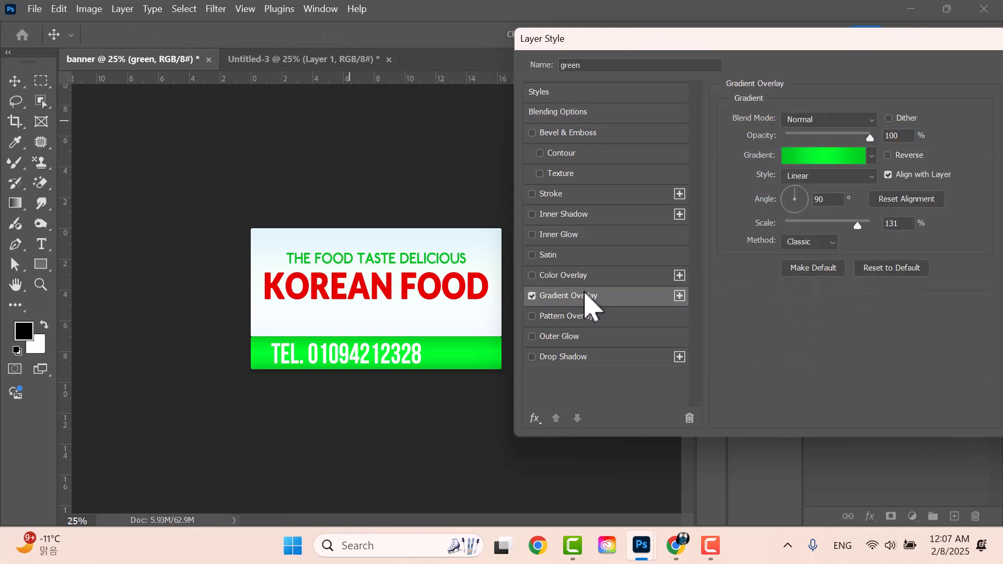
{"action": "left_click", "coordinate": [833, 157]}
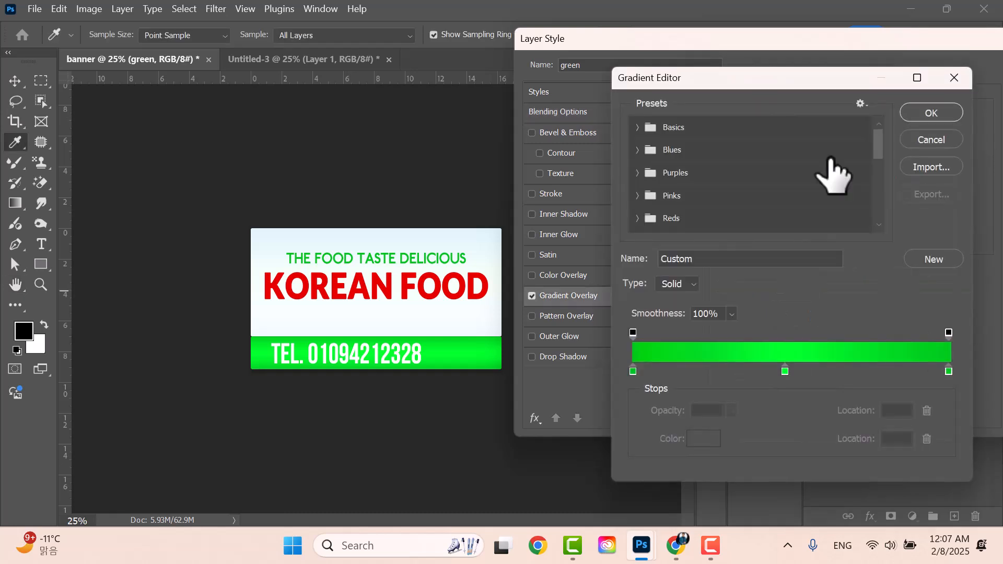
{"action": "double_click", "coordinate": [633, 371]}
{"action": "left_click", "coordinate": [755, 297]}
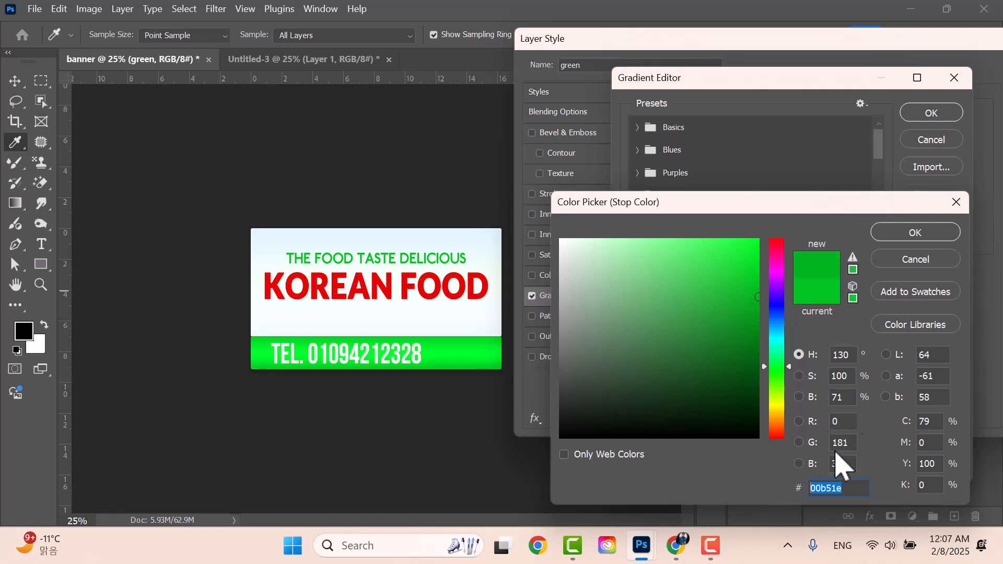
{"action": "left_click", "coordinate": [919, 235]}
{"action": "double_click", "coordinate": [948, 371]}
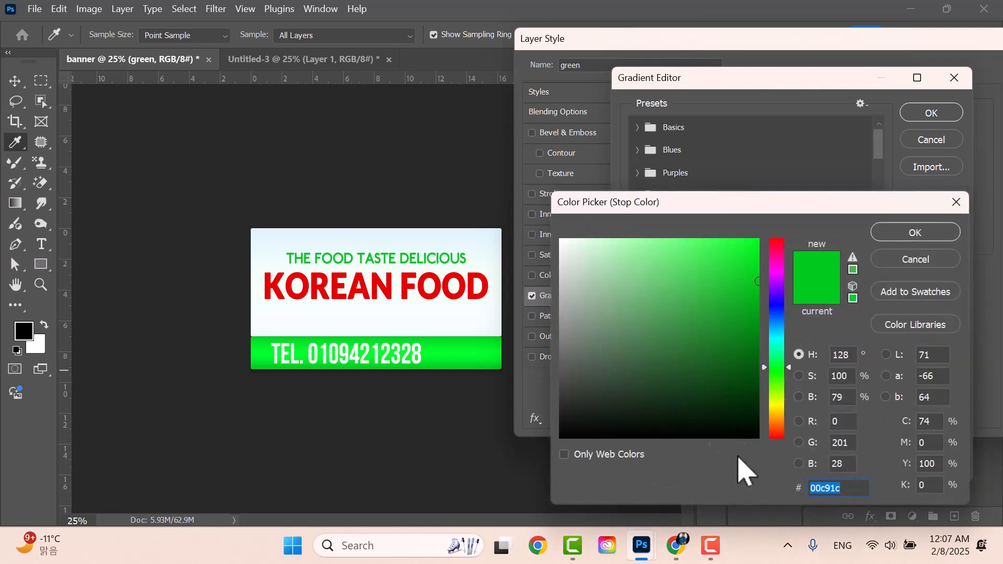
{"action": "type", "text": "00b51e"}
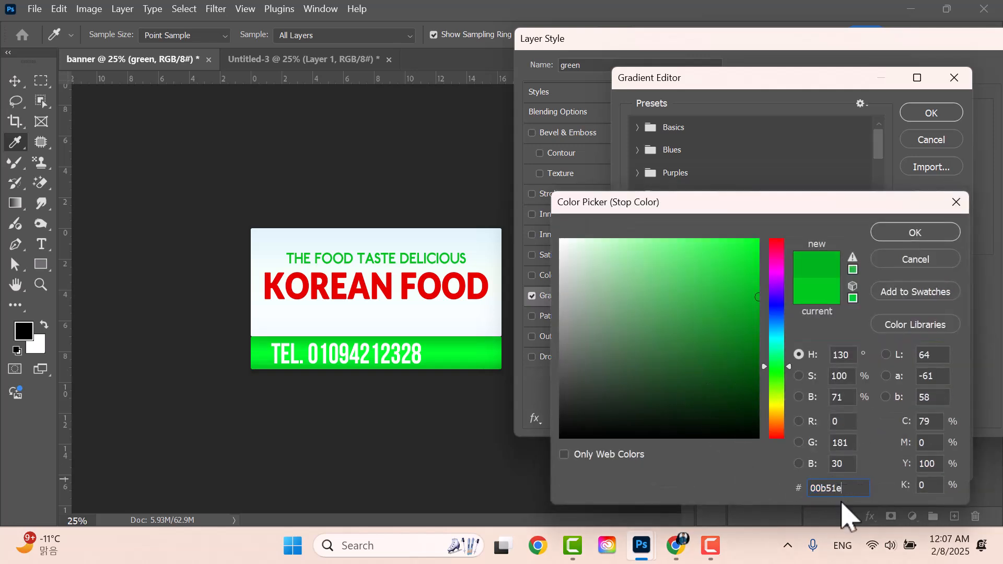
{"action": "left_click", "coordinate": [913, 234]}
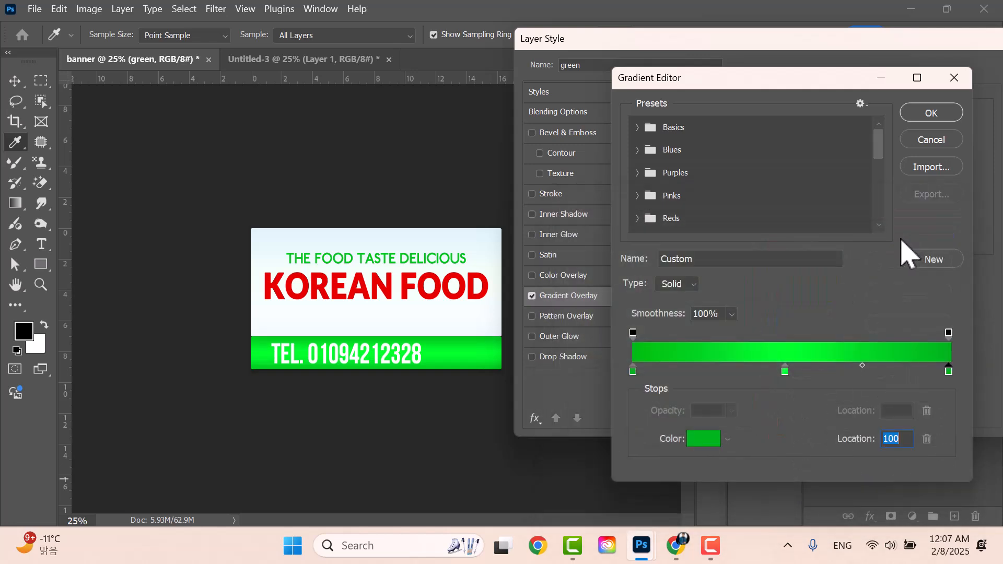
- Set the middle gradient stop to 00dd26 and apply the layer style
{"action": "double_click", "coordinate": [785, 372]}
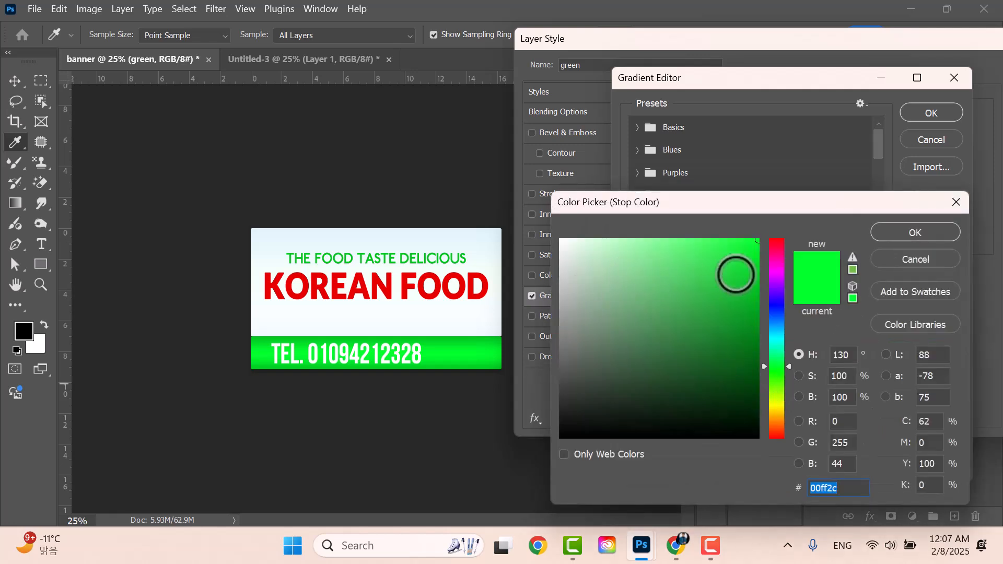
{"action": "left_click_drag", "start_coordinate": [752, 268], "coordinate": [765, 267]}
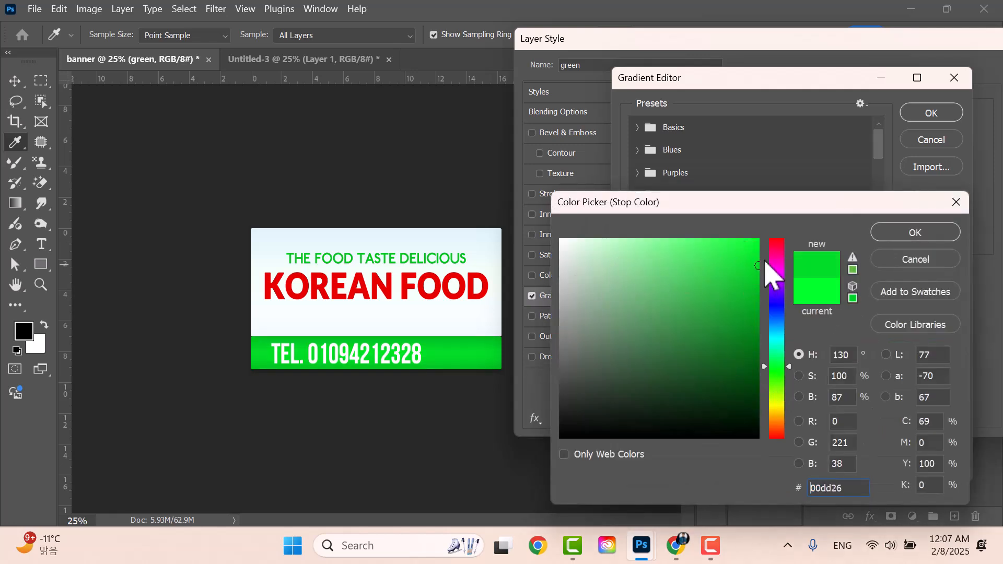
{"action": "left_click", "coordinate": [892, 233]}
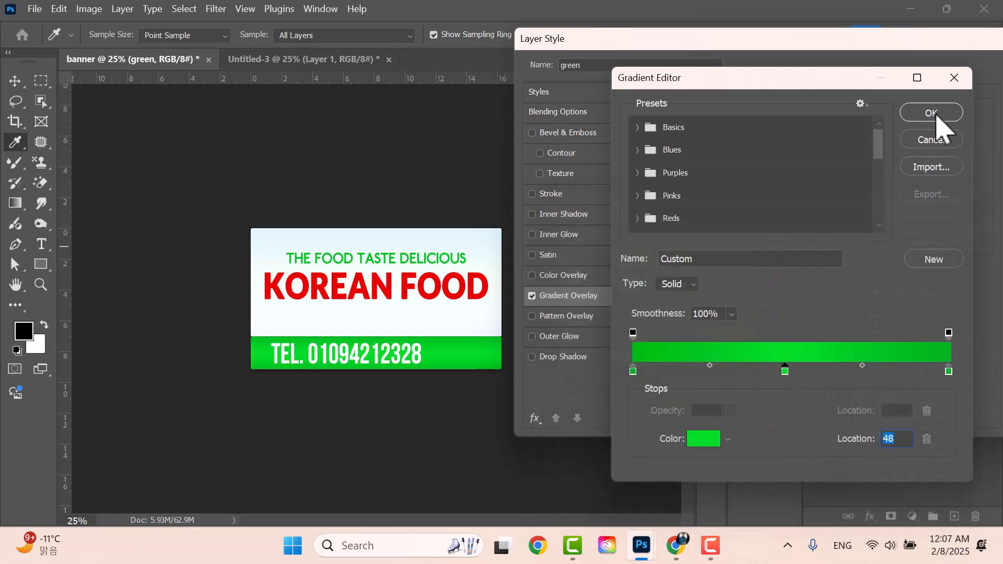
{"action": "left_click", "coordinate": [932, 113]}
{"action": "left_click_drag", "start_coordinate": [922, 76], "coordinate": [458, 342]}
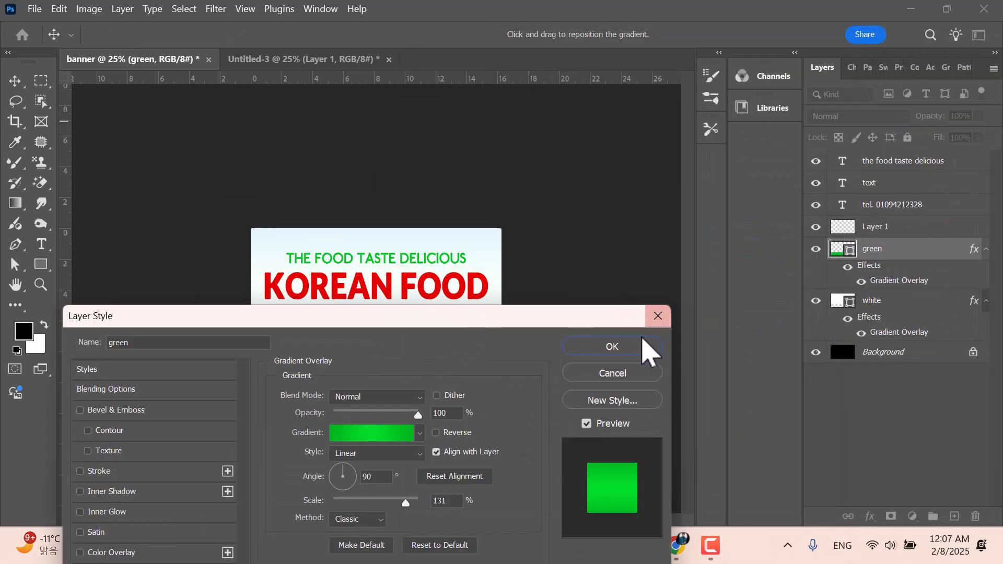
{"action": "left_click", "coordinate": [633, 345]}
{"action": "left_click", "coordinate": [594, 228]}
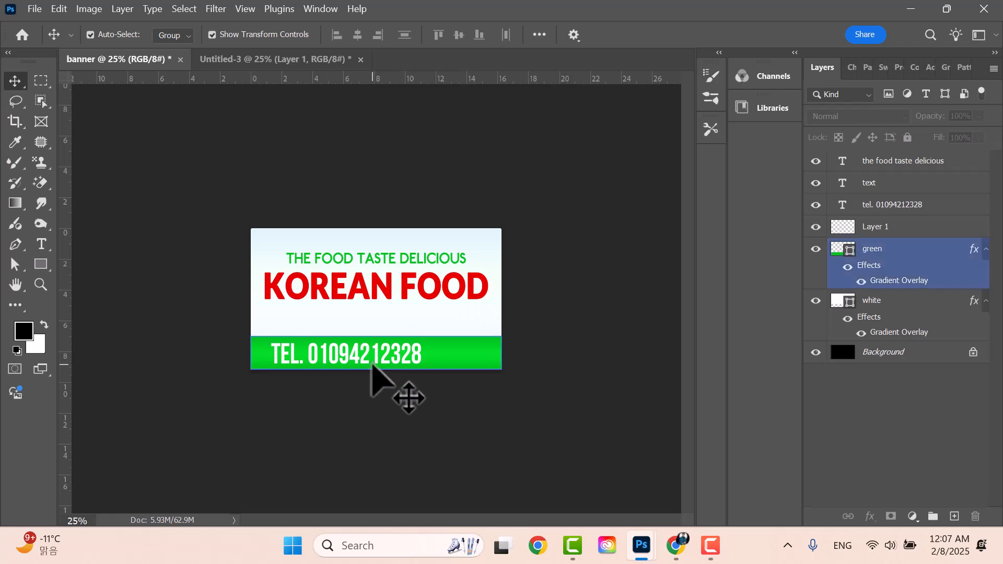
- Add a large white 6F text at the right end of the green band
{"action": "left_click", "coordinate": [42, 245]}
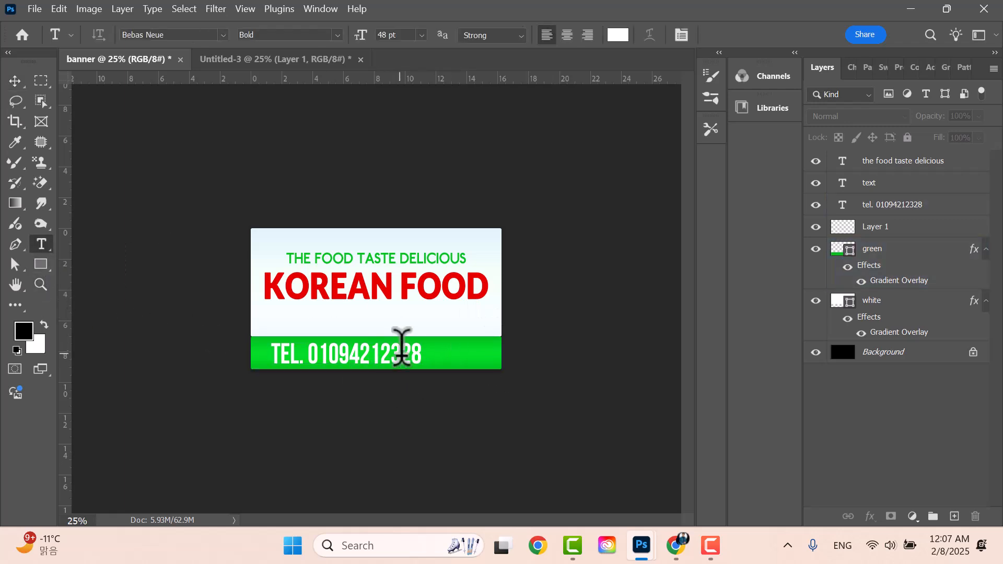
{"action": "left_click", "coordinate": [450, 349]}
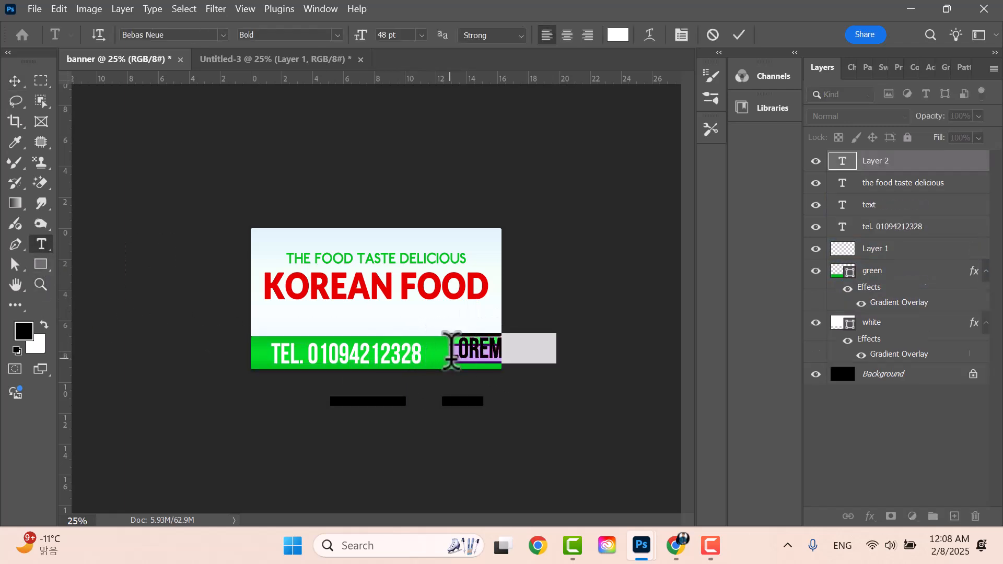
{"action": "type", "text": "6F"}
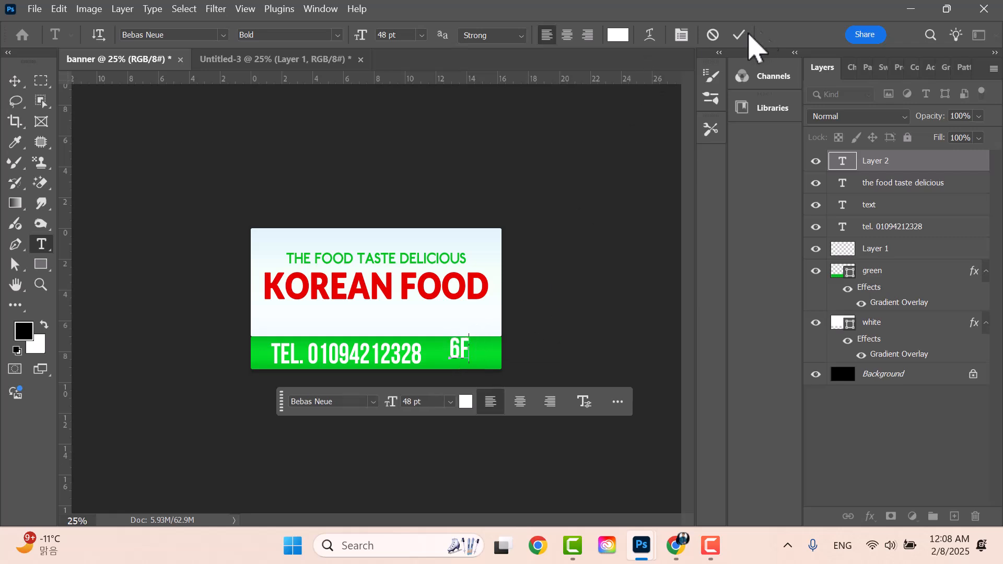
{"action": "left_click", "coordinate": [21, 81]}
{"action": "left_click_drag", "start_coordinate": [469, 337], "coordinate": [479, 361]}
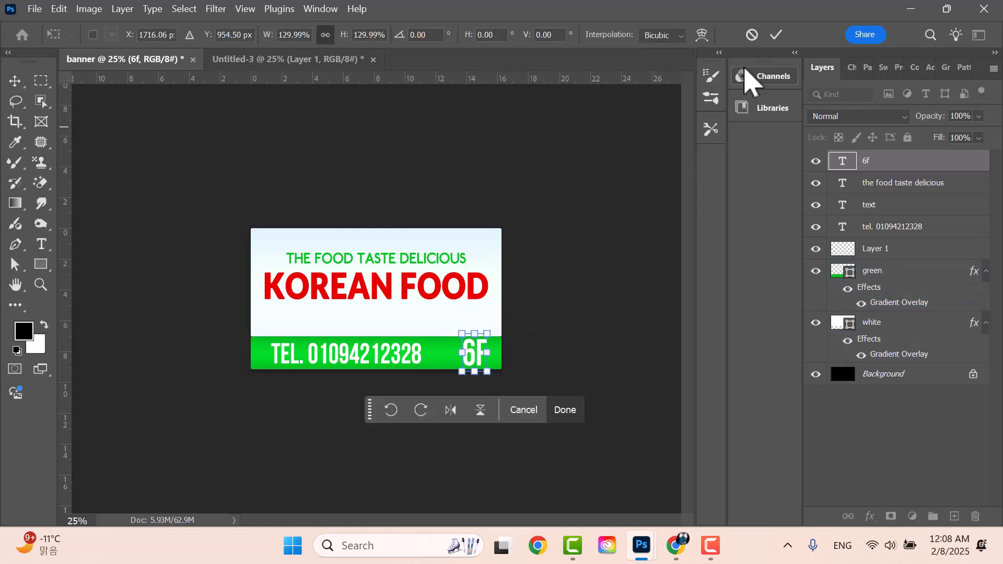
{"action": "left_click", "coordinate": [777, 35]}
{"action": "left_click", "coordinate": [538, 258]}
- Shift the phone number slightly to make room beside the 6F
{"action": "left_click", "coordinate": [473, 354]}
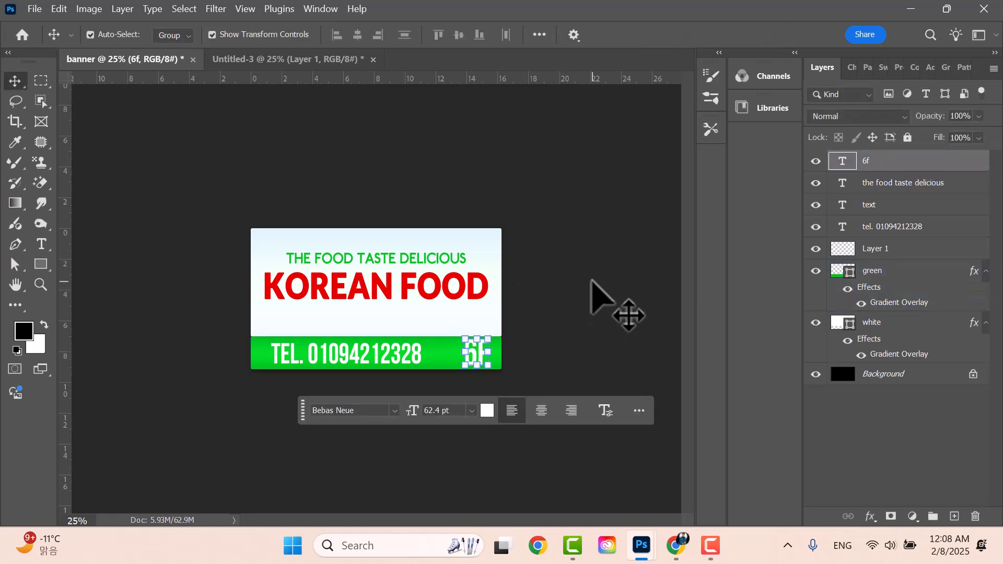
{"action": "left_click", "coordinate": [584, 288]}
{"action": "left_click_drag", "start_coordinate": [383, 356], "coordinate": [359, 356]}
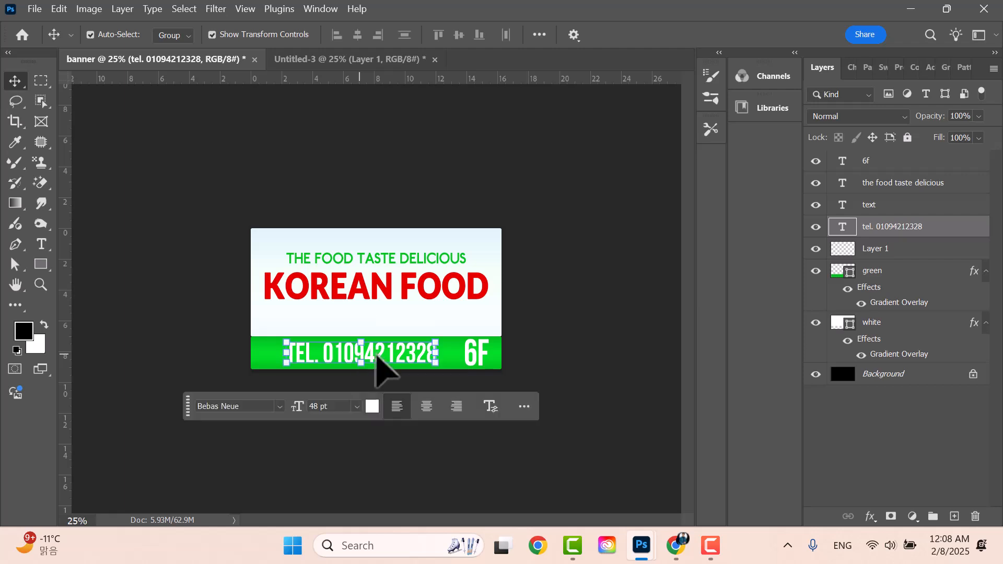
{"action": "left_click", "coordinate": [562, 272]}
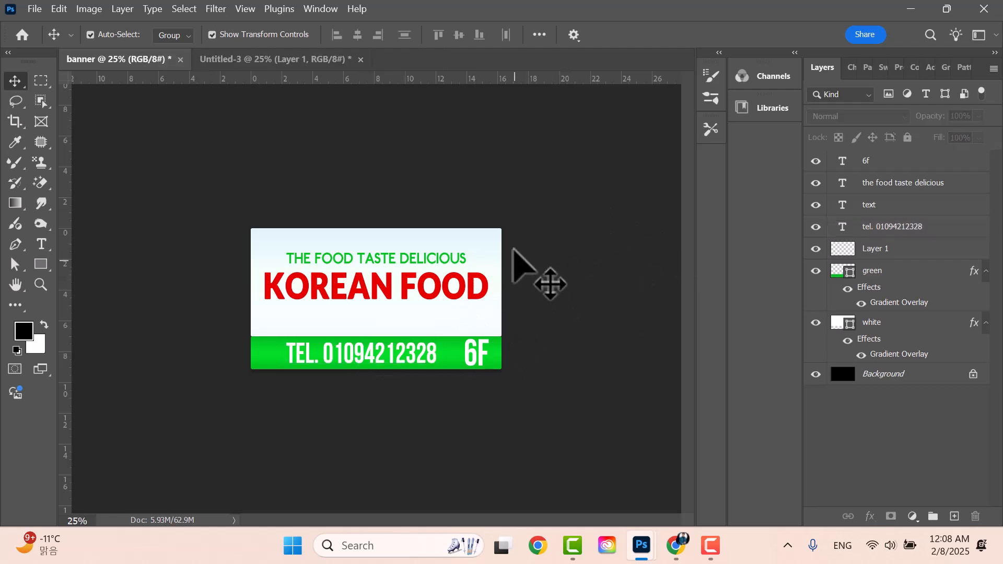
- Move Layer 1's billboard image up over the banner with free transform
{"action": "left_click", "coordinate": [895, 205]}
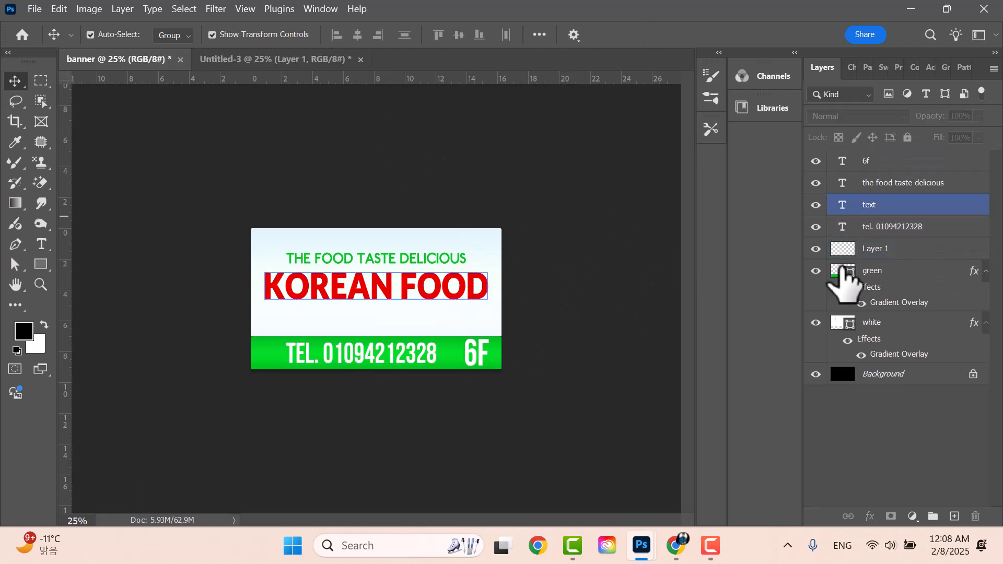
{"action": "left_click", "coordinate": [852, 271]}
{"action": "left_click", "coordinate": [366, 207]}
{"action": "left_click", "coordinate": [853, 281]}
{"action": "left_click", "coordinate": [451, 117]}
{"action": "left_click", "coordinate": [865, 246]}
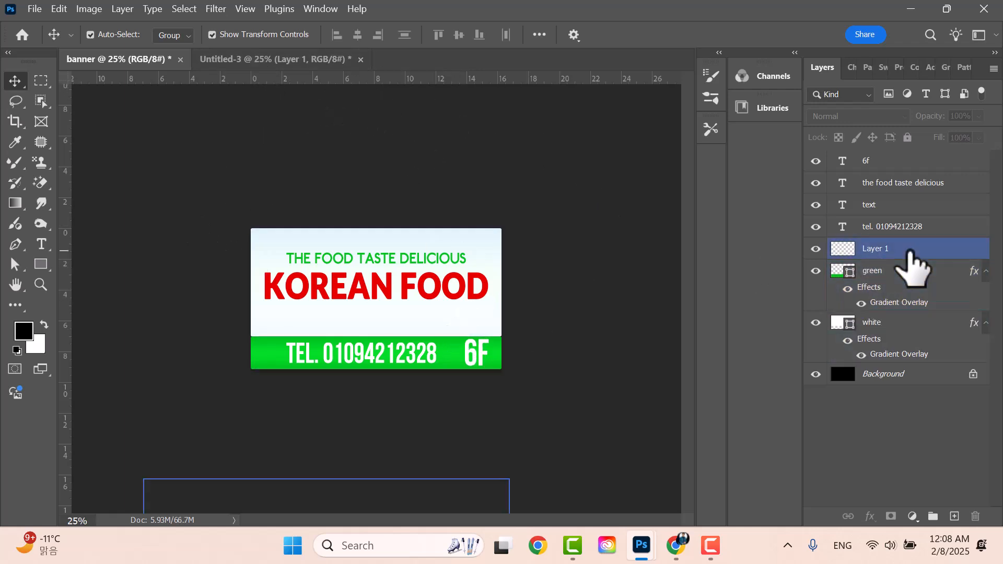
{"action": "key", "text": "ctrl+t"}
{"action": "left_click_drag", "start_coordinate": [463, 517], "coordinate": [515, 240]}
- Raise Layer 1 to the top of the stack, fit it to the canvas, and toggle its visibility
{"action": "left_click_drag", "start_coordinate": [920, 254], "coordinate": [915, 159]}
{"action": "left_click_drag", "start_coordinate": [457, 290], "coordinate": [437, 281]}
{"action": "left_click", "coordinate": [815, 161]}
{"action": "left_click", "coordinate": [655, 266]}
{"action": "left_click", "coordinate": [347, 334]}
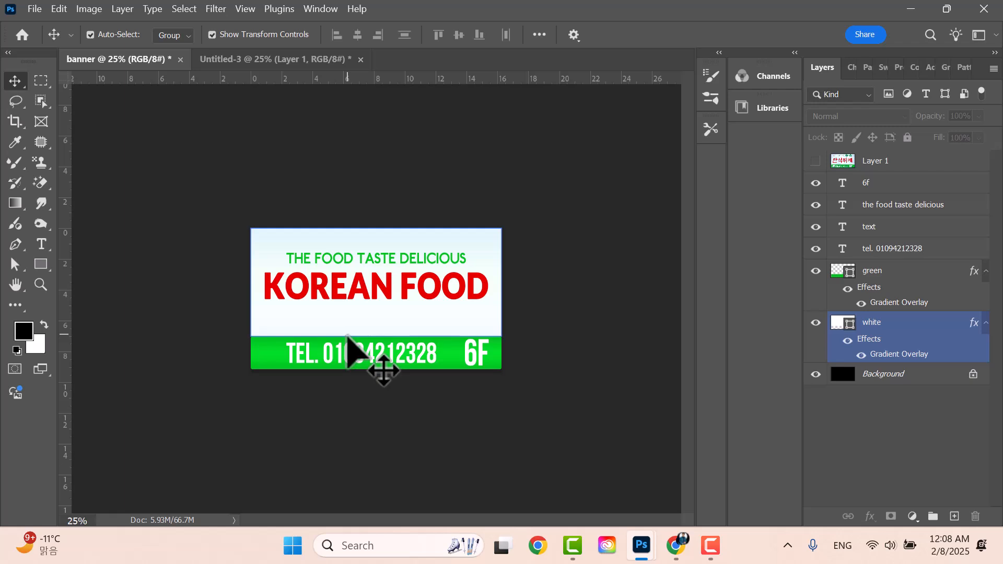
{"action": "left_click", "coordinate": [346, 347]}
{"action": "left_click", "coordinate": [619, 151]}
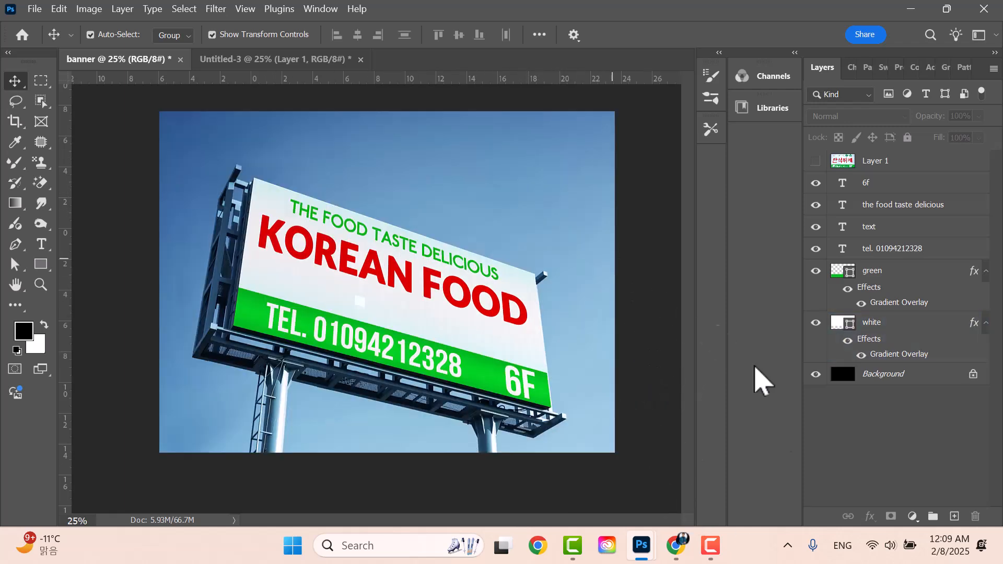
{"action": "mouse_move", "coordinate": [727, 541]}
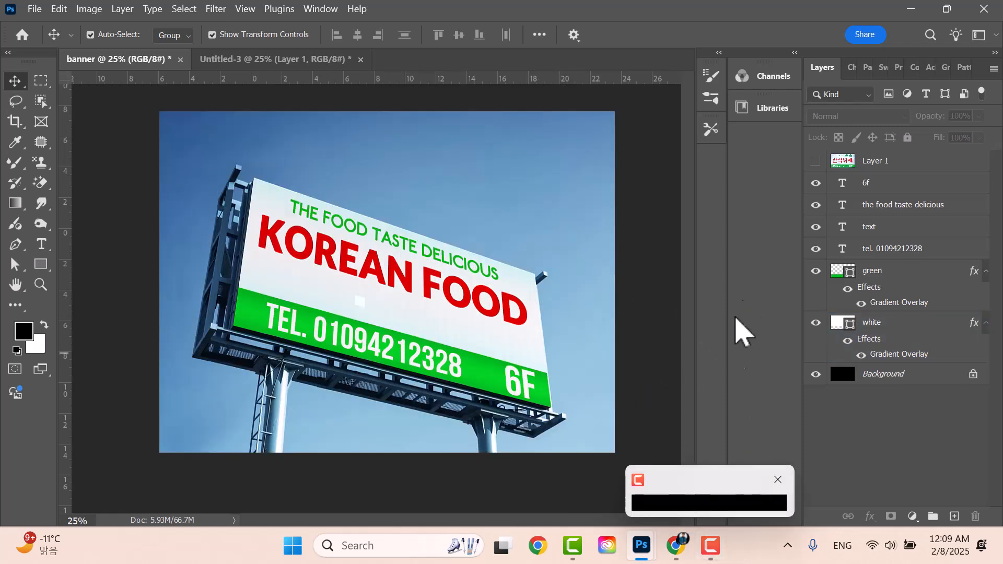